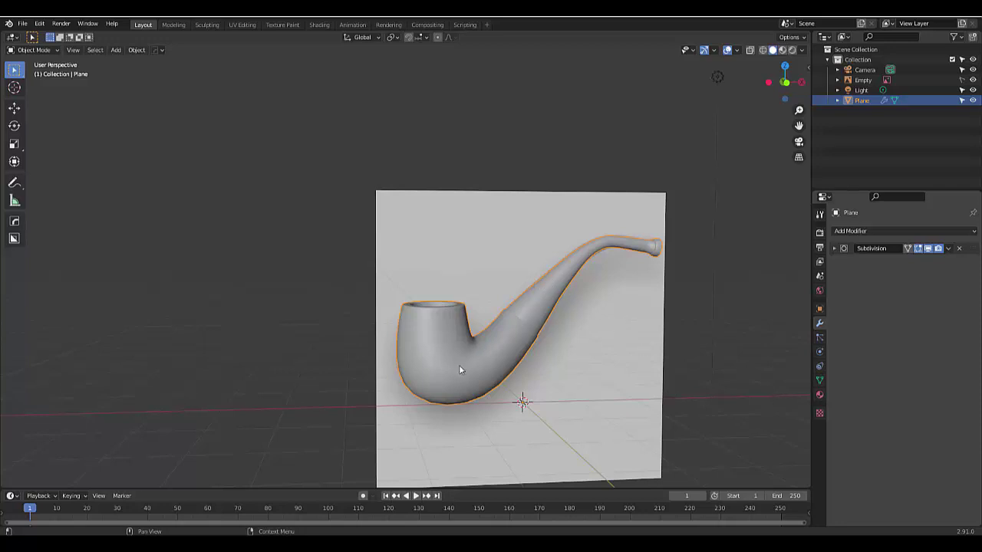
- Deselect the pipe model and examine its shape against the reference image from nearby and farther away
{"action": "left_click", "coordinate": [286, 312]}
{"action": "scroll", "coordinate": [422, 331], "scroll_direction": "down", "scroll_amount": 2}
{"action": "scroll", "coordinate": [408, 331], "scroll_direction": "up", "scroll_amount": 5}
{"action": "mouse_move", "coordinate": [408, 331]}
{"action": "middle_mouse_down"}
{"action": "mouse_move", "coordinate": [432, 340]}
{"action": "mouse_move", "coordinate": [414, 352]}
{"action": "mouse_move", "coordinate": [379, 329]}
{"action": "mouse_move", "coordinate": [430, 347]}
{"action": "mouse_move", "coordinate": [399, 318]}
{"action": "middle_mouse_up"}
{"action": "scroll", "coordinate": [379, 329], "scroll_direction": "down", "scroll_amount": 4}
{"action": "scroll", "coordinate": [428, 347], "scroll_direction": "down", "scroll_amount": 3}
{"action": "scroll", "coordinate": [394, 311], "scroll_direction": "up", "scroll_amount": 4}
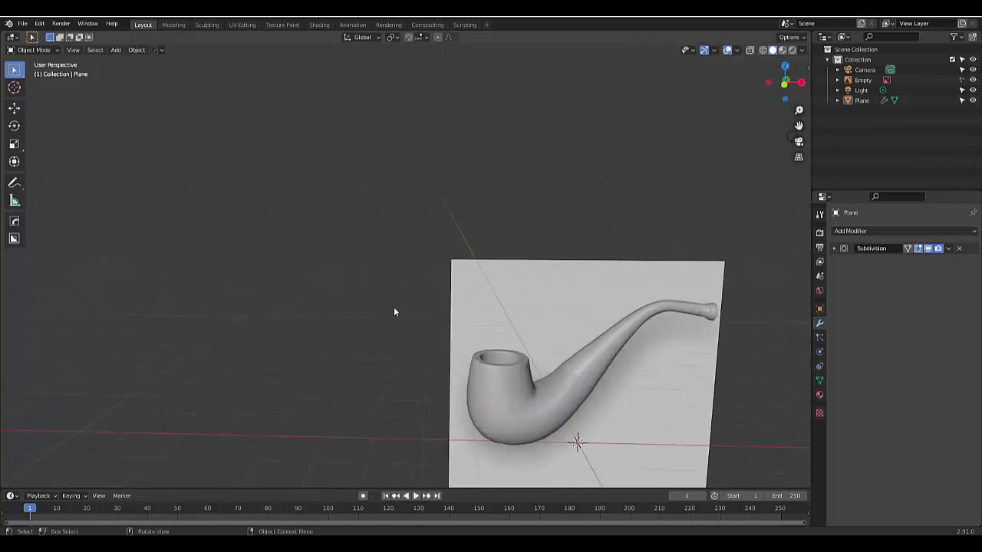
{"action": "scroll", "coordinate": [425, 316], "scroll_direction": "down", "scroll_amount": 2}
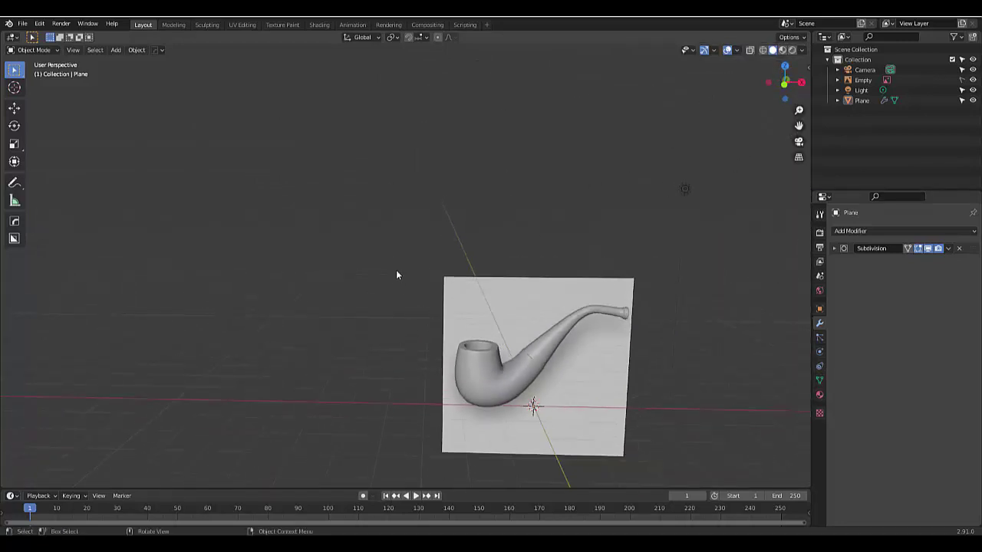
- Add a cube mesh, placed in the empty space above and beside the pipe's reference image, and enlarge it
{"action": "key", "text": "shift+a"}
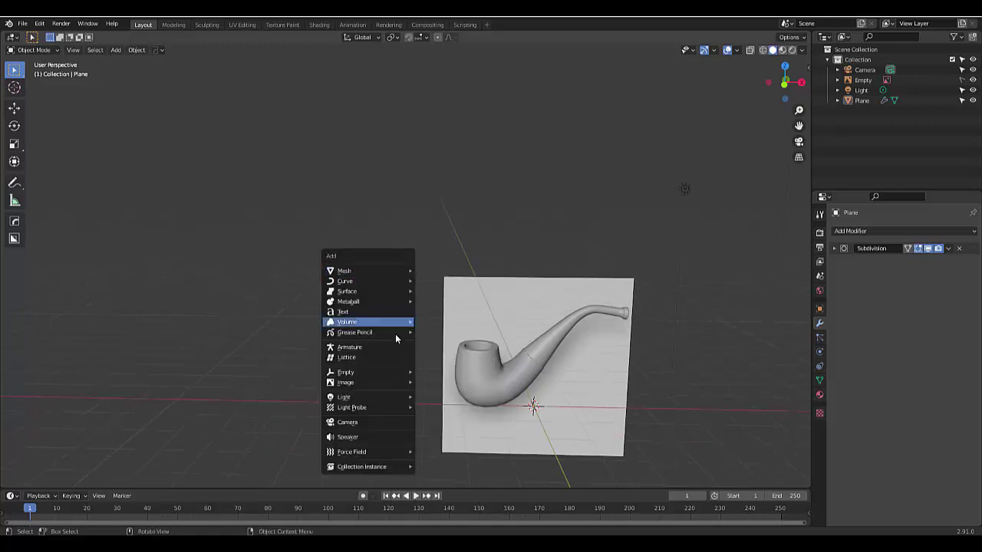
{"action": "mouse_move", "coordinate": [383, 271]}
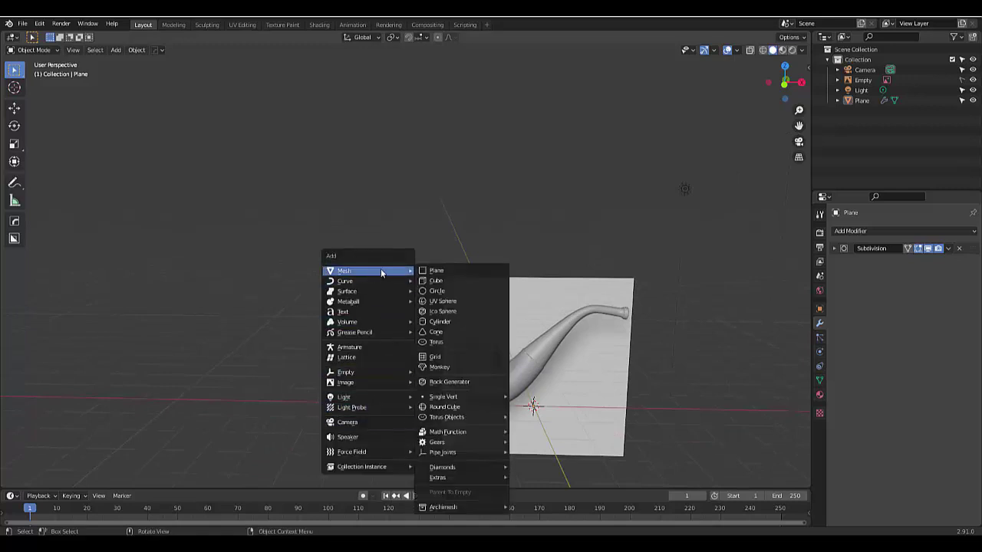
{"action": "left_click", "coordinate": [434, 282]}
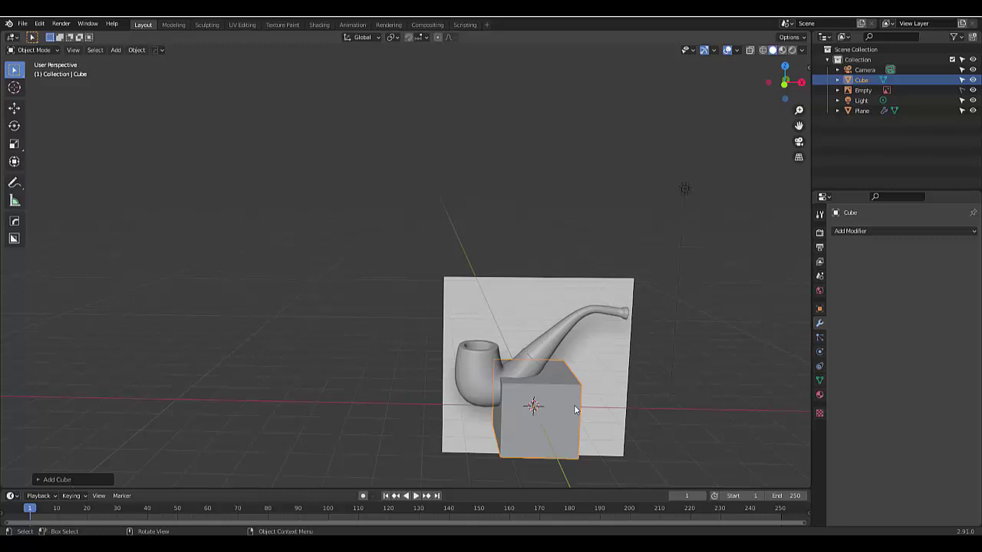
{"action": "key", "text": "g"}
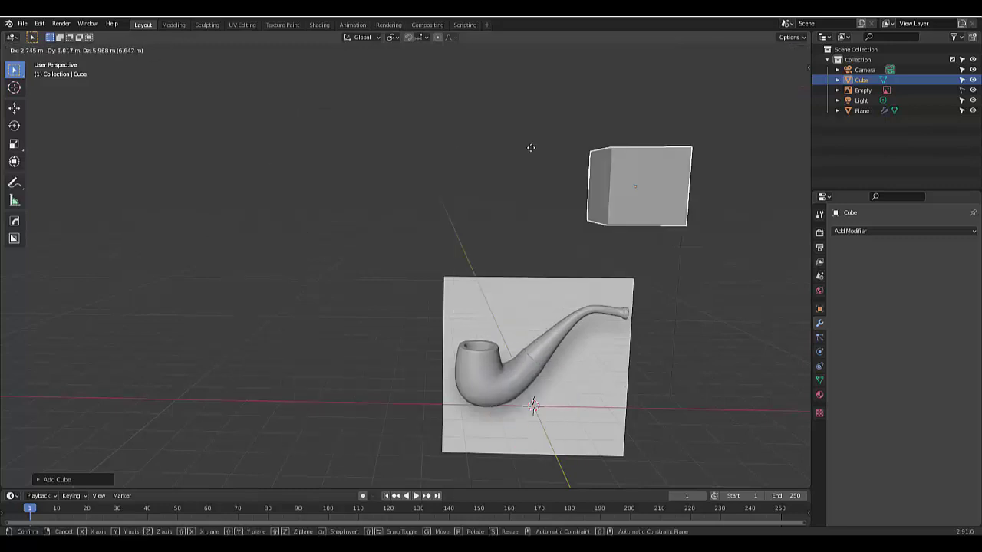
{"action": "left_click", "coordinate": [359, 227]}
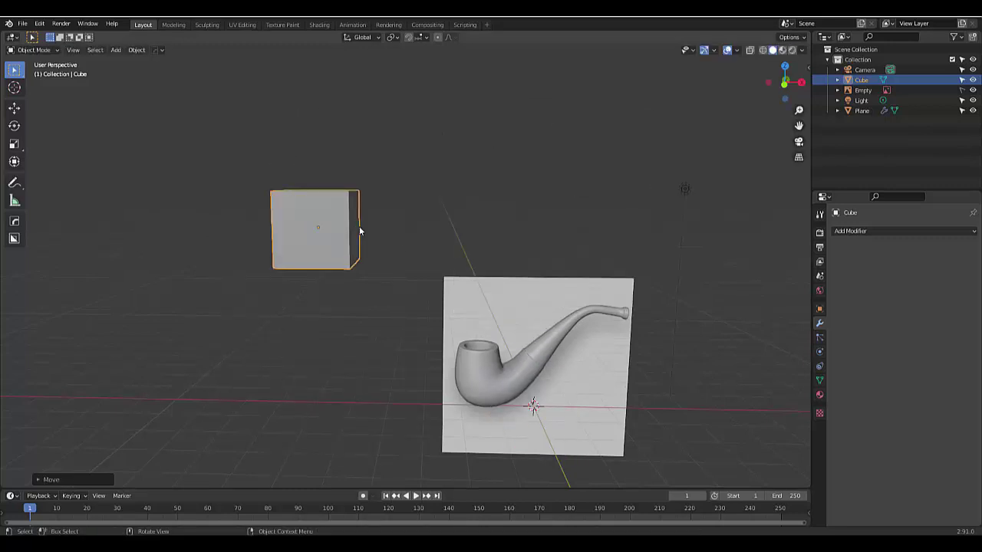
{"action": "key", "text": "s"}
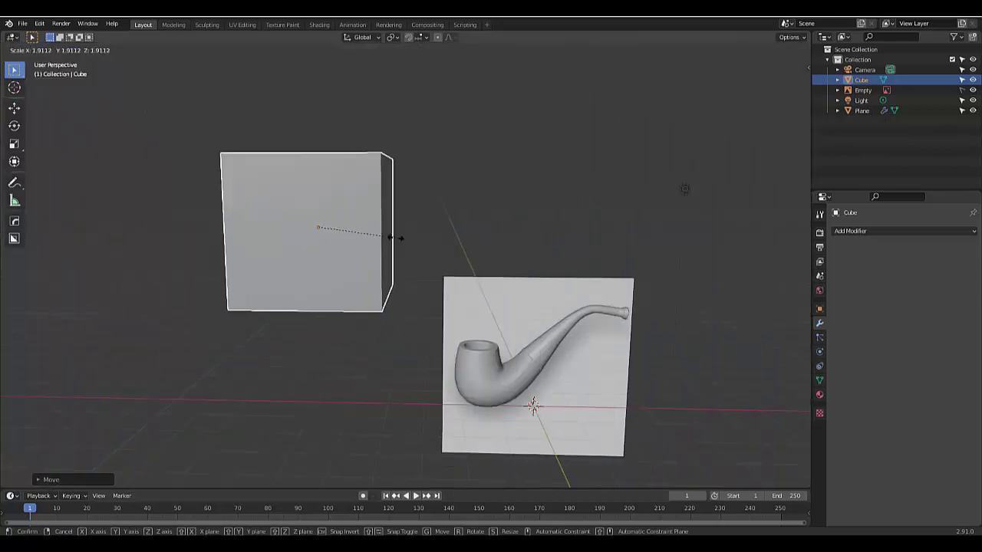
{"action": "left_click", "coordinate": [380, 239]}
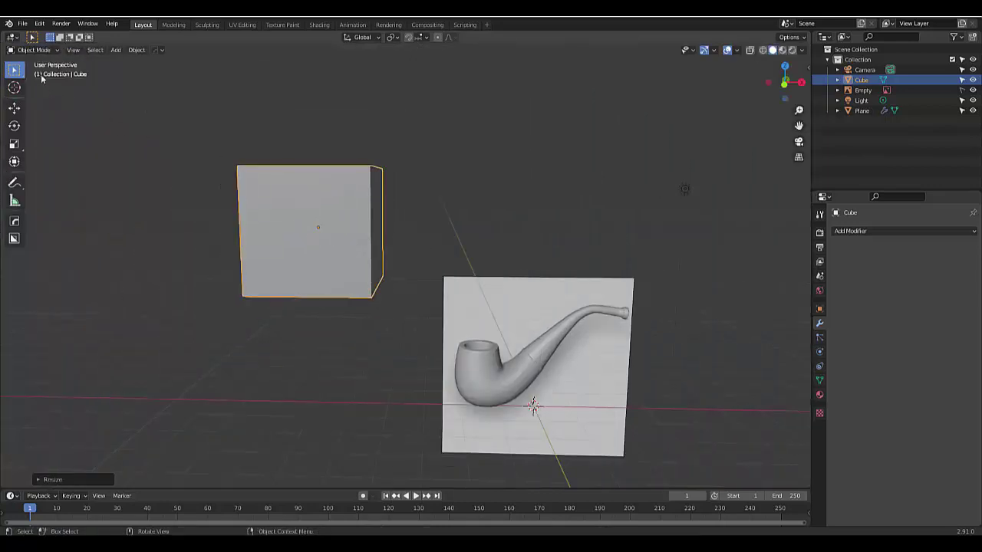
- Enter Edit Mode on the cube and switch through the vertex, edge and face select modes, ending on face select
{"action": "key", "text": "Tab"}
{"action": "key", "text": "Tab"}
{"action": "key", "text": "Tab"}
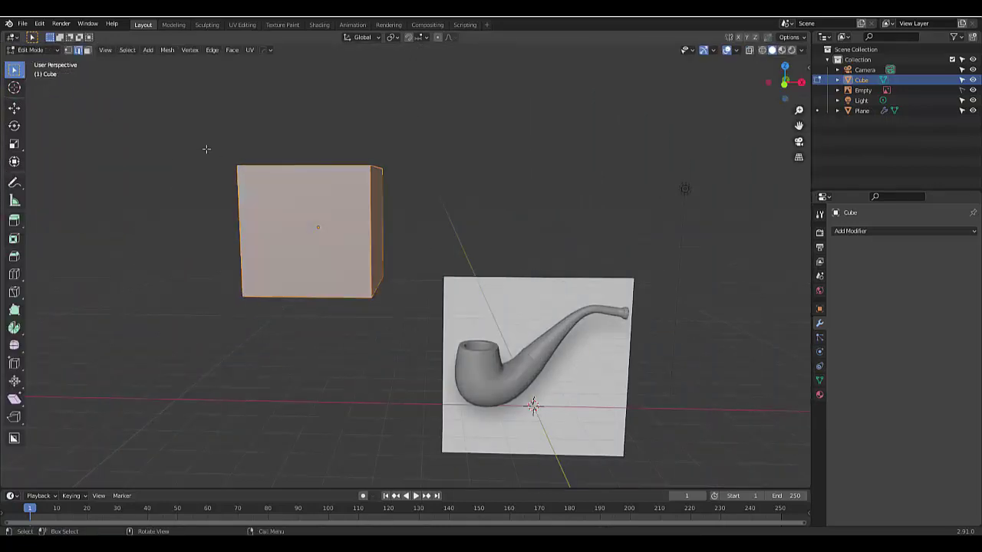
{"action": "scroll", "coordinate": [246, 141], "scroll_direction": "up", "scroll_amount": 1}
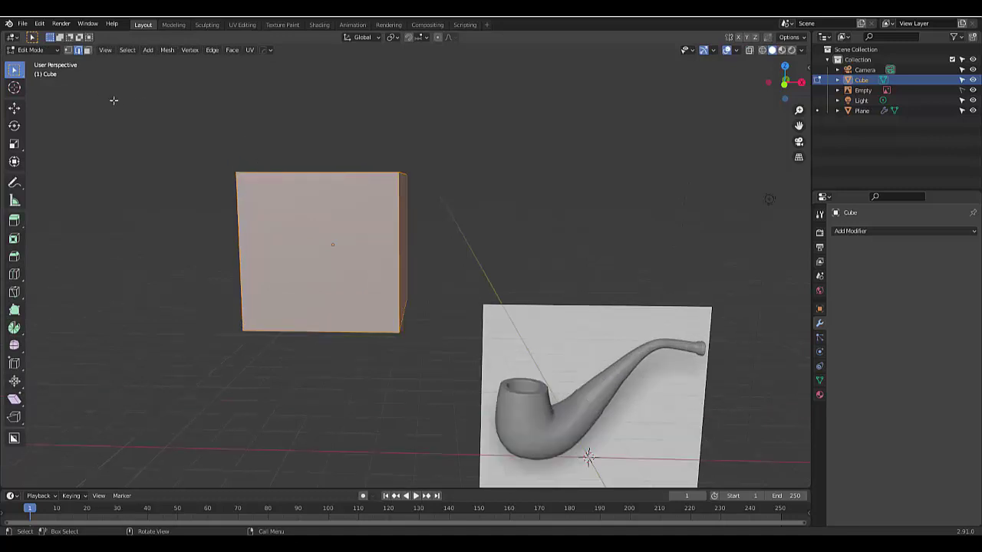
{"action": "key", "text": "1"}
{"action": "key", "text": "2"}
{"action": "key", "text": "3"}
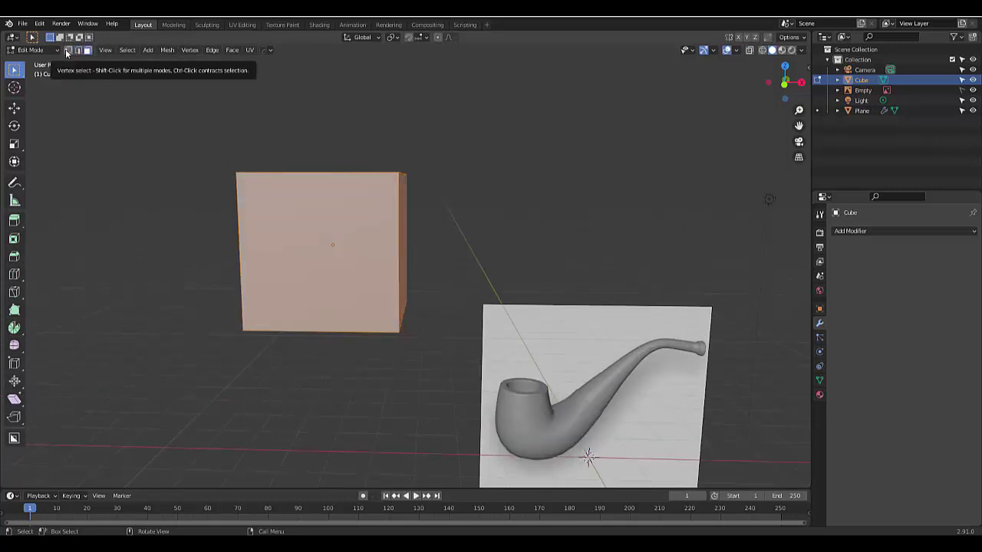
{"action": "left_click", "coordinate": [66, 51]}
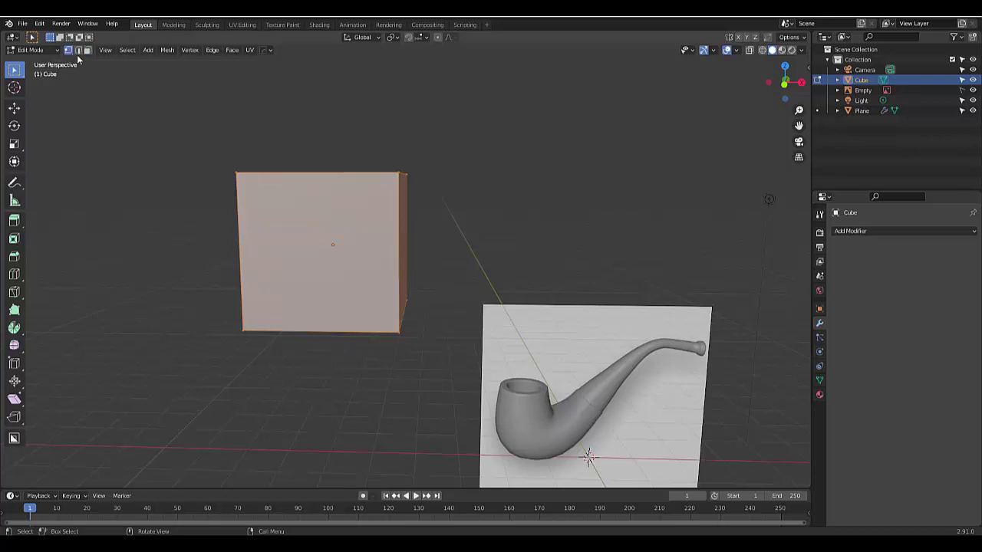
{"action": "left_click", "coordinate": [77, 49]}
{"action": "left_click", "coordinate": [88, 50]}
- Select the cube's upper front corner in vertex mode, its upper front edge in edge mode, and its top face in face mode
{"action": "middle_click_drag", "start_coordinate": [292, 185], "coordinate": [292, 162]}
{"action": "key", "text": "1"}
{"action": "left_click_drag", "start_coordinate": [221, 158], "coordinate": [261, 203]}
{"action": "key", "text": "2"}
{"action": "left_click", "coordinate": [270, 175]}
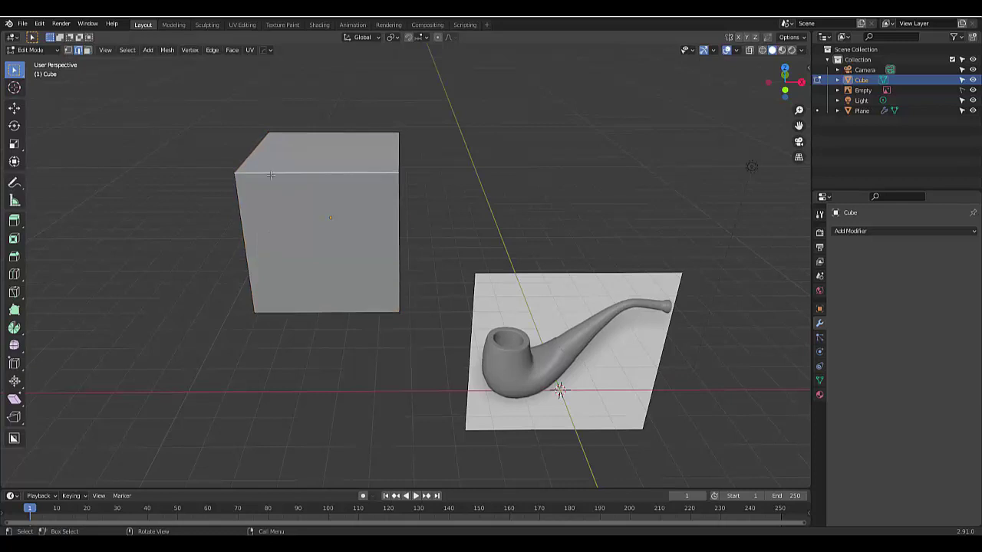
{"action": "key", "text": "3"}
{"action": "left_click", "coordinate": [287, 146]}
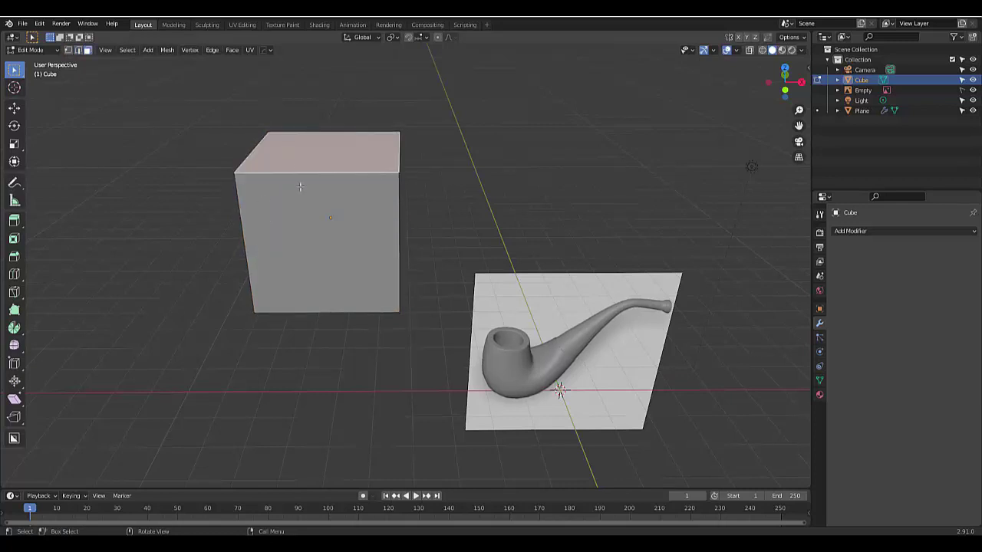
{"action": "scroll", "coordinate": [300, 187], "scroll_direction": "up", "scroll_amount": 3}
{"action": "scroll", "coordinate": [290, 181], "scroll_direction": "down", "scroll_amount": 3}
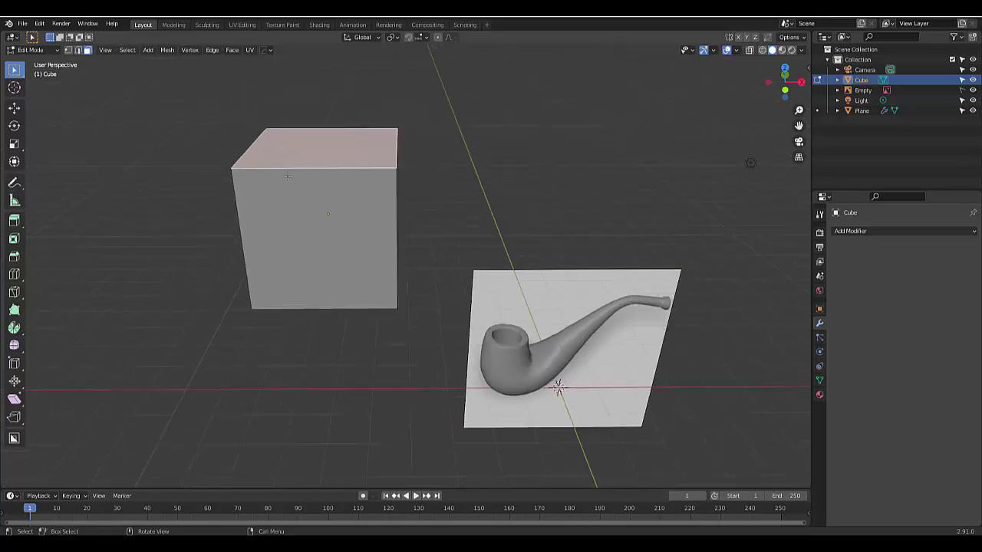
- Return to edge select mode, try a loop selection on the cube's upper front edge, and clear the selection
{"action": "key", "text": "2"}
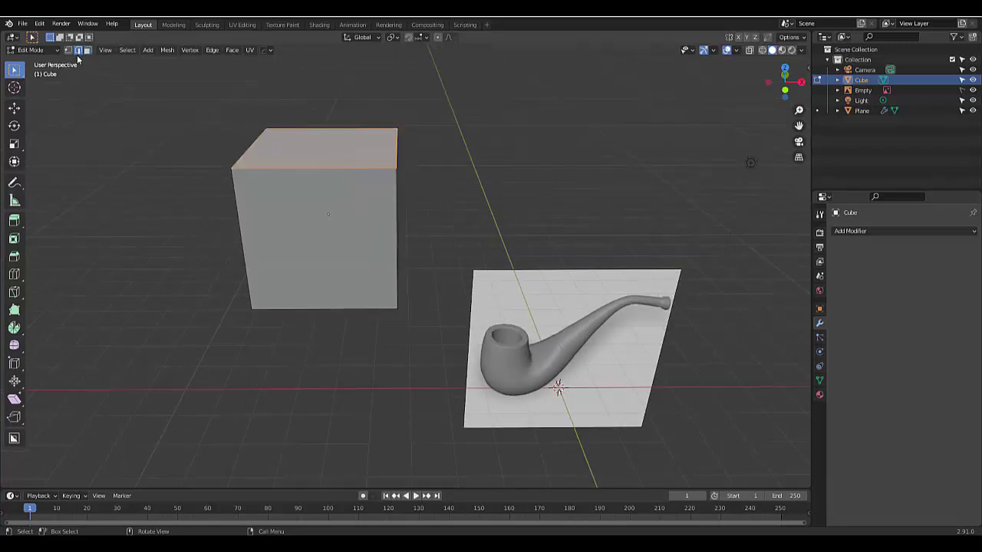
{"action": "scroll", "coordinate": [305, 169], "scroll_direction": "up", "scroll_amount": 1}
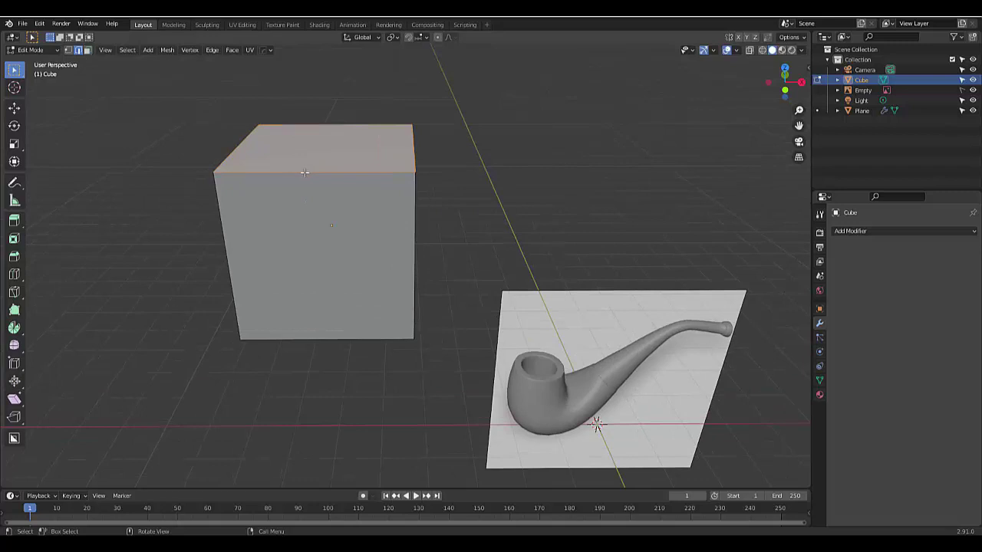
{"action": "left_click", "coordinate": [160, 179]}
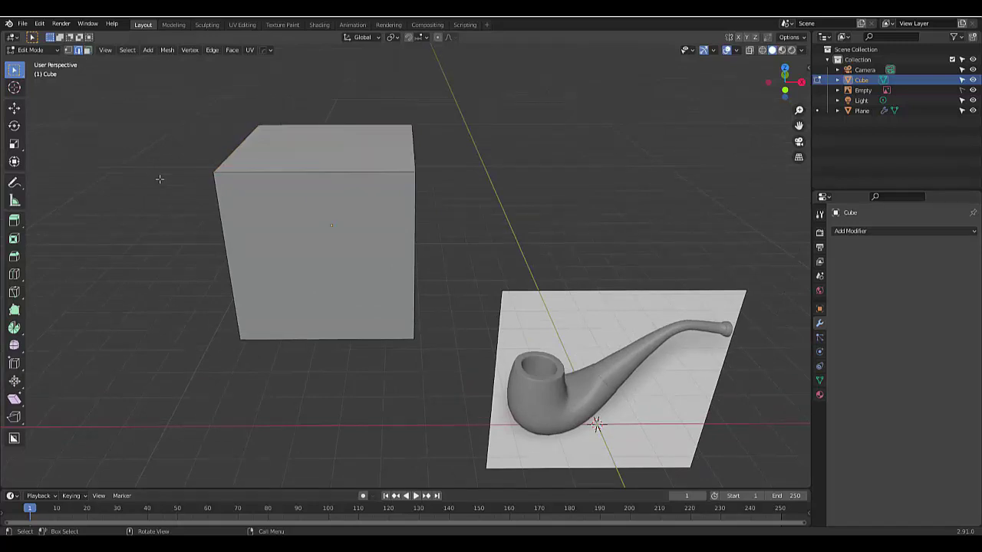
{"action": "left_click", "coordinate": [291, 173], "text": "alt"}
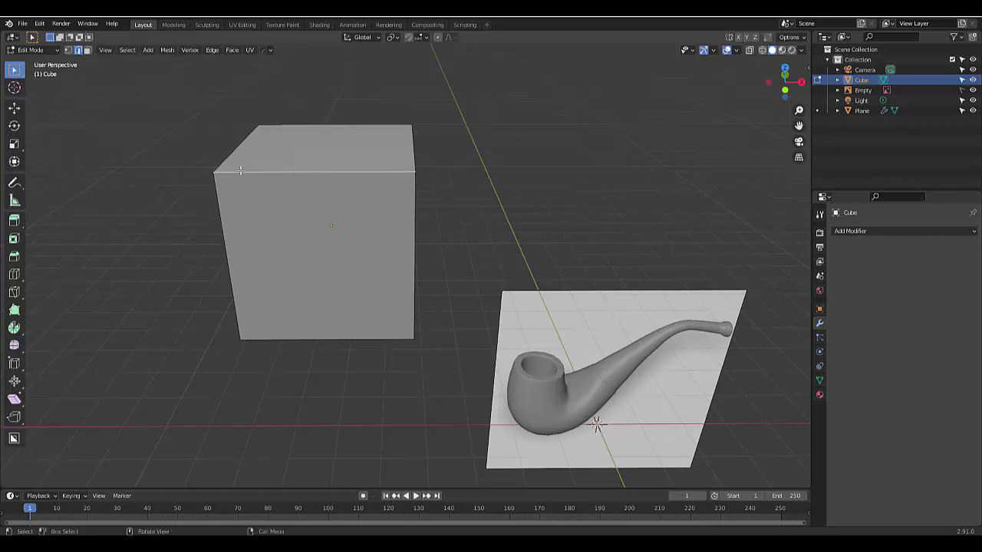
{"action": "left_click", "coordinate": [151, 274]}
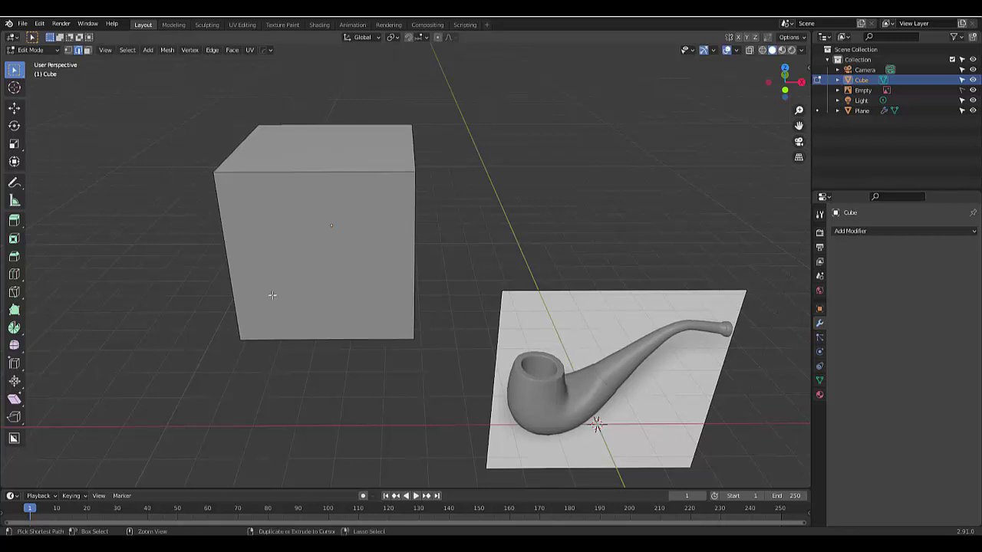
- Add one horizontal loop cut around the cube at about mid-height
{"action": "key", "text": "ctrl+r"}
{"action": "left_click", "coordinate": [228, 246]}
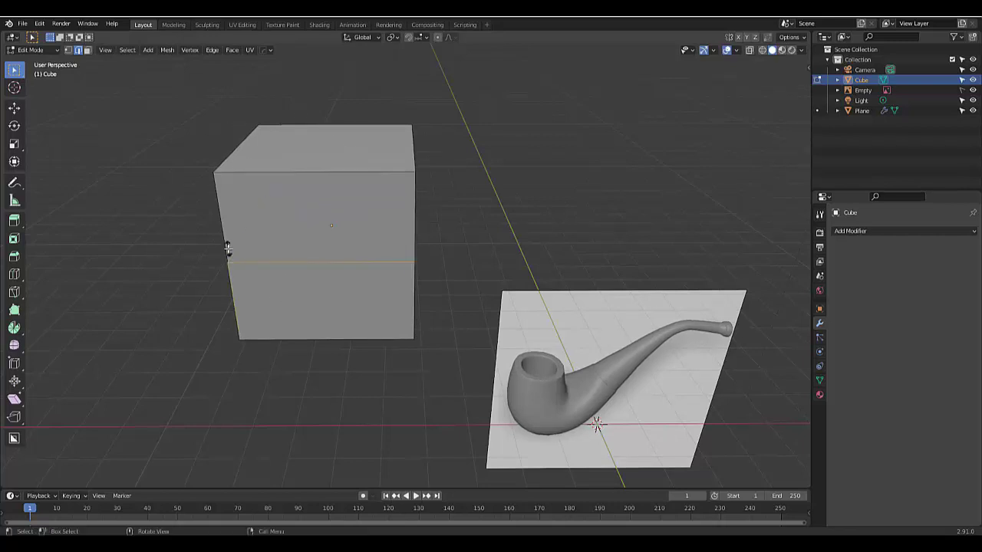
{"action": "left_click", "coordinate": [228, 241]}
{"action": "scroll", "coordinate": [258, 269], "scroll_direction": "up", "scroll_amount": 3}
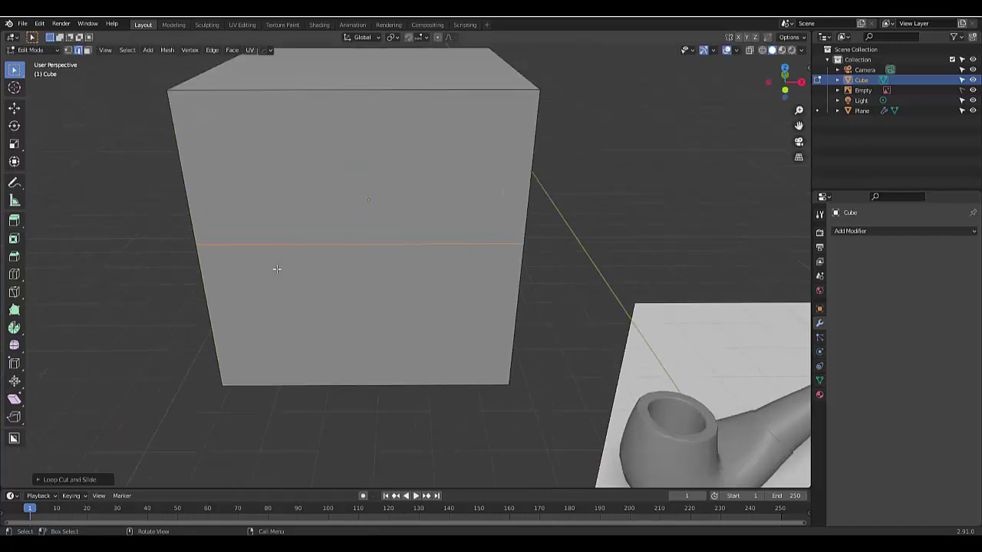
- Loop-select the new horizontal edge loop around the cube and scale it down to about 0.85
{"action": "left_click", "coordinate": [119, 262]}
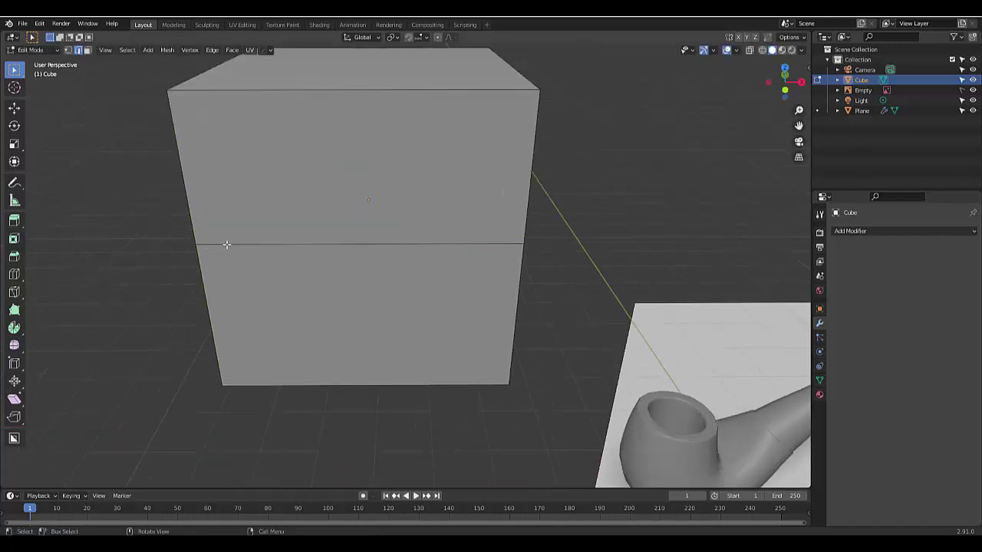
{"action": "middle_click_drag", "start_coordinate": [268, 289], "coordinate": [188, 294]}
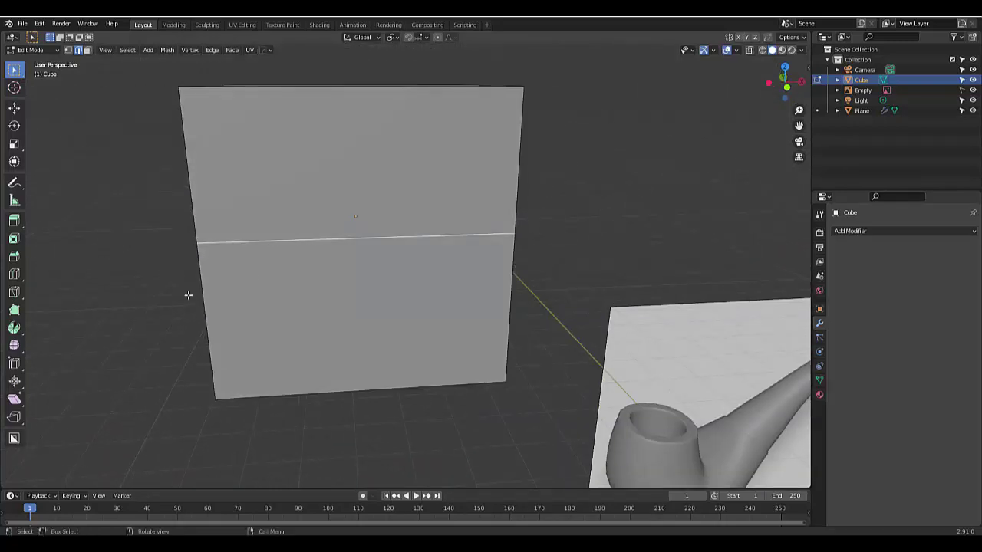
{"action": "left_click", "coordinate": [227, 241], "text": "alt"}
{"action": "mouse_move", "coordinate": [227, 242]}
{"action": "middle_mouse_down"}
{"action": "mouse_move", "coordinate": [323, 256]}
{"action": "mouse_move", "coordinate": [231, 258]}
{"action": "mouse_move", "coordinate": [153, 235]}
{"action": "mouse_move", "coordinate": [233, 243]}
{"action": "mouse_move", "coordinate": [226, 241]}
{"action": "middle_mouse_up"}
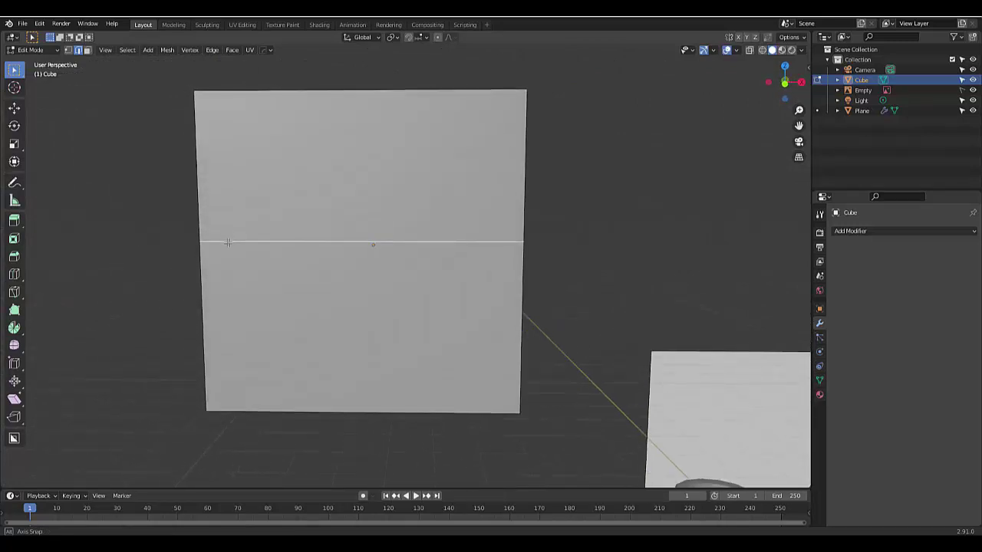
{"action": "key", "text": "s"}
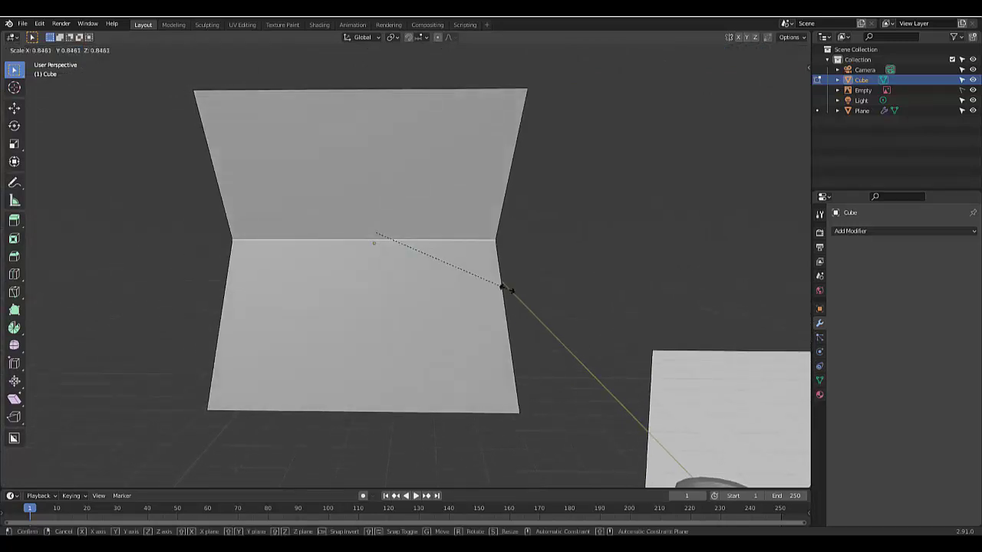
{"action": "left_click", "coordinate": [510, 287]}
- Rotate the middle edge loop clockwise into a slight tilt and move it about 0.29 m sideways and down
{"action": "key", "text": "r"}
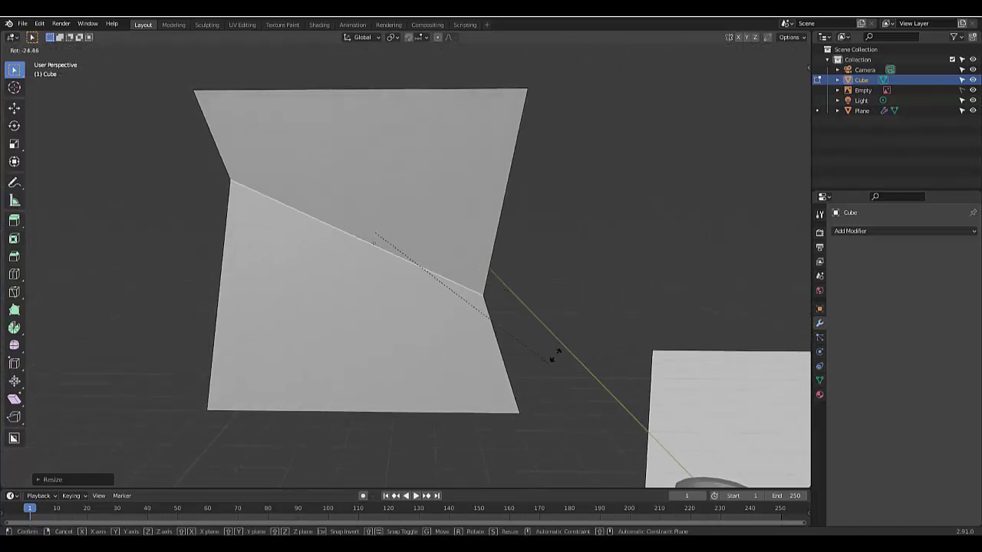
{"action": "left_click", "coordinate": [580, 311]}
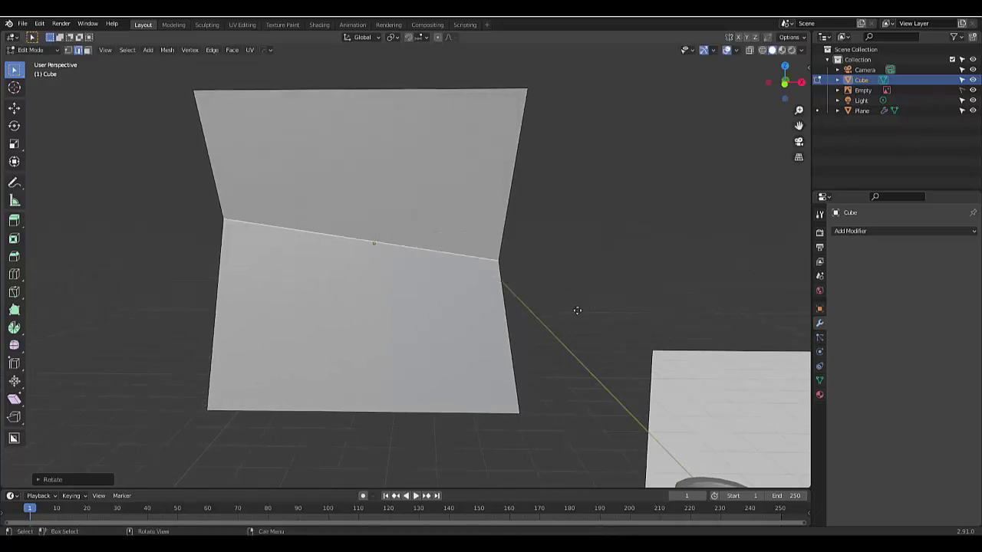
{"action": "key", "text": "g"}
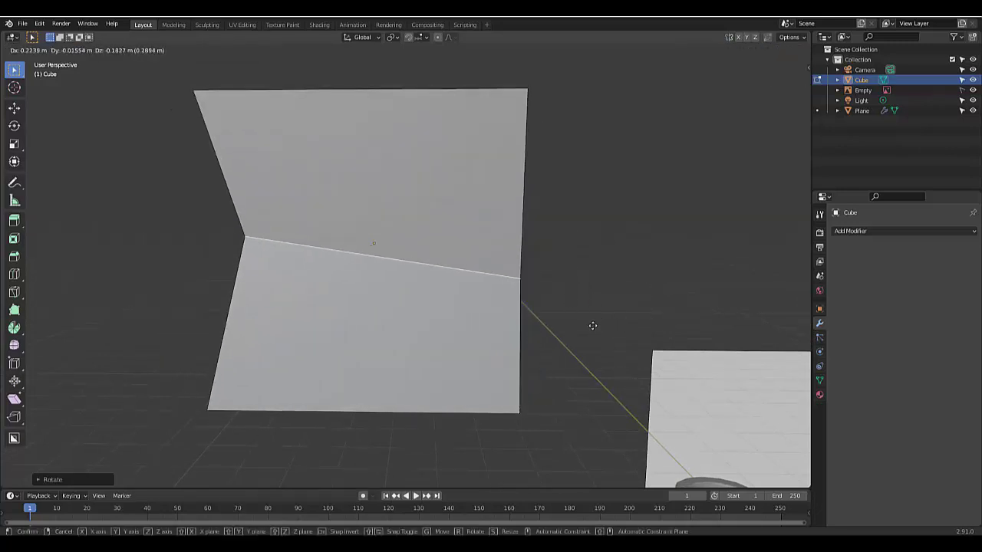
{"action": "left_click", "coordinate": [592, 326]}
{"action": "scroll", "coordinate": [549, 316], "scroll_direction": "down", "scroll_amount": 5}
{"action": "scroll", "coordinate": [488, 293], "scroll_direction": "up", "scroll_amount": 3}
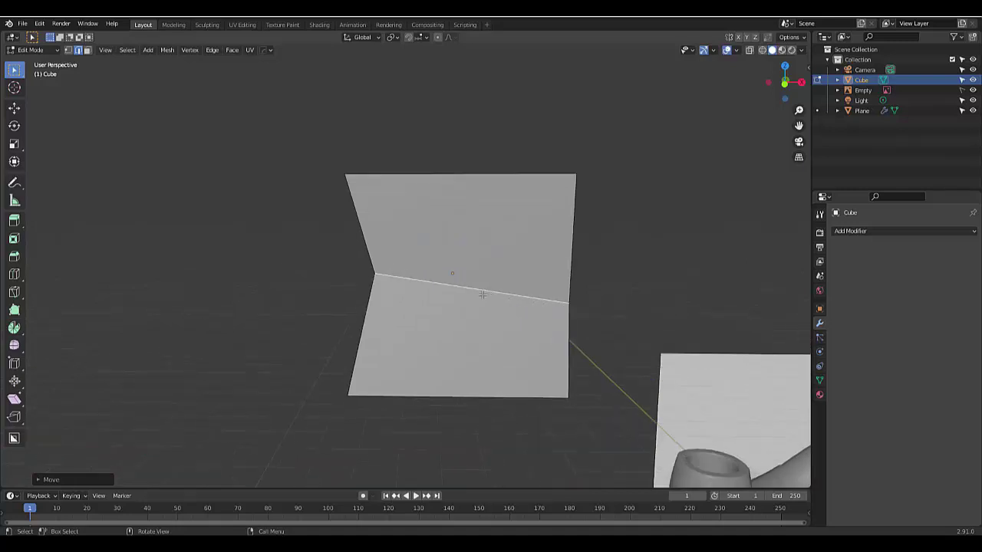
{"action": "scroll", "coordinate": [480, 284], "scroll_direction": "down", "scroll_amount": 4}
{"action": "scroll", "coordinate": [433, 279], "scroll_direction": "down", "scroll_amount": 2}
{"action": "scroll", "coordinate": [458, 311], "scroll_direction": "up", "scroll_amount": 3}
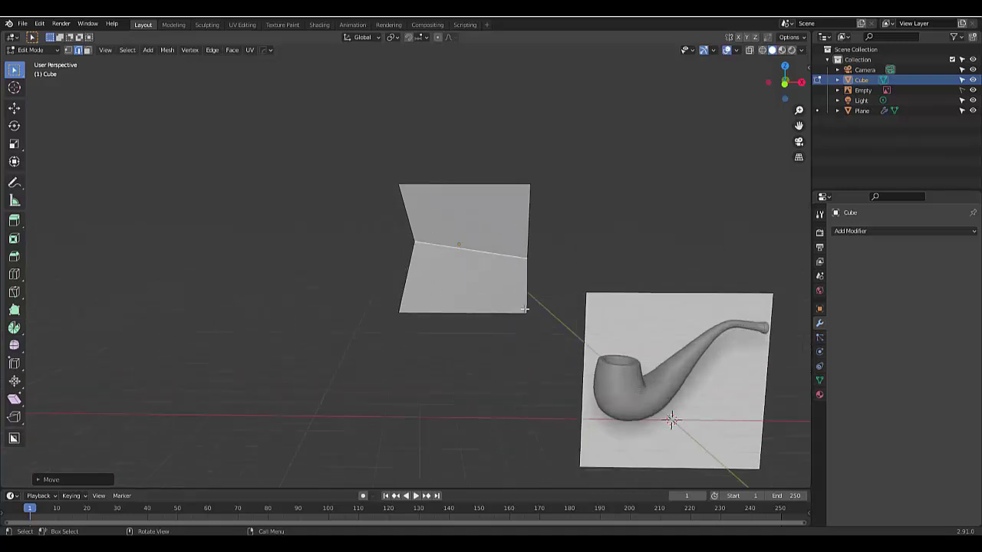
{"action": "scroll", "coordinate": [498, 280], "scroll_direction": "up", "scroll_amount": 1}
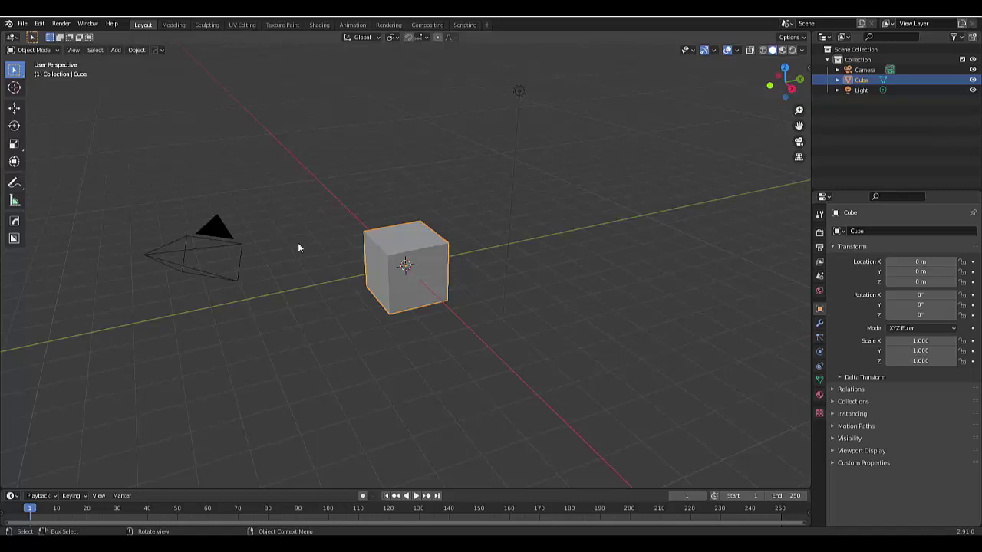
- Switch to the front orthographic view and delete the default cube
{"action": "left_click", "coordinate": [308, 357]}
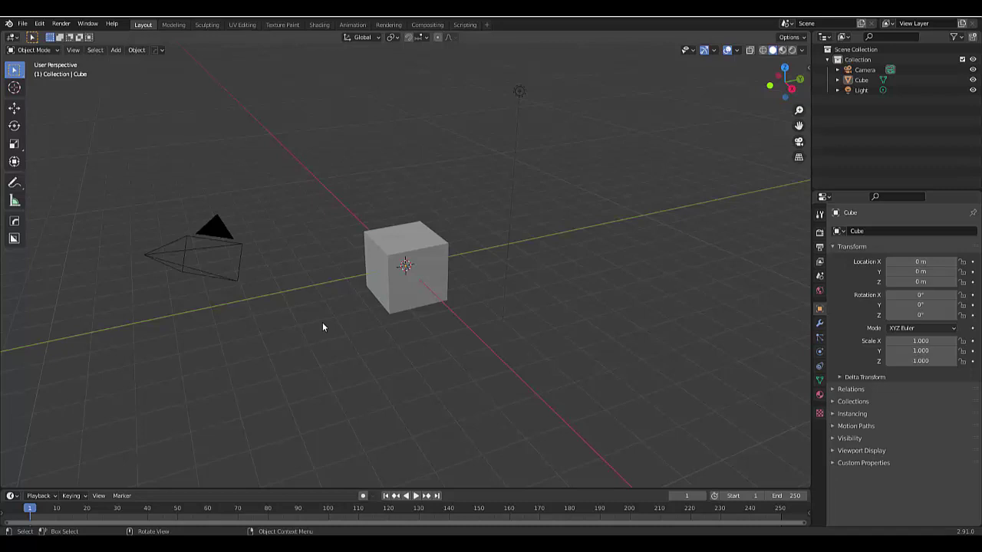
{"action": "key", "text": "grave"}
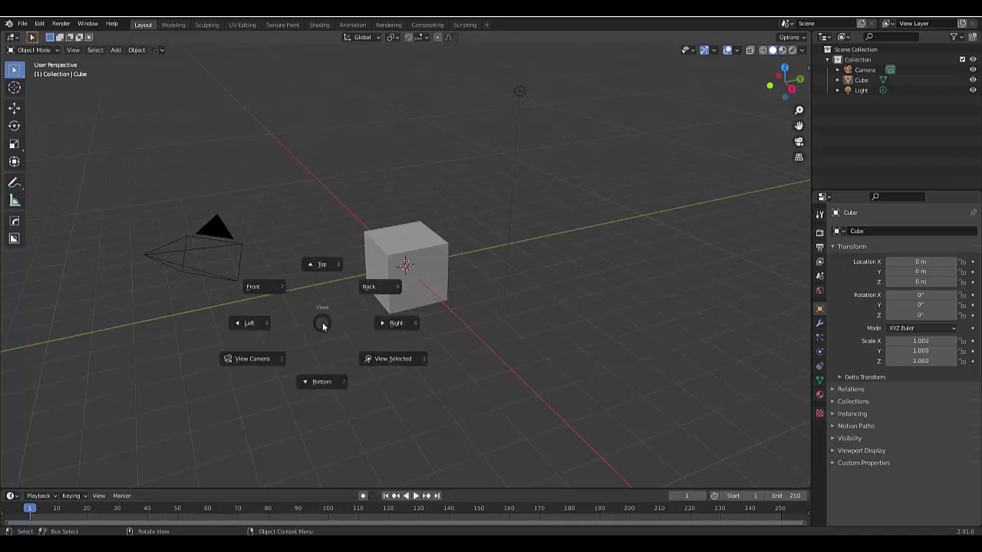
{"action": "left_click", "coordinate": [263, 288]}
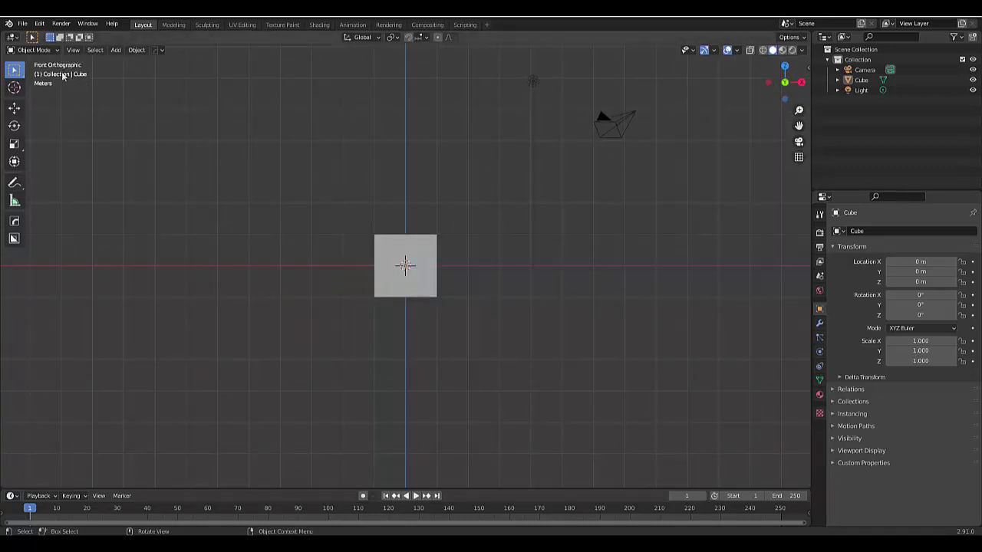
{"action": "left_click", "coordinate": [379, 285]}
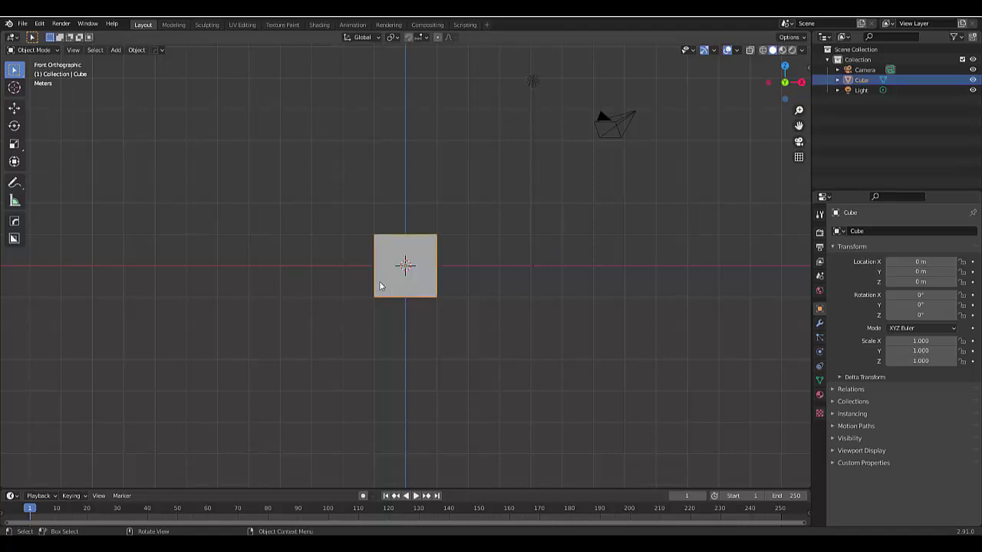
{"action": "key", "text": "x"}
{"action": "left_click", "coordinate": [334, 191]}
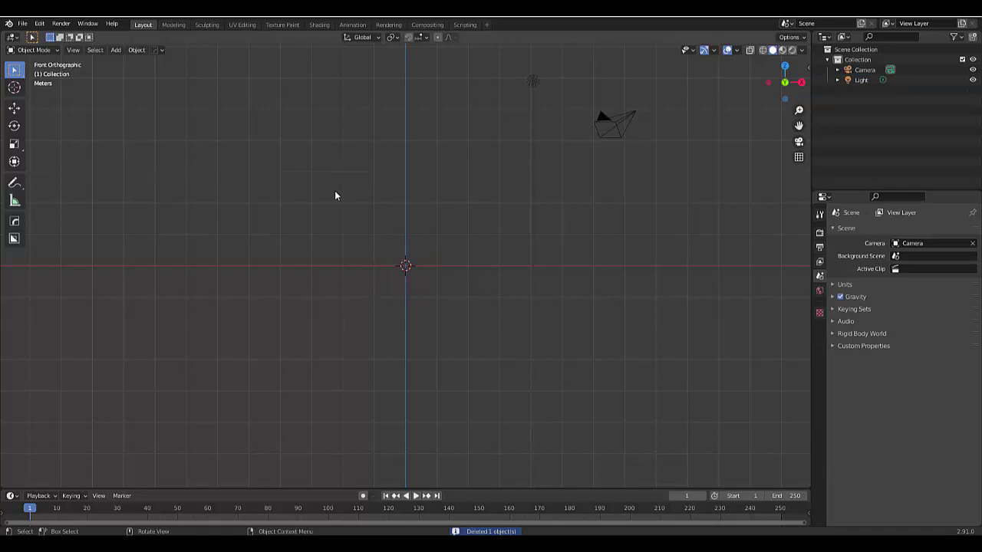
- Add the Hardcastle smoking pipe JPG from the Downloads folder as a reference image
{"action": "key", "text": "shift+a"}
{"action": "key", "text": "shift+a"}
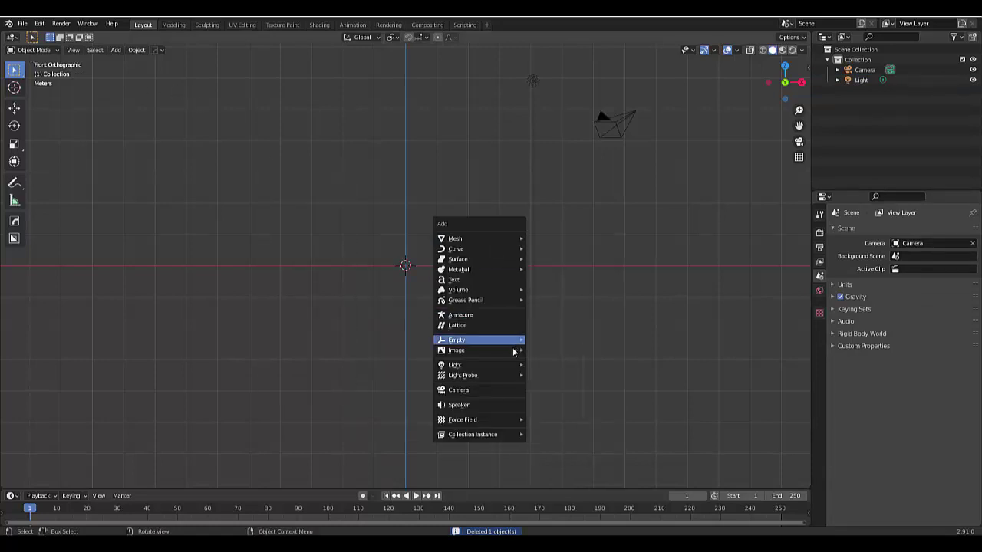
{"action": "mouse_move", "coordinate": [504, 355]}
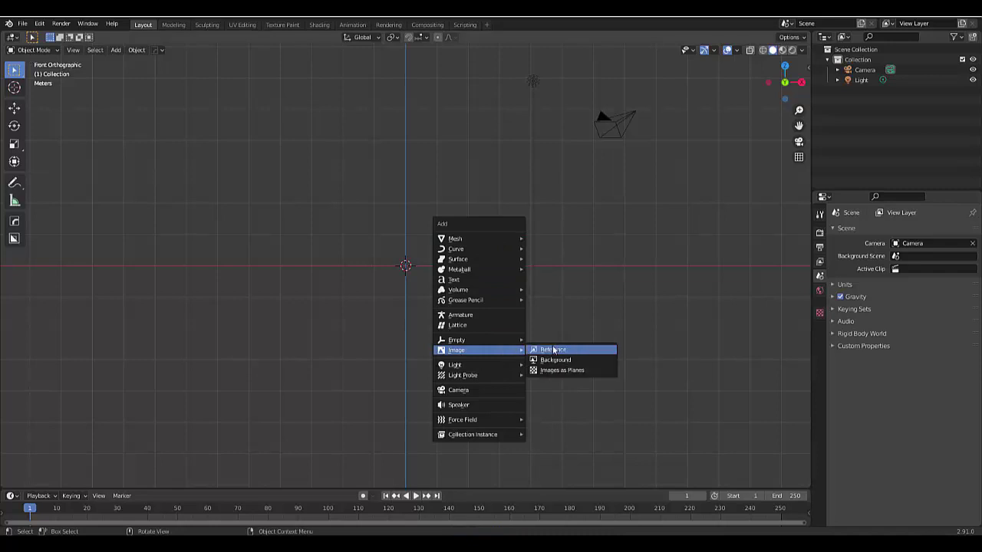
{"action": "left_click", "coordinate": [553, 350]}
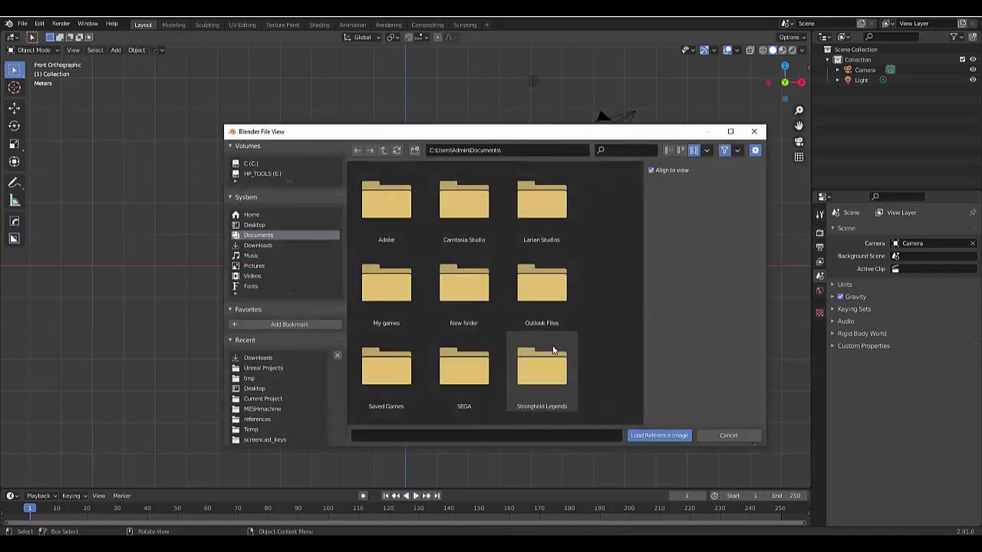
{"action": "left_click", "coordinate": [259, 246]}
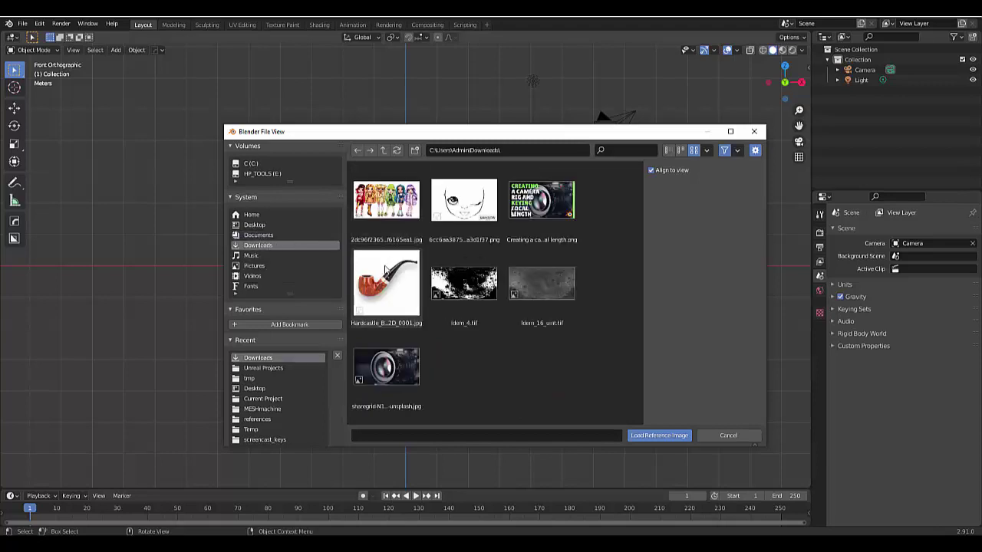
{"action": "left_click", "coordinate": [386, 283]}
{"action": "left_click", "coordinate": [657, 436]}
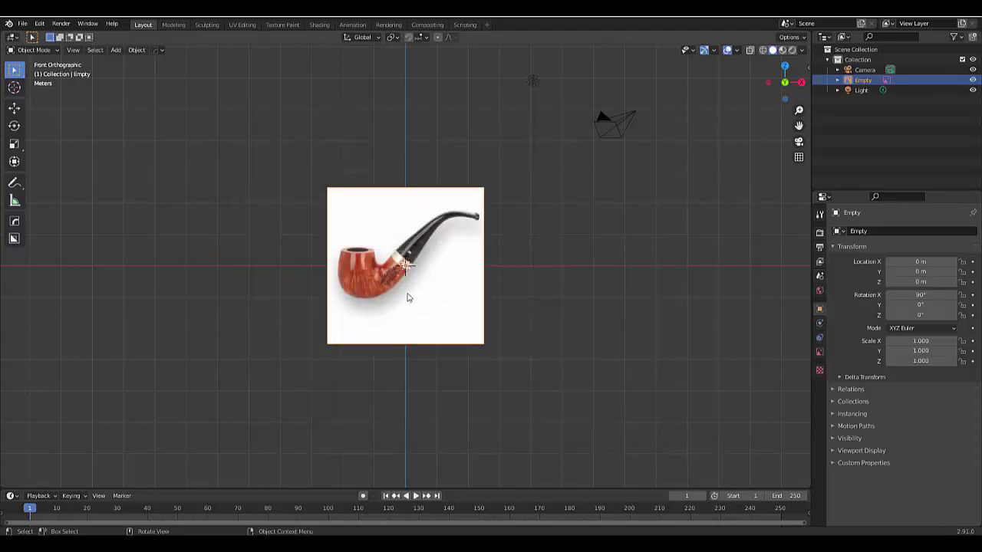
- Enable transparency on the pipe reference image with a value of 0.5 and set its depth to Back
{"action": "scroll", "coordinate": [307, 270], "scroll_direction": "up", "scroll_amount": 4}
{"action": "scroll", "coordinate": [353, 267], "scroll_direction": "down", "scroll_amount": 4}
{"action": "scroll", "coordinate": [361, 268], "scroll_direction": "up", "scroll_amount": 4}
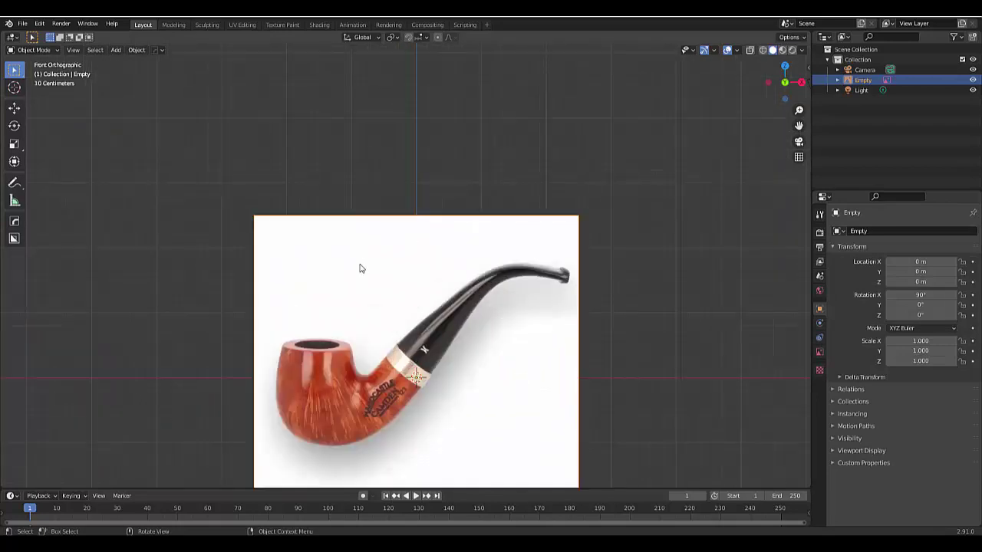
{"action": "scroll", "coordinate": [349, 351], "scroll_direction": "down", "scroll_amount": 1}
{"action": "scroll", "coordinate": [364, 443], "scroll_direction": "up", "scroll_amount": 2}
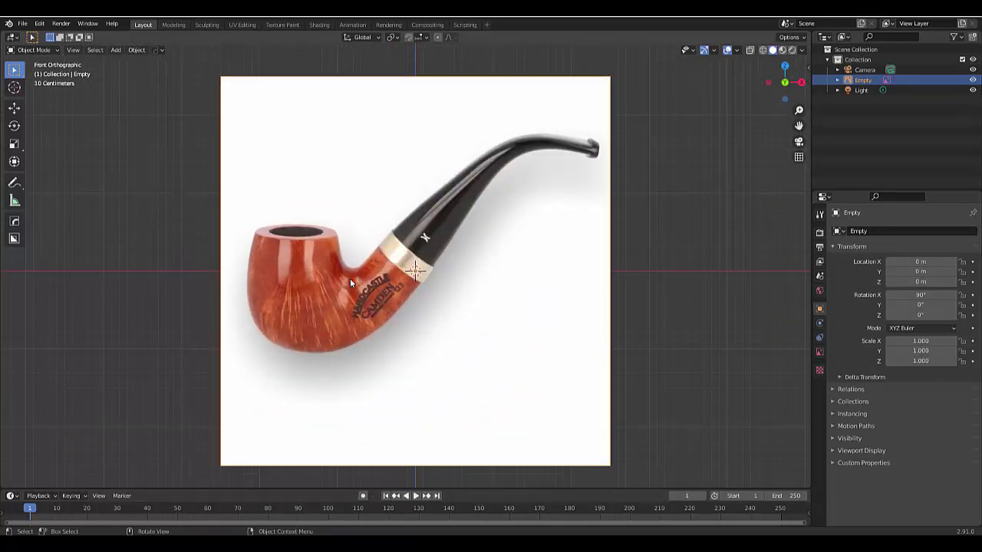
{"action": "left_click", "coordinate": [819, 352]}
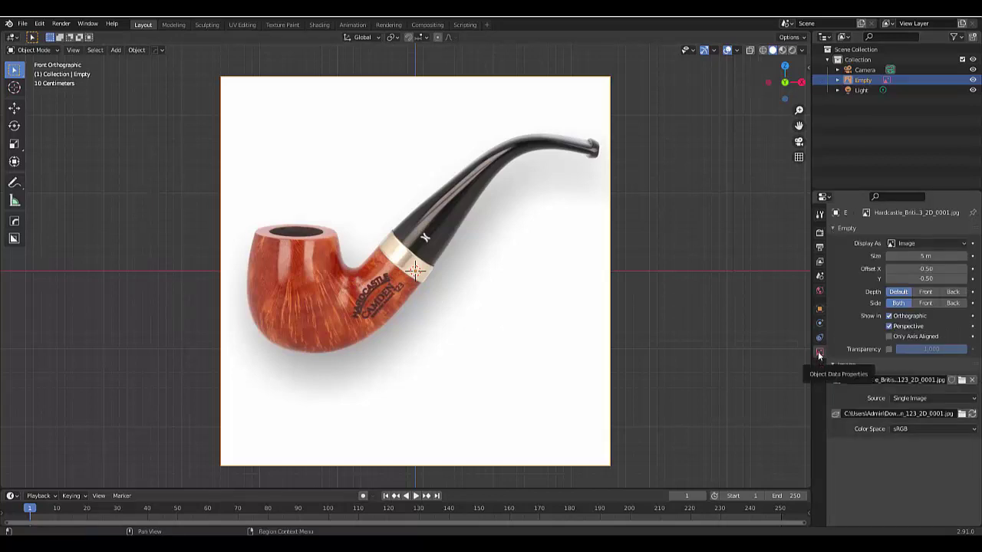
{"action": "left_click", "coordinate": [889, 350]}
{"action": "left_click", "coordinate": [924, 350]}
{"action": "type", "text": "0.5"}
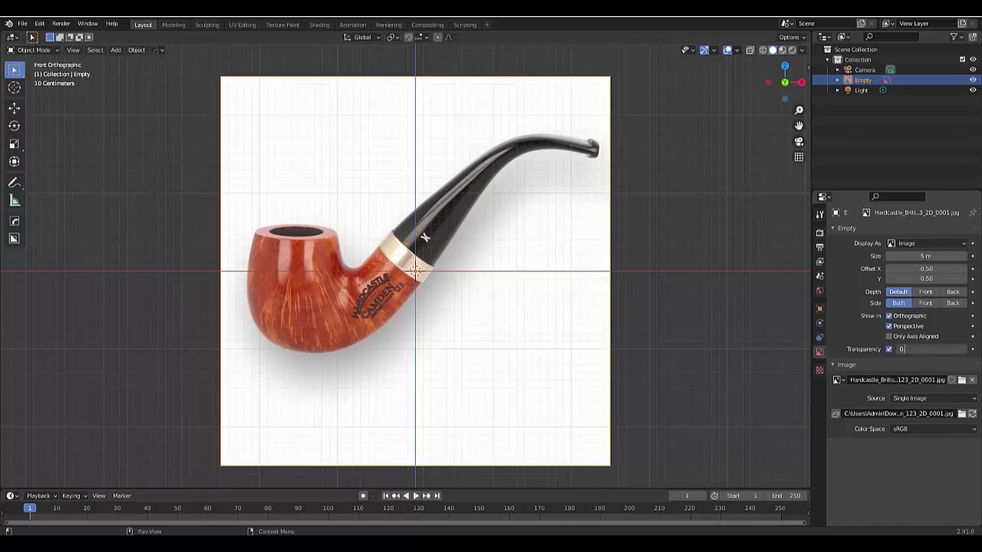
{"action": "key", "text": "Return"}
{"action": "left_click", "coordinate": [952, 292]}
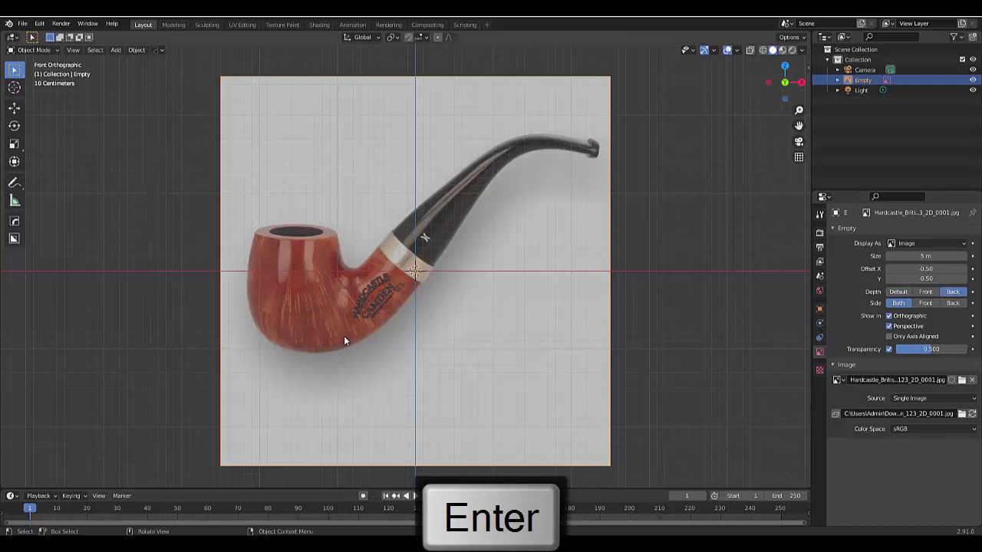
- Move the reference image up along Z until the bottom of the pipe's bowl sits on the red X axis
{"action": "key", "text": "g"}
{"action": "key", "text": "z"}
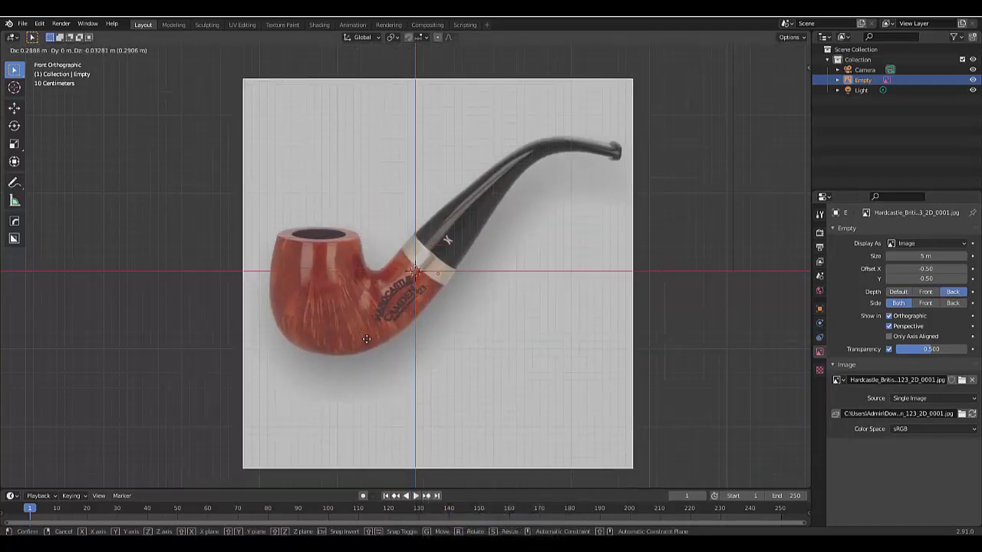
{"action": "left_click", "coordinate": [374, 252]}
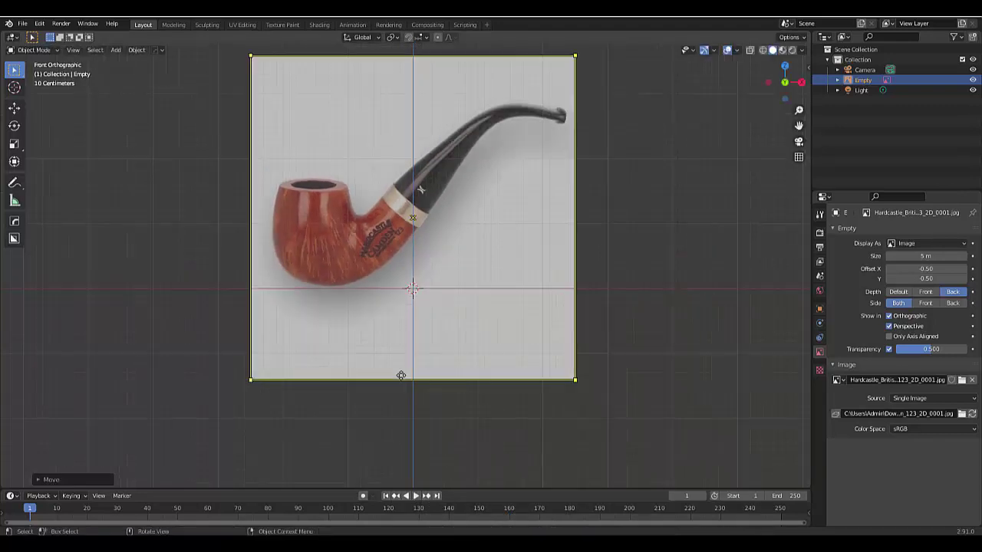
- Show the selectability toggles in the outliner and make the reference image empty unselectable
{"action": "scroll", "coordinate": [401, 376], "scroll_direction": "down", "scroll_amount": 3}
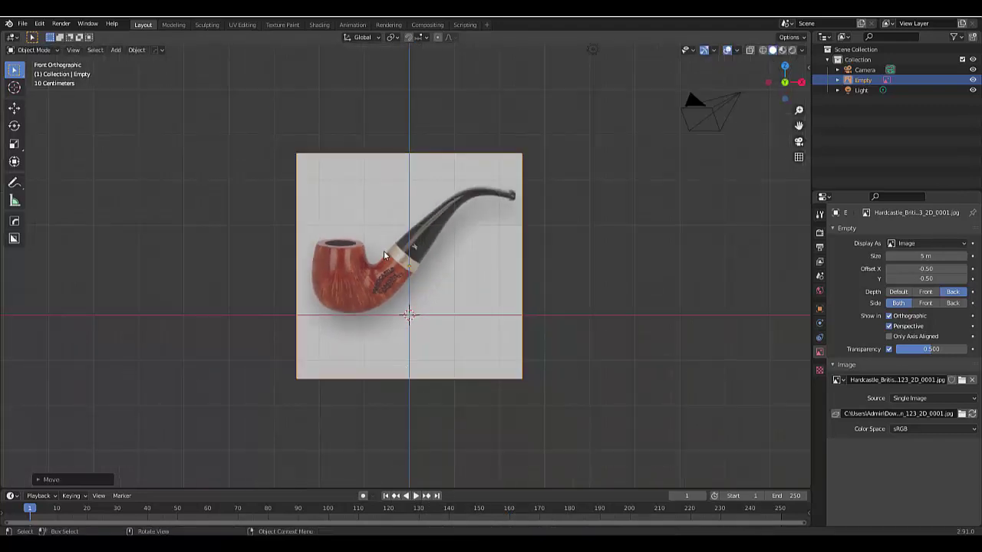
{"action": "left_click", "coordinate": [953, 38]}
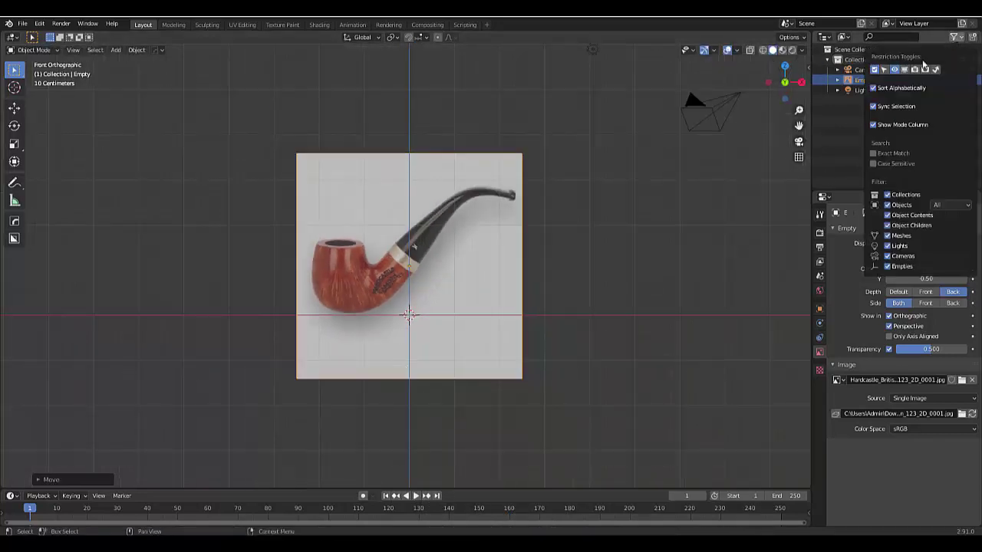
{"action": "left_click", "coordinate": [885, 70]}
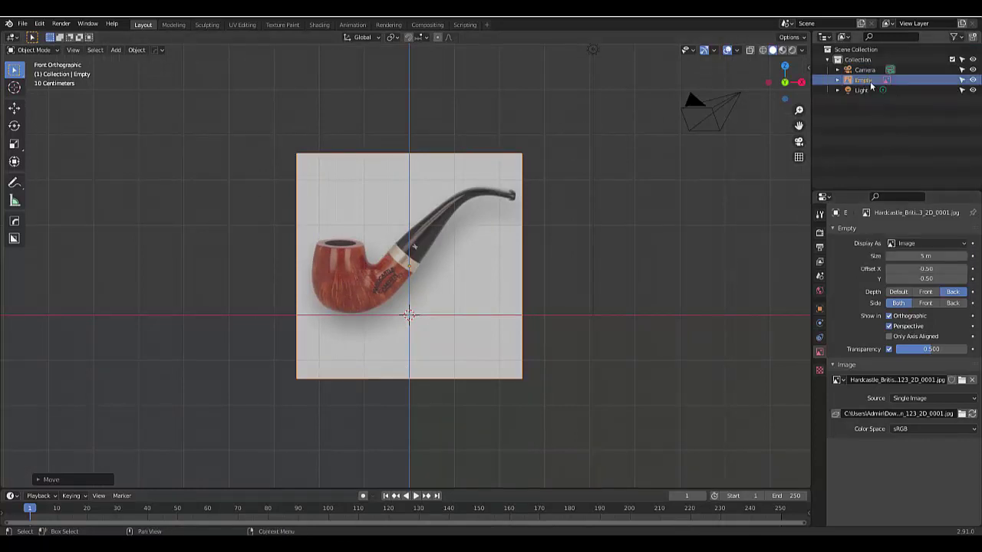
{"action": "left_click", "coordinate": [961, 79]}
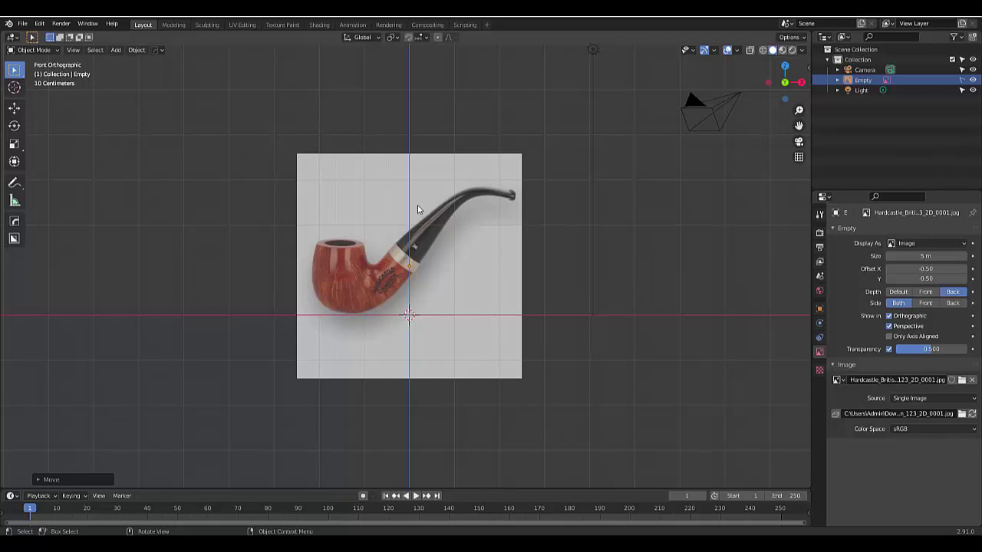
{"action": "left_click", "coordinate": [465, 291]}
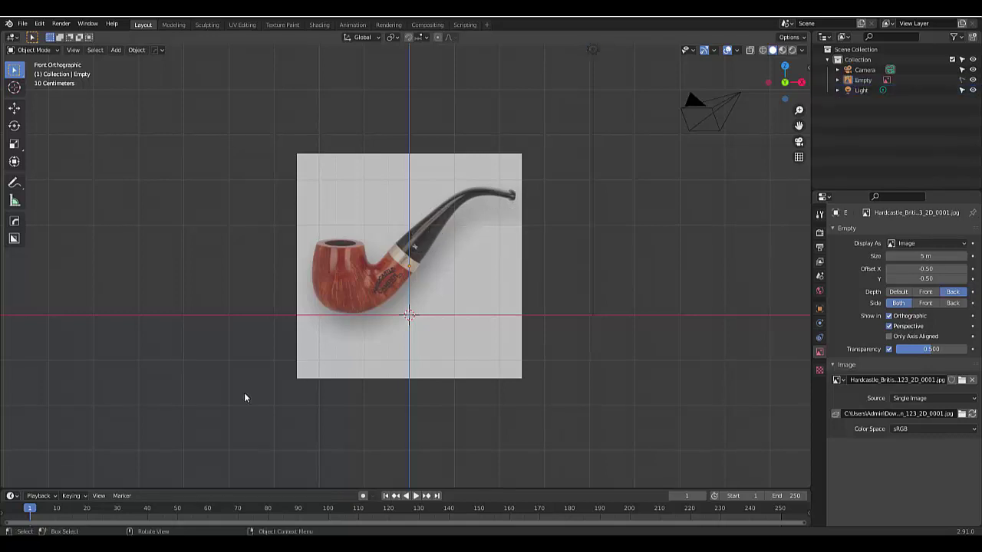
- Add a mesh plane at the origin and enter edit mode on it
{"action": "scroll", "coordinate": [244, 397], "scroll_direction": "down", "scroll_amount": 2}
{"action": "scroll", "coordinate": [259, 350], "scroll_direction": "up", "scroll_amount": 4}
{"action": "key", "text": "shift+a"}
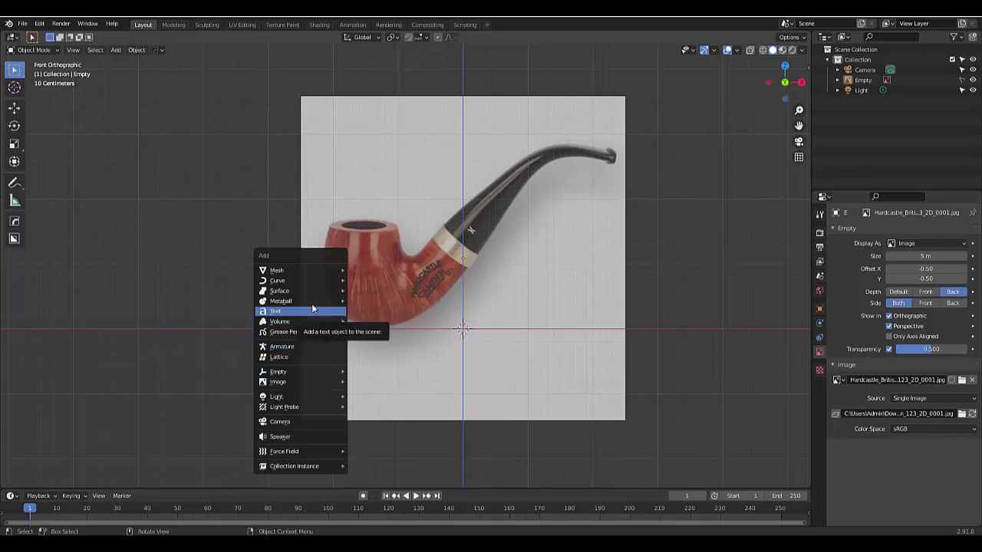
{"action": "mouse_move", "coordinate": [317, 265]}
{"action": "left_click", "coordinate": [359, 269]}
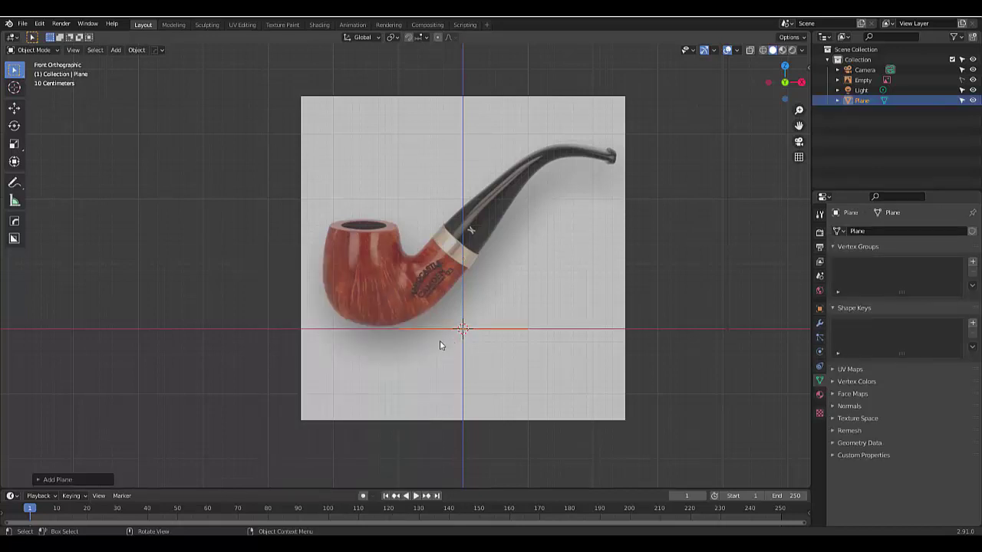
{"action": "key", "text": "Tab"}
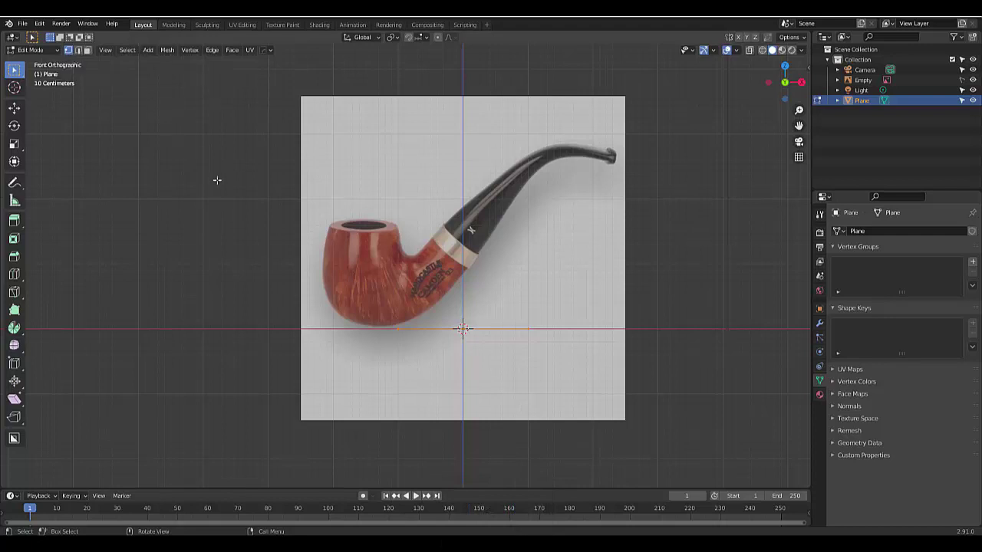
- Cycle twice through the edge and face select modes, ending in vertex select mode
{"action": "key", "text": "2"}
{"action": "key", "text": "3"}
{"action": "key", "text": "1"}
{"action": "key", "text": "2"}
{"action": "key", "text": "3"}
{"action": "key", "text": "1"}
- Merge all of the plane's vertices at center into a single vertex
{"action": "right_click", "coordinate": [211, 274]}
{"action": "mouse_move", "coordinate": [216, 466]}
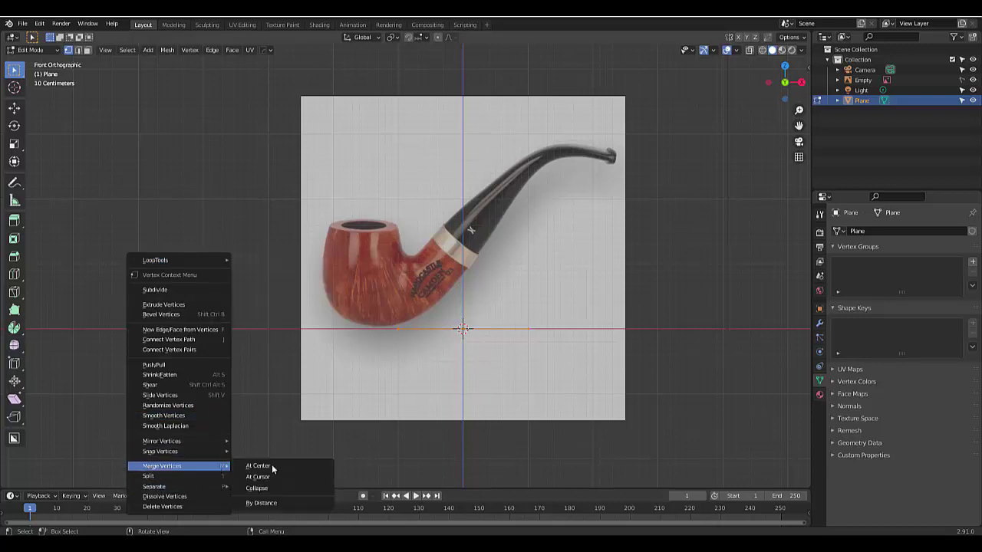
{"action": "left_click", "coordinate": [277, 467]}
- Move the merged vertex to the top centre of the pipe bowl's rim in the reference image
{"action": "scroll", "coordinate": [456, 323], "scroll_direction": "up", "scroll_amount": 3}
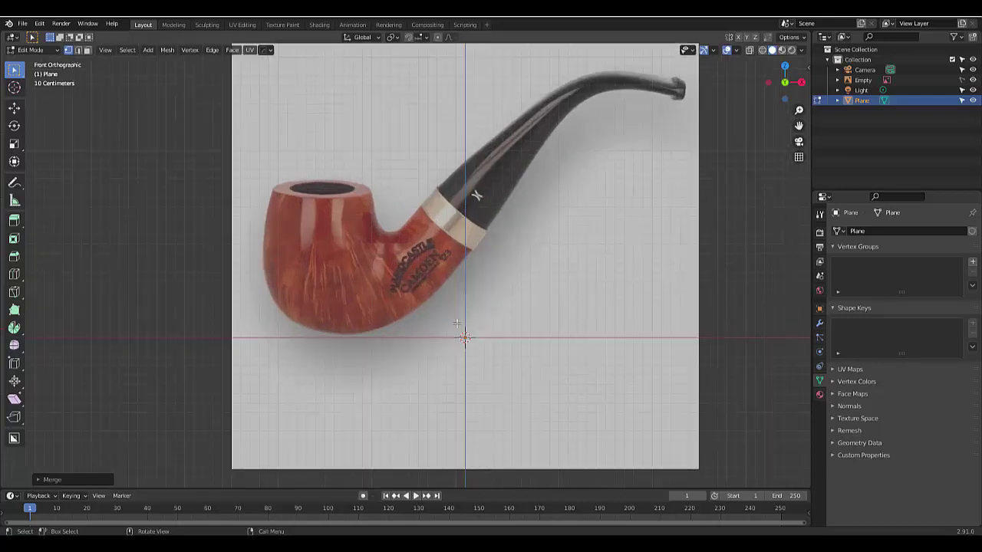
{"action": "scroll", "coordinate": [467, 349], "scroll_direction": "down", "scroll_amount": 3}
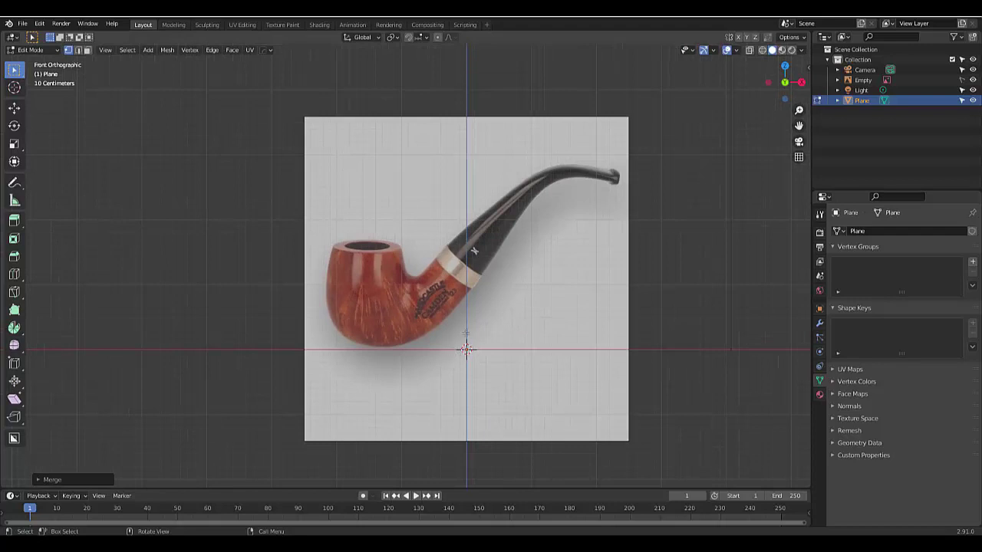
{"action": "key", "text": "g"}
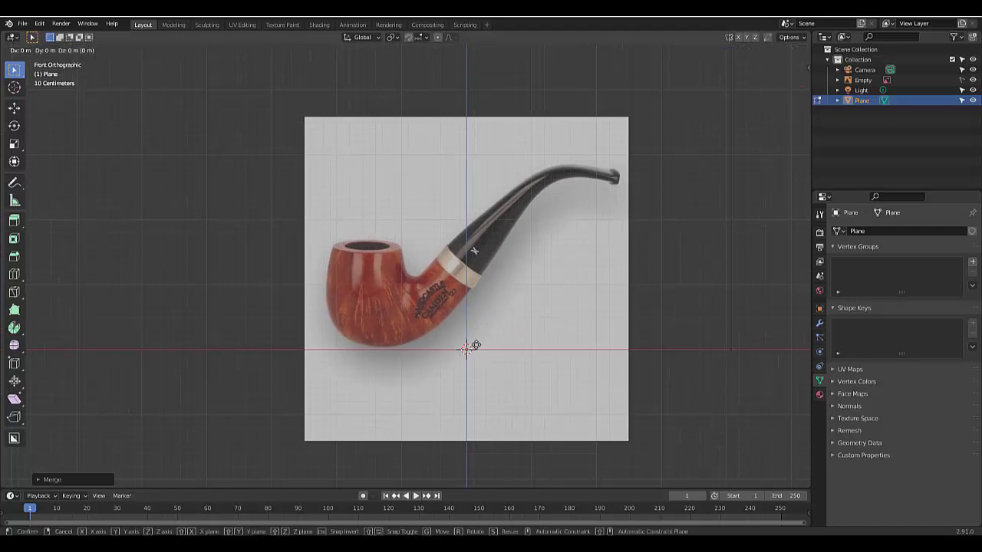
{"action": "left_click", "coordinate": [381, 241]}
- Extrude the vertex down to the bottom of the bowl and from there up to the centre of the metal band
{"action": "scroll", "coordinate": [384, 253], "scroll_direction": "up", "scroll_amount": 4}
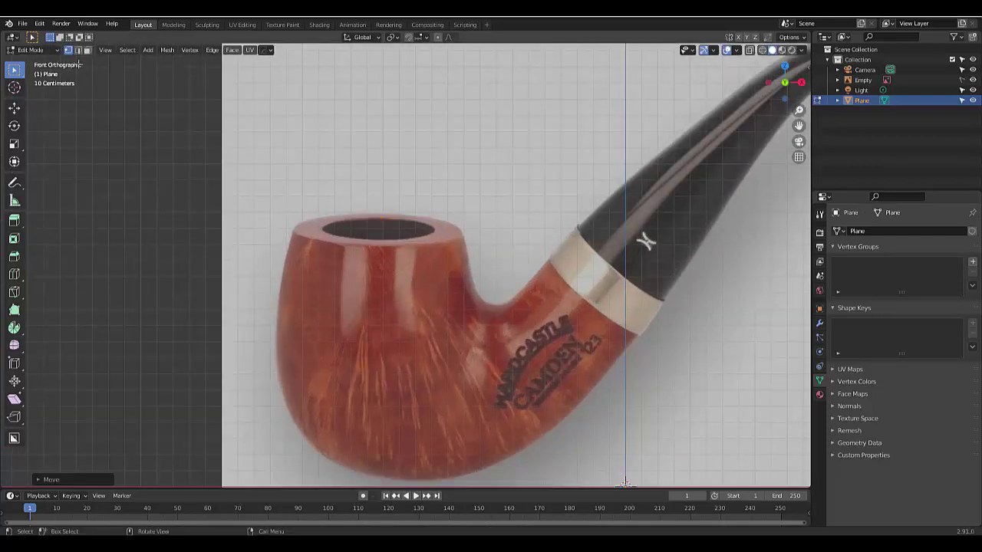
{"action": "key", "text": "2"}
{"action": "scroll", "coordinate": [388, 230], "scroll_direction": "down", "scroll_amount": 2}
{"action": "scroll", "coordinate": [399, 191], "scroll_direction": "up", "scroll_amount": 4}
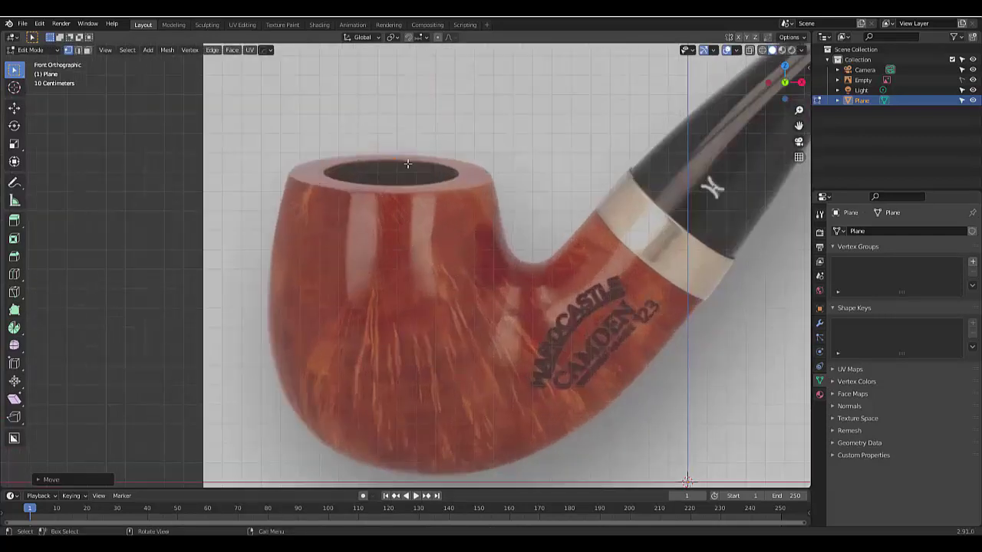
{"action": "key", "text": "e"}
{"action": "left_click", "coordinate": [419, 457]}
{"action": "key", "text": "e"}
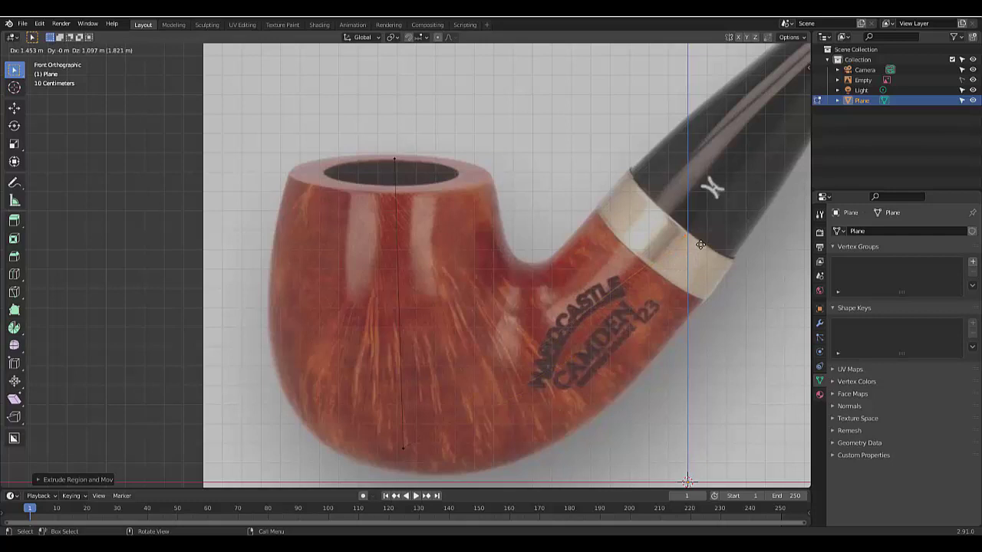
- Extrude the centreline from the metal band up to the start of the stem's bend and on past its crest
{"action": "scroll", "coordinate": [700, 245], "scroll_direction": "down", "scroll_amount": 4}
{"action": "scroll", "coordinate": [685, 191], "scroll_direction": "up", "scroll_amount": 3}
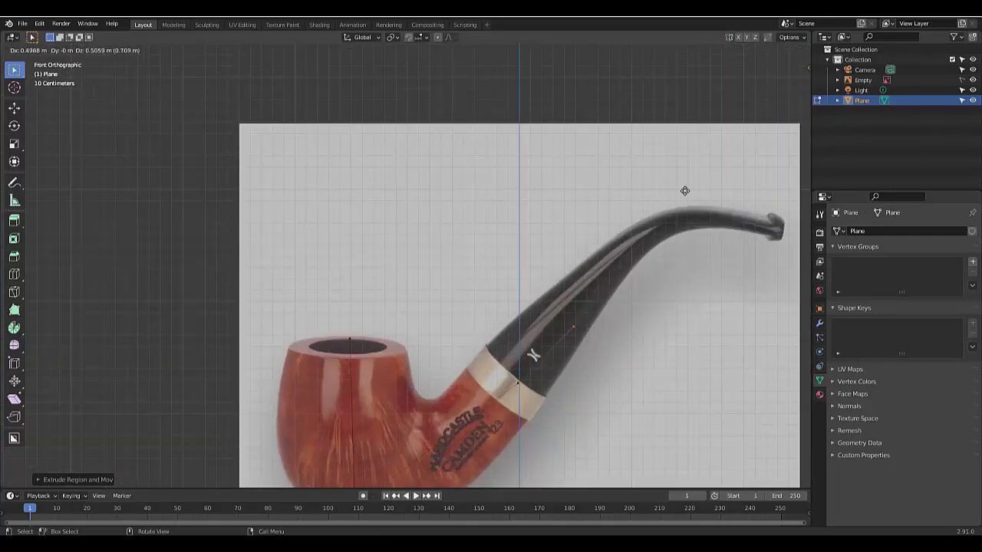
{"action": "left_click", "coordinate": [737, 129]}
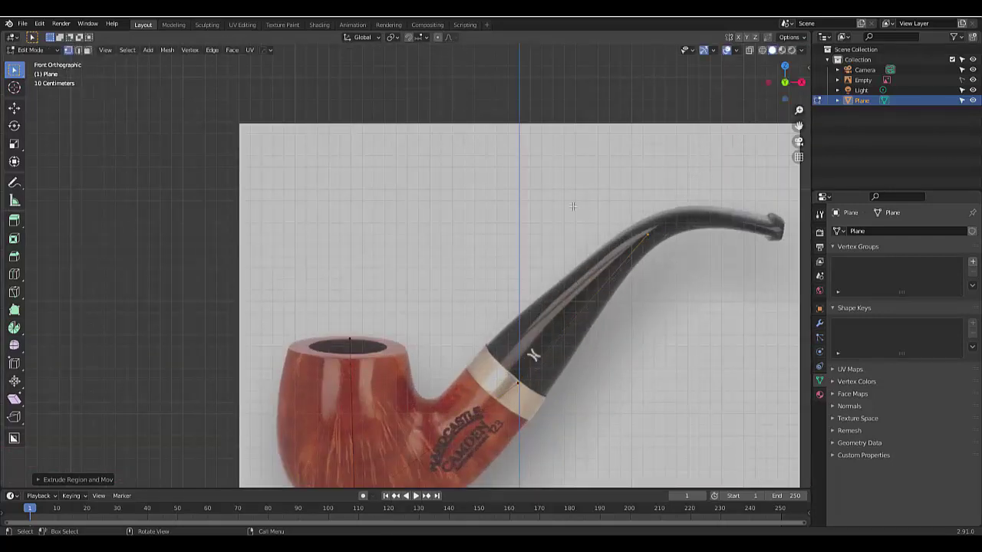
{"action": "scroll", "coordinate": [572, 205], "scroll_direction": "down", "scroll_amount": 4}
{"action": "scroll", "coordinate": [690, 198], "scroll_direction": "up", "scroll_amount": 4}
{"action": "key", "text": "e"}
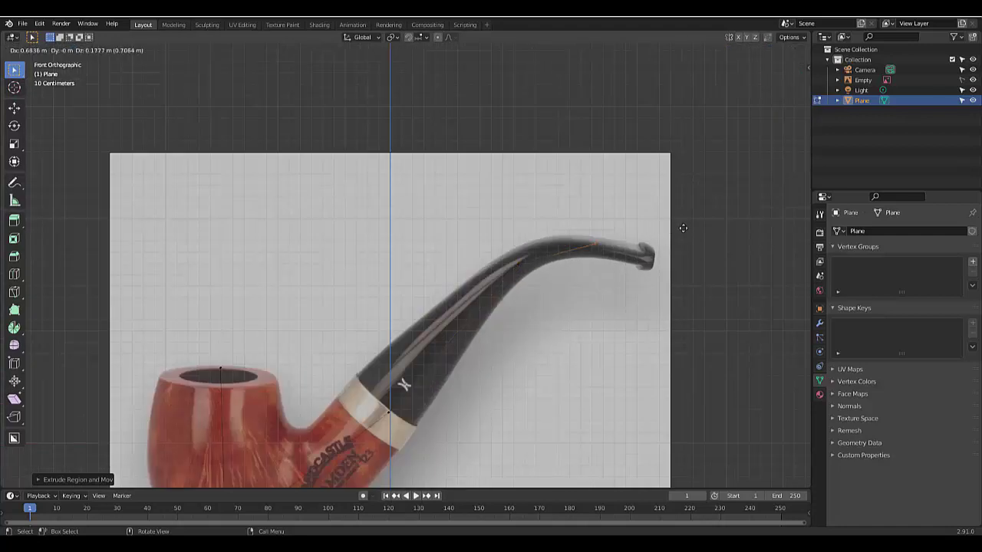
{"action": "left_click", "coordinate": [675, 227]}
- Extrude the last vertex to the centre of the mouthpiece tip at the end of the stem
{"action": "scroll", "coordinate": [658, 261], "scroll_direction": "up", "scroll_amount": 3}
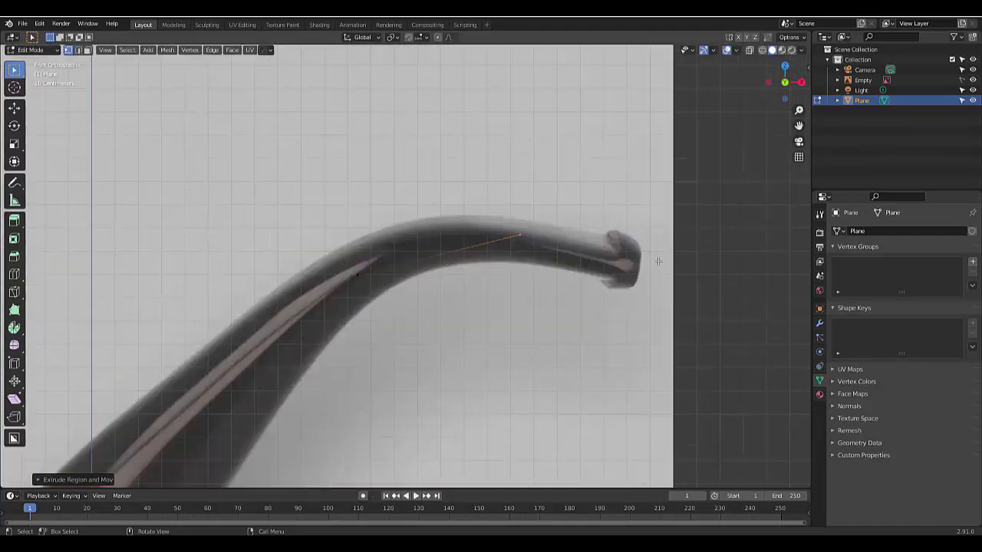
{"action": "key", "text": "e"}
{"action": "left_click", "coordinate": [760, 296]}
{"action": "scroll", "coordinate": [580, 292], "scroll_direction": "down", "scroll_amount": 6}
{"action": "scroll", "coordinate": [464, 336], "scroll_direction": "up", "scroll_amount": 4}
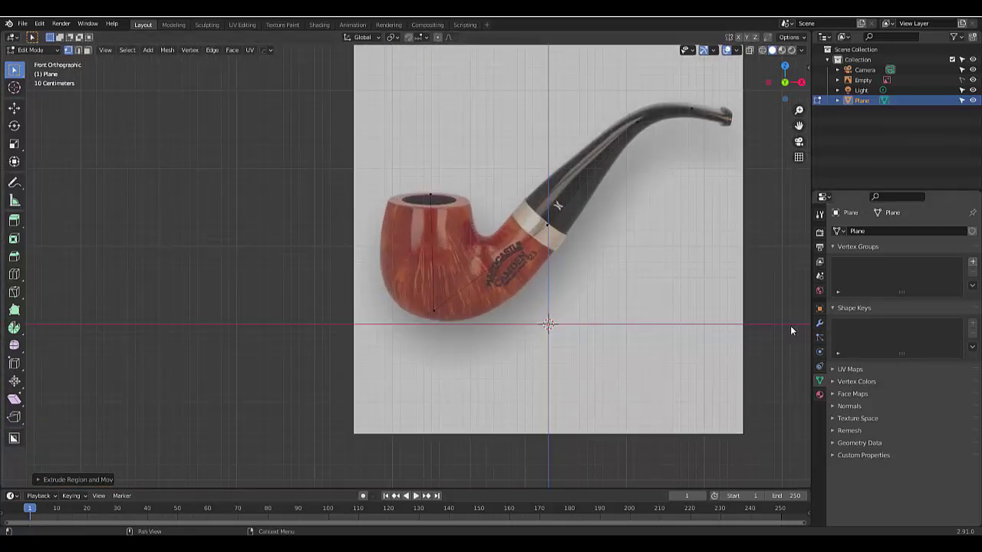
- Leave Edit Mode and add a Skin modifier to the traced pipe centreline
{"action": "key", "text": "Tab"}
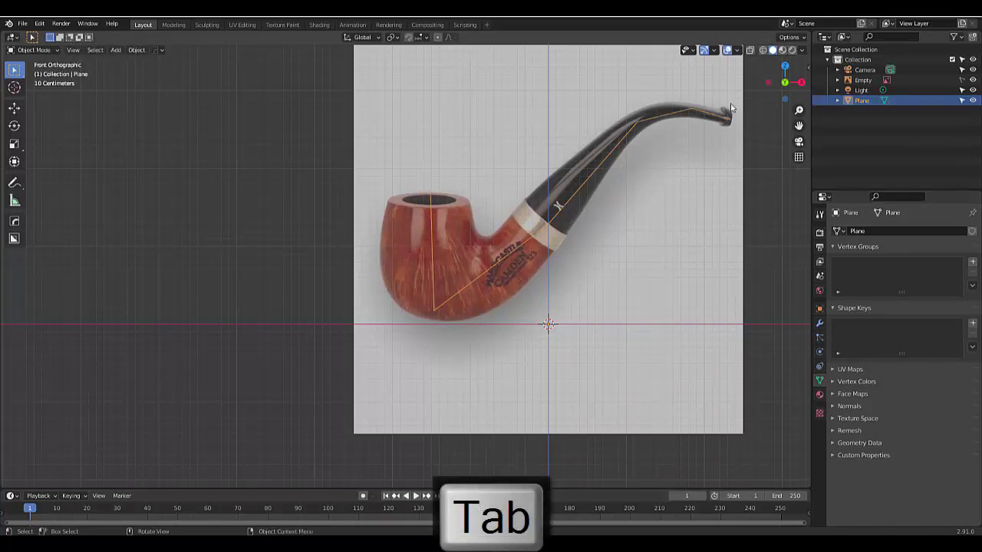
{"action": "left_click", "coordinate": [819, 328]}
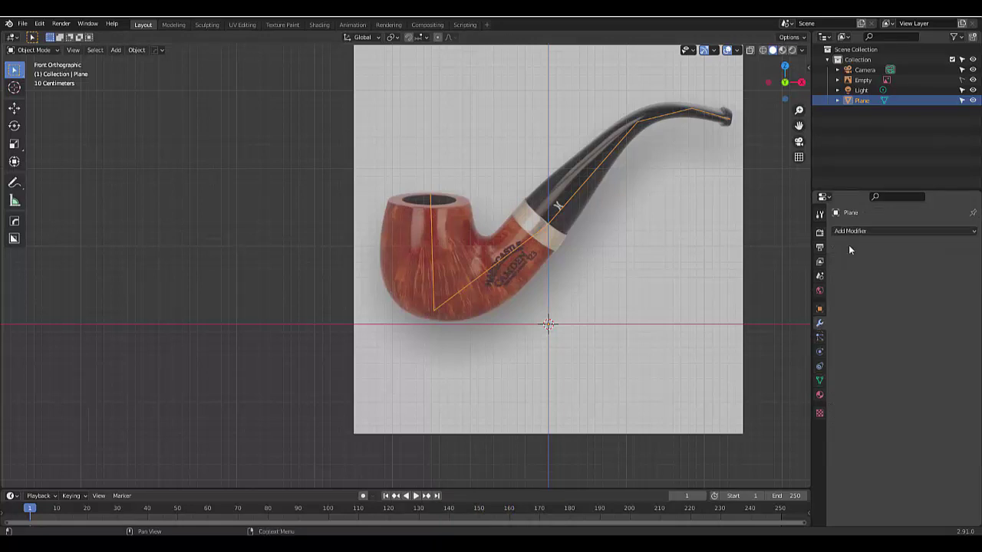
{"action": "left_click", "coordinate": [853, 232]}
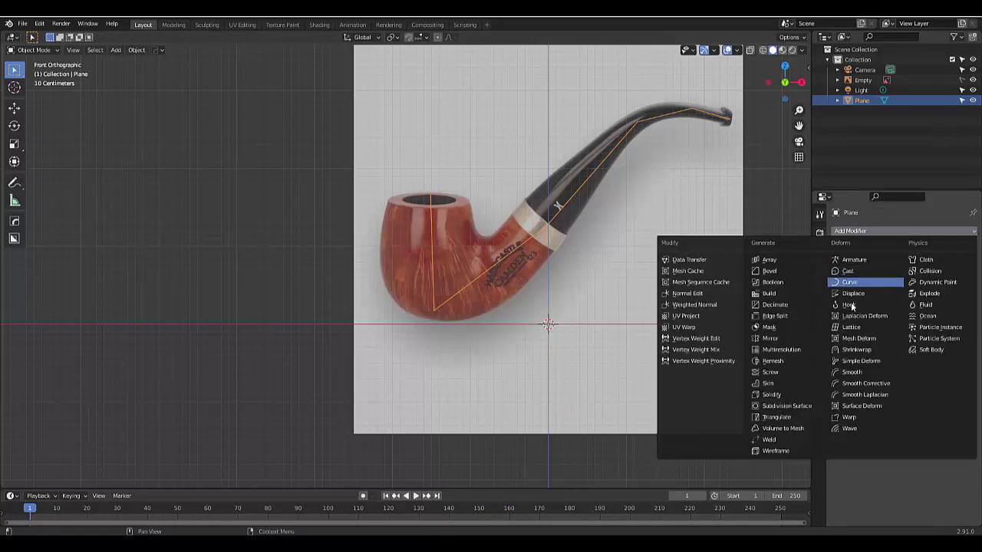
{"action": "left_click", "coordinate": [814, 383]}
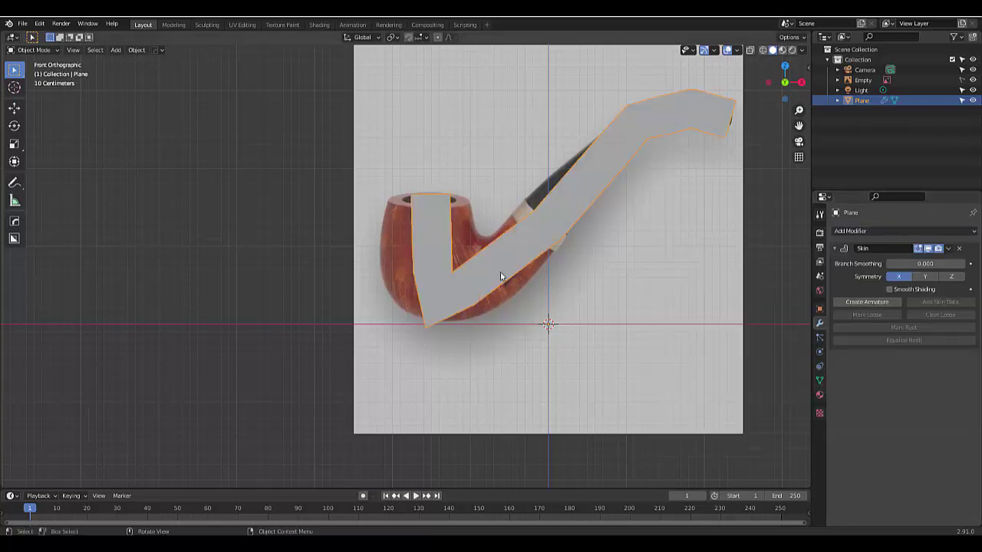
{"action": "scroll", "coordinate": [445, 193], "scroll_direction": "down", "scroll_amount": 3}
{"action": "scroll", "coordinate": [460, 204], "scroll_direction": "up", "scroll_amount": 2}
{"action": "scroll", "coordinate": [460, 265], "scroll_direction": "up", "scroll_amount": 2}
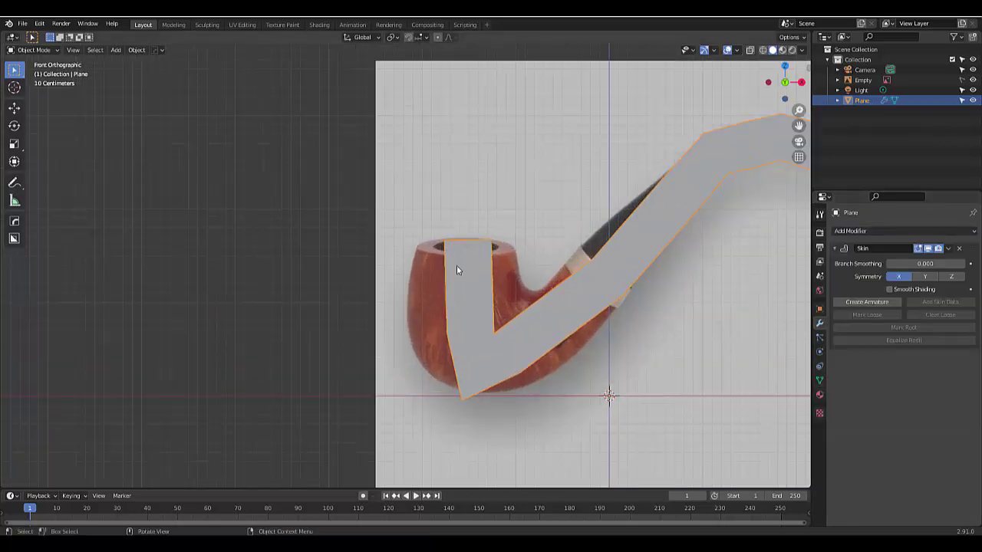
{"action": "middle_click_drag", "start_coordinate": [456, 266], "coordinate": [472, 278]}
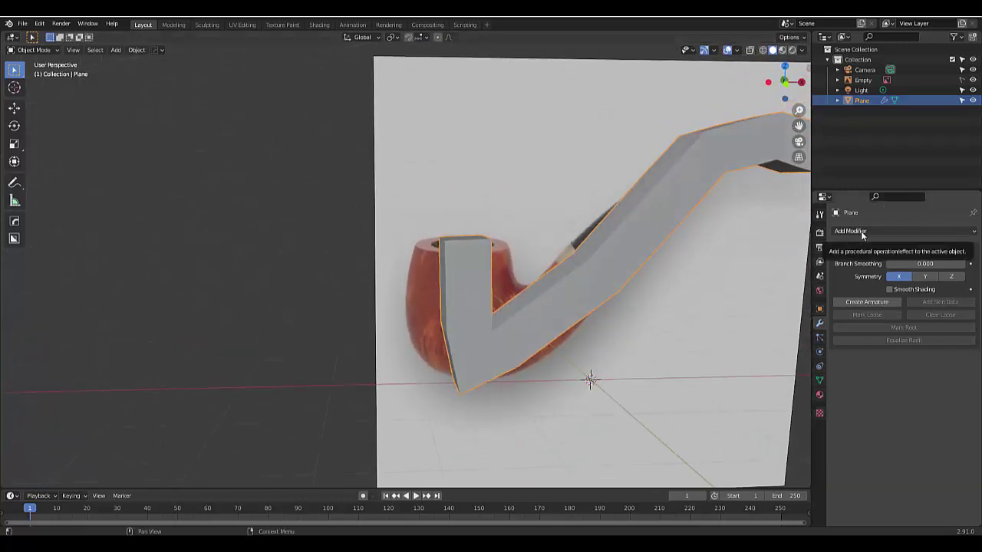
- Add a Subdivision Surface modifier after the Skin modifier and set its viewport level to 2
{"action": "left_click", "coordinate": [860, 231]}
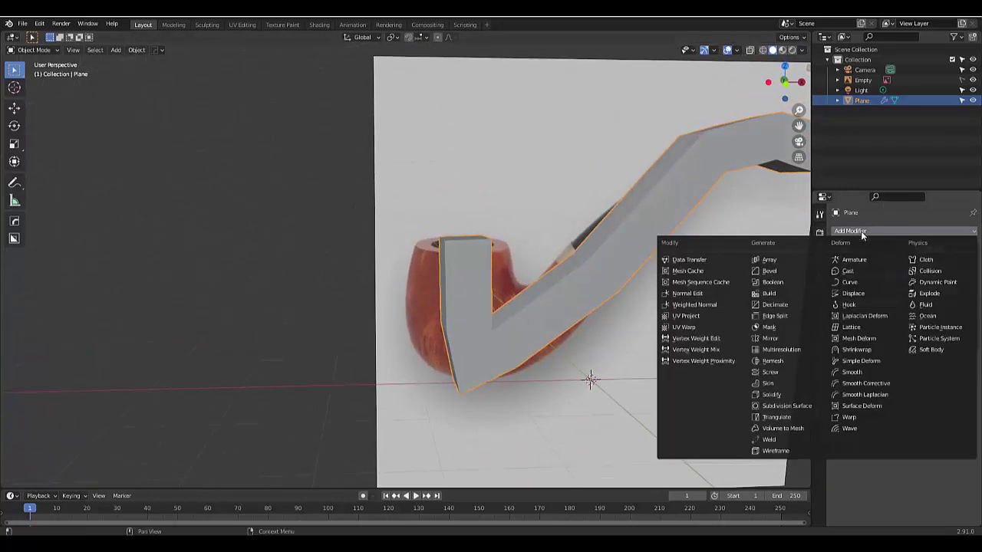
{"action": "left_click", "coordinate": [787, 405]}
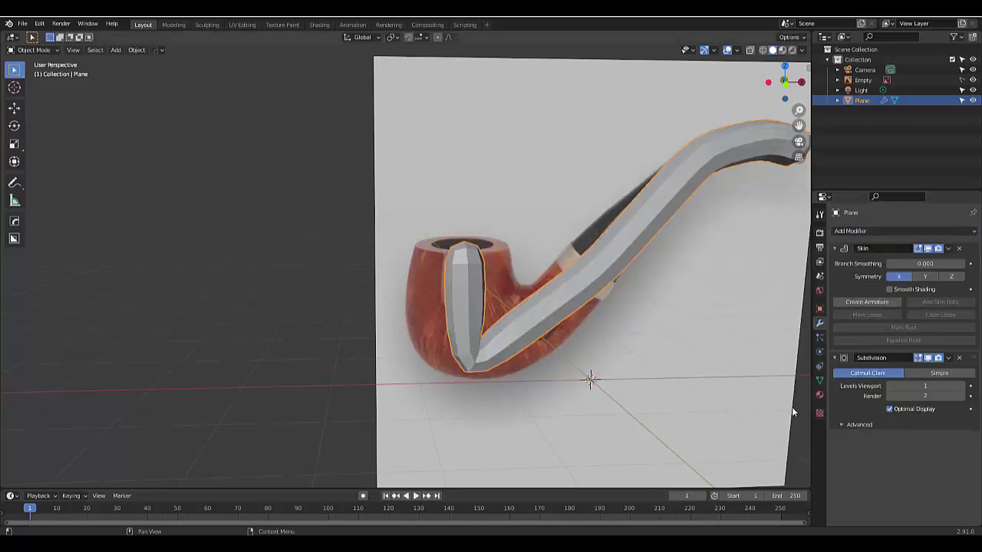
{"action": "left_click", "coordinate": [962, 386]}
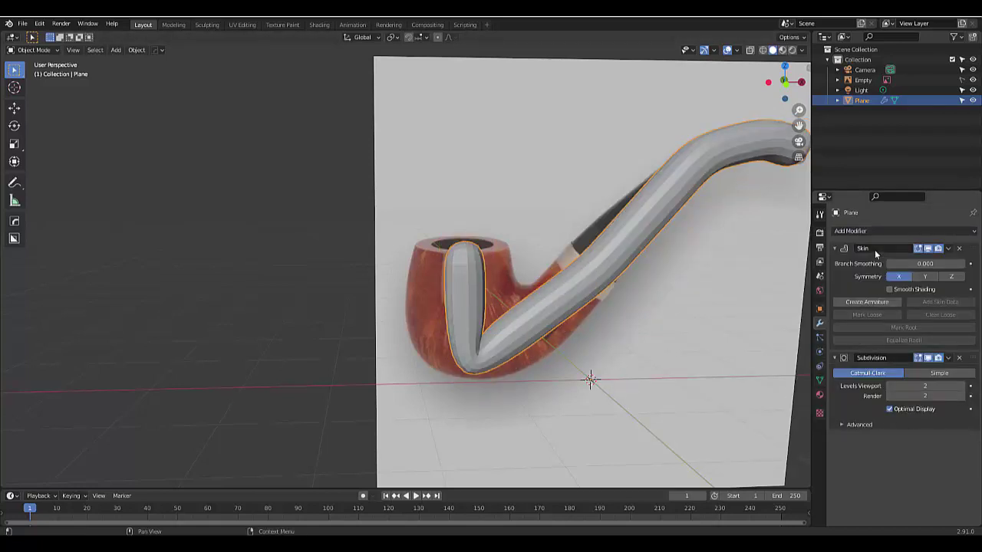
- Enable Smooth Shading on the Skin modifier and apply that modifier to the mesh
{"action": "left_click", "coordinate": [888, 289]}
{"action": "left_click", "coordinate": [834, 358]}
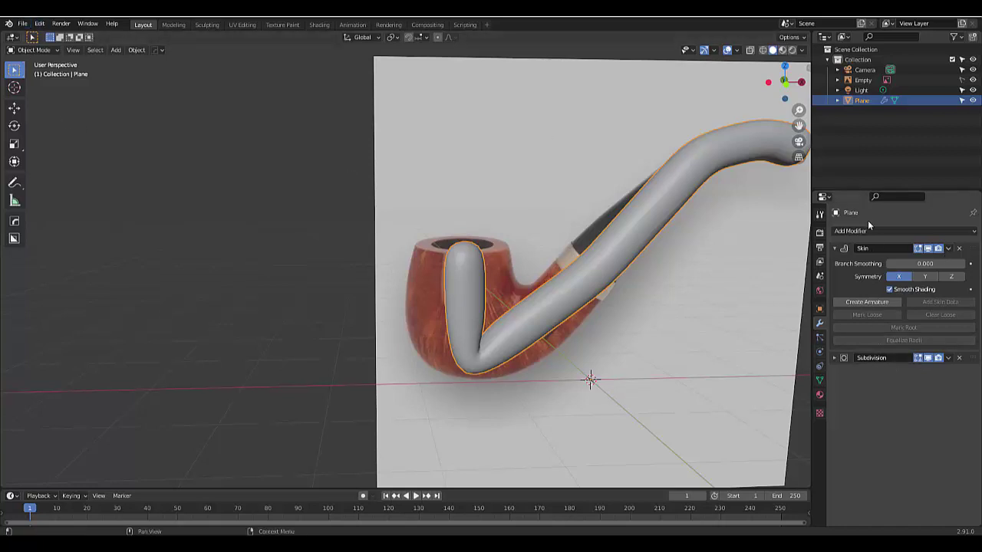
{"action": "left_click", "coordinate": [949, 254]}
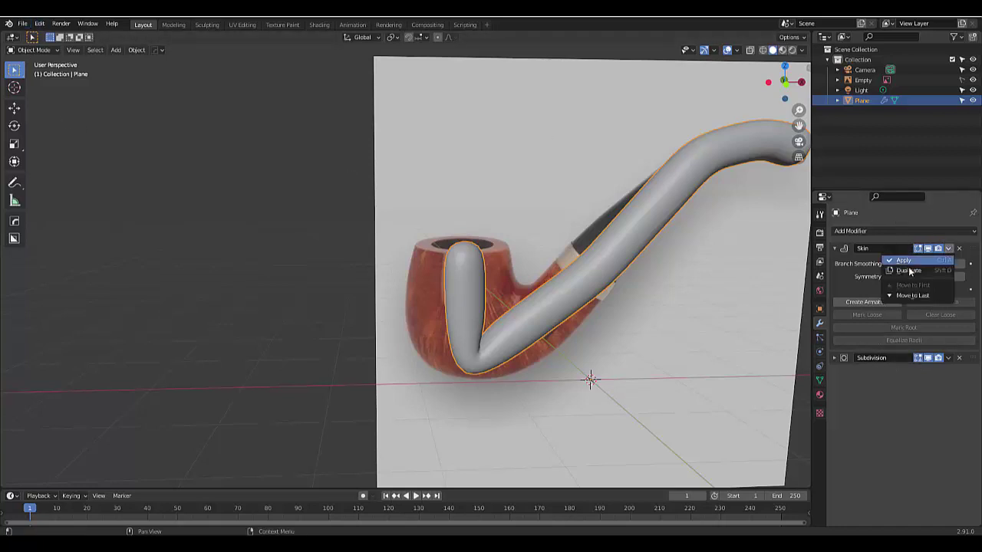
{"action": "left_click", "coordinate": [901, 263]}
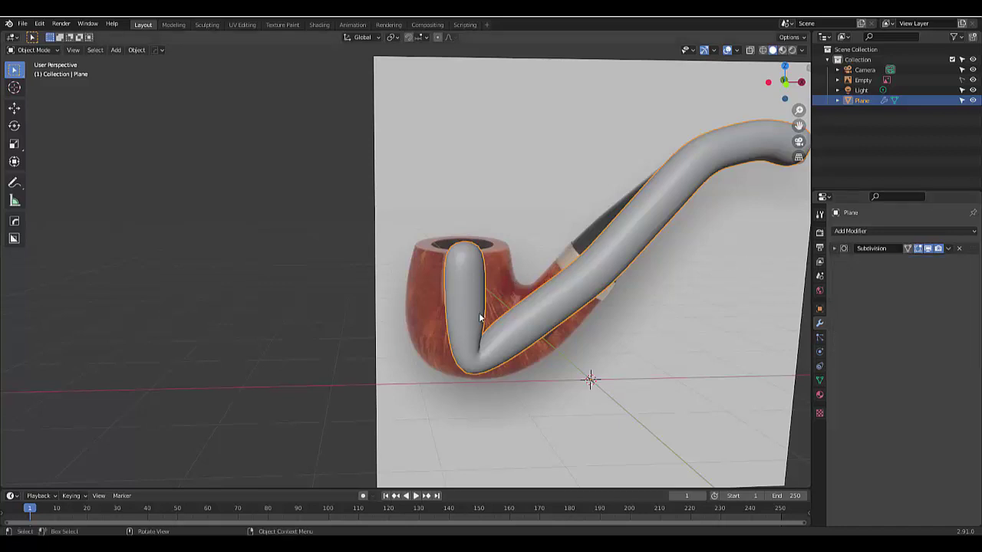
- Enter Edit Mode on the skinned pipe mesh and turn on X-ray so the reference shows through it
{"action": "scroll", "coordinate": [479, 316], "scroll_direction": "down", "scroll_amount": 4}
{"action": "scroll", "coordinate": [379, 274], "scroll_direction": "up", "scroll_amount": 5}
{"action": "scroll", "coordinate": [357, 295], "scroll_direction": "down", "scroll_amount": 4}
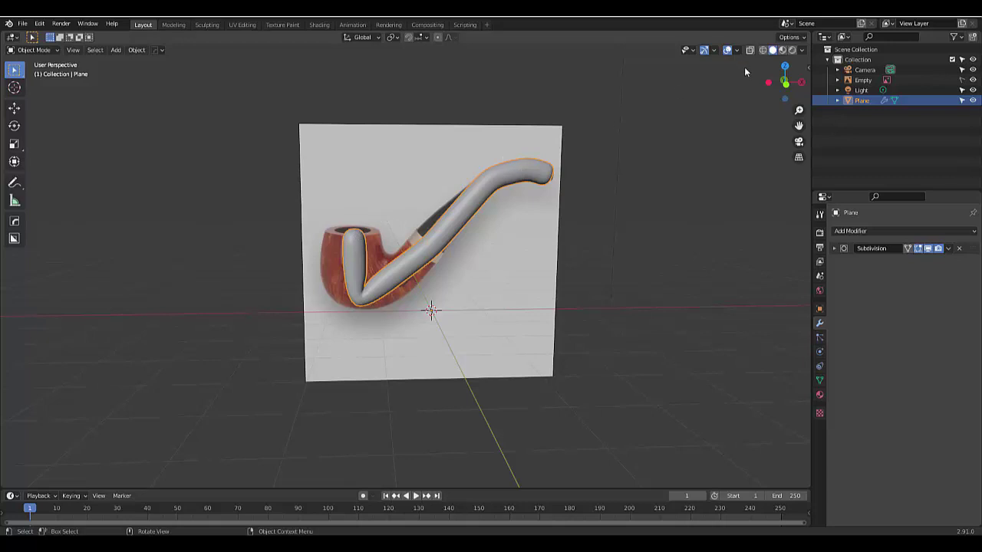
{"action": "key", "text": "Tab"}
{"action": "scroll", "coordinate": [334, 278], "scroll_direction": "up", "scroll_amount": 3}
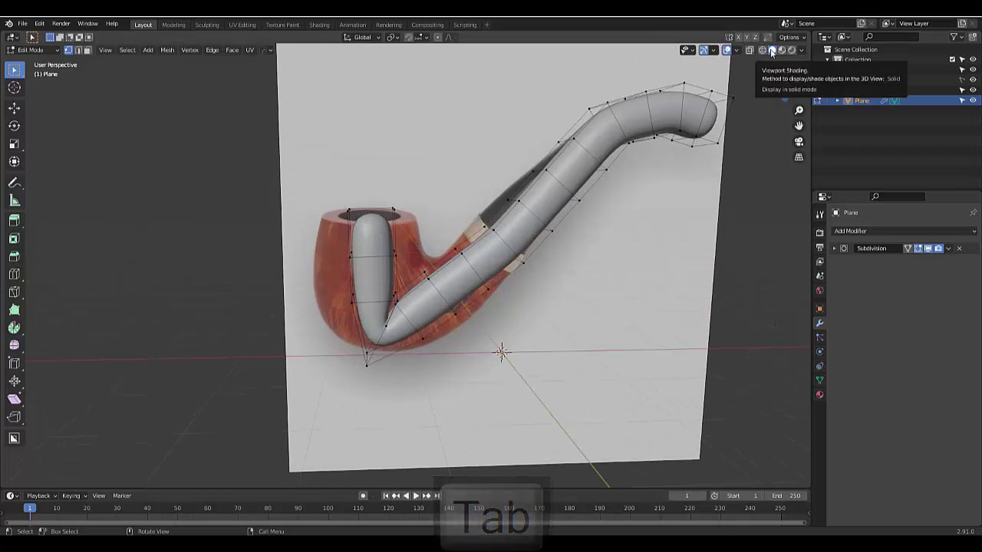
{"action": "left_click", "coordinate": [750, 50]}
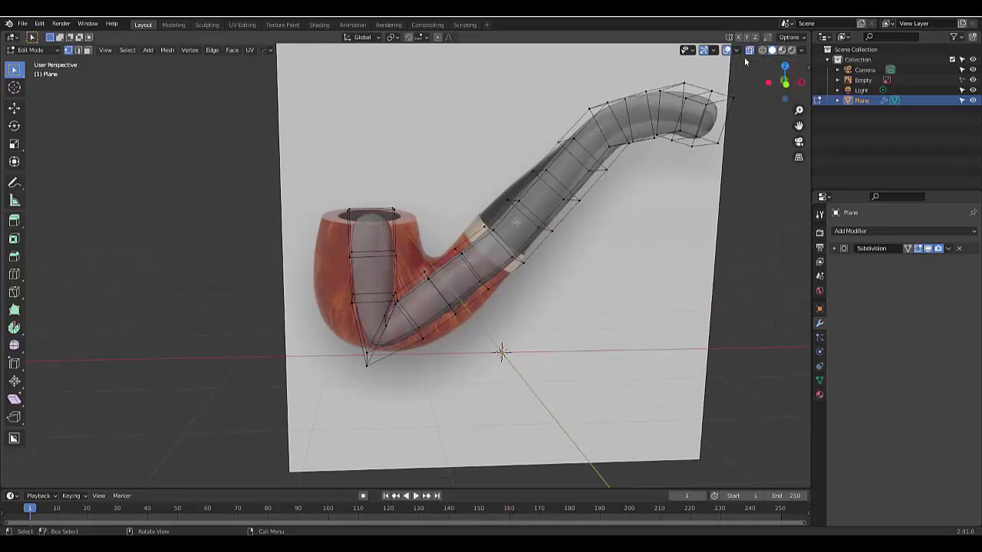
{"action": "scroll", "coordinate": [491, 261], "scroll_direction": "down", "scroll_amount": 3}
{"action": "scroll", "coordinate": [453, 262], "scroll_direction": "up", "scroll_amount": 4}
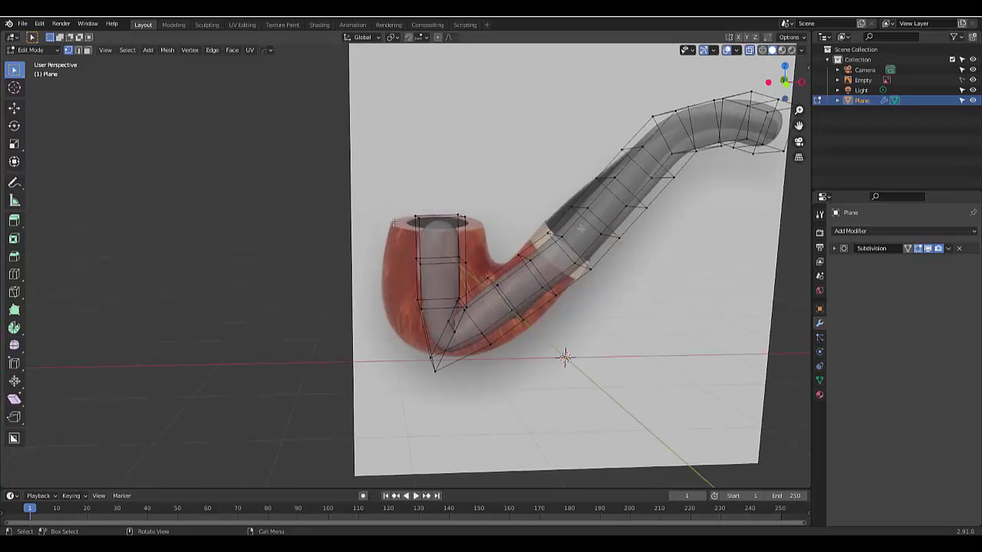
- Select the horizontal edge loops of the bowl section one after another, from the rim downwards
{"action": "left_click", "coordinate": [443, 219], "text": "alt"}
{"action": "left_click", "coordinate": [439, 264], "text": "alt"}
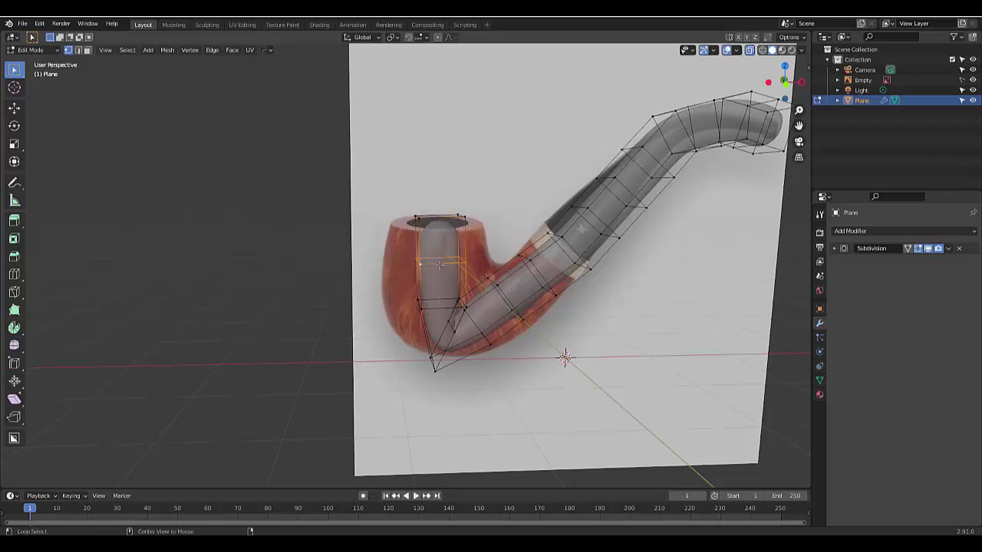
{"action": "left_click", "coordinate": [438, 307], "text": "alt"}
{"action": "scroll", "coordinate": [450, 325], "scroll_direction": "up", "scroll_amount": 2}
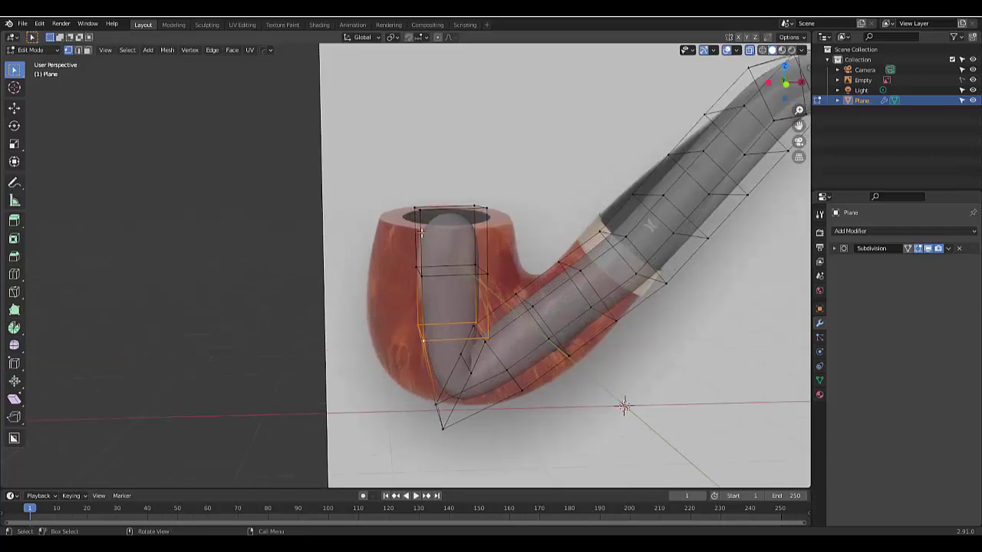
{"action": "middle_click_drag", "start_coordinate": [451, 325], "coordinate": [444, 230]}
{"action": "scroll", "coordinate": [445, 230], "scroll_direction": "down", "scroll_amount": 3}
{"action": "scroll", "coordinate": [441, 187], "scroll_direction": "up", "scroll_amount": 1}
{"action": "scroll", "coordinate": [441, 187], "scroll_direction": "up", "scroll_amount": 1}
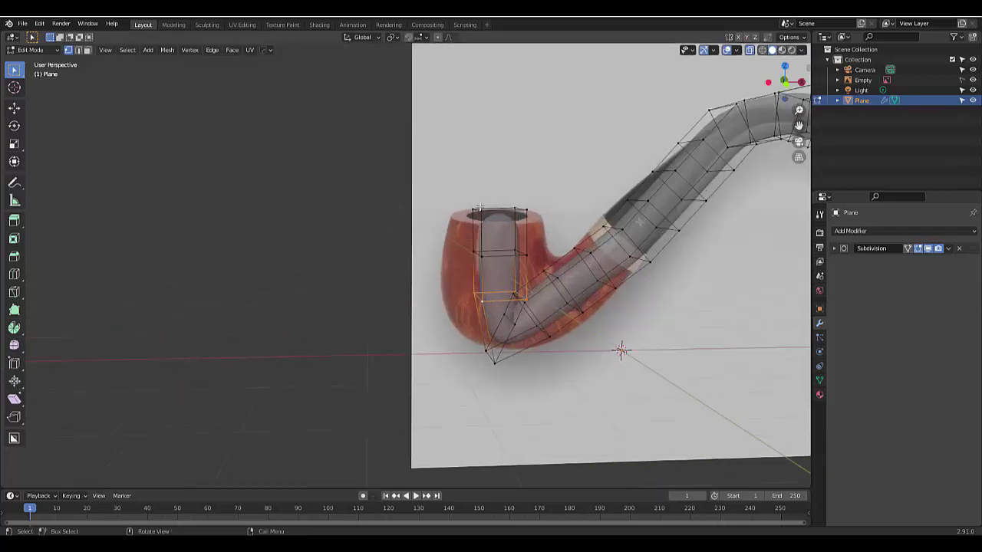
- Select the end face at the top of the bowl and scale it up in front view to the outer width of the rim
{"action": "left_click", "coordinate": [541, 220], "text": "alt"}
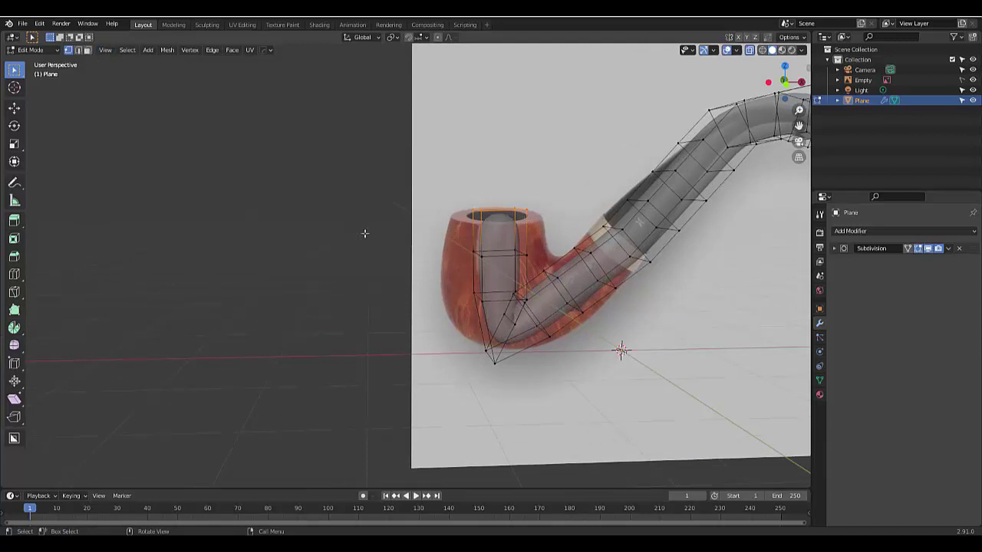
{"action": "key", "text": "3"}
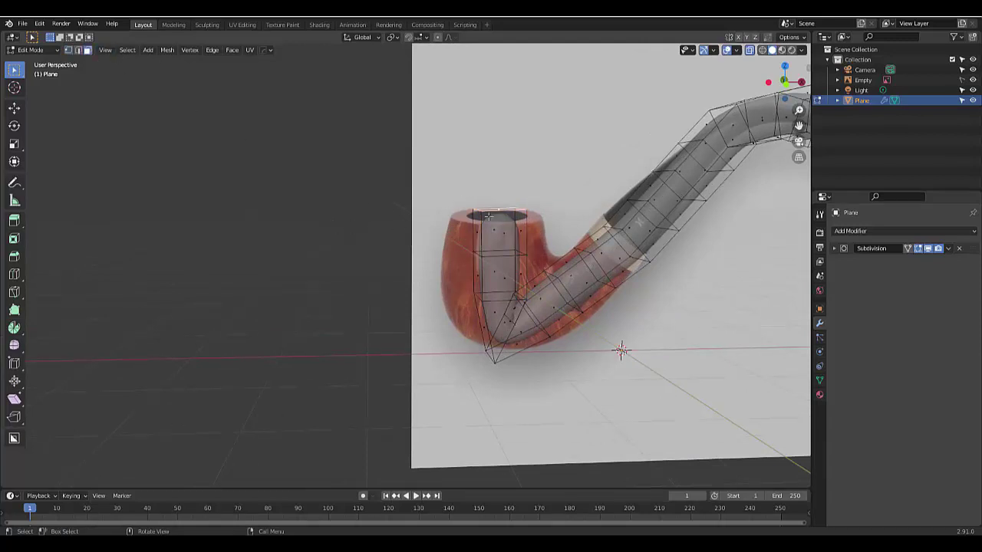
{"action": "scroll", "coordinate": [632, 170], "scroll_direction": "up", "scroll_amount": 2}
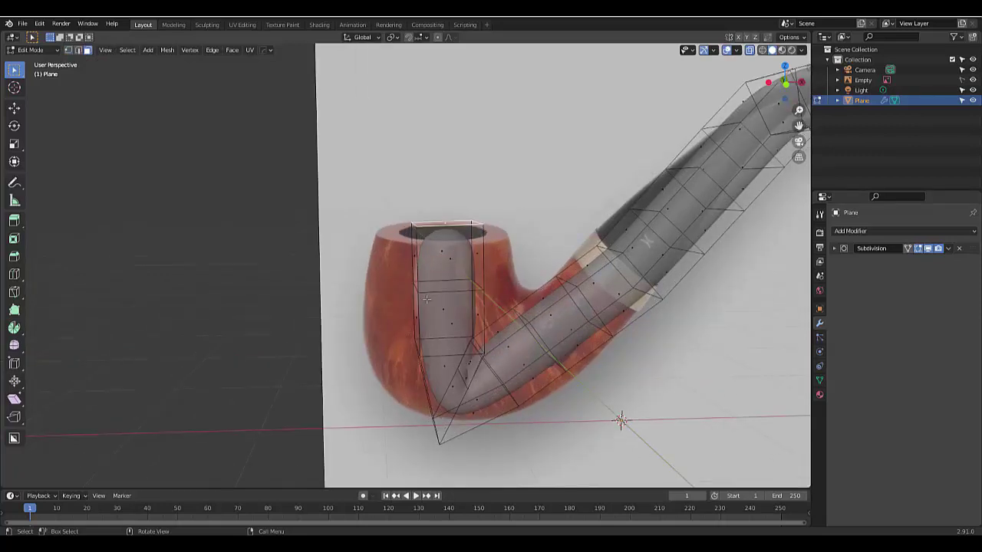
{"action": "key", "text": "KP_3"}
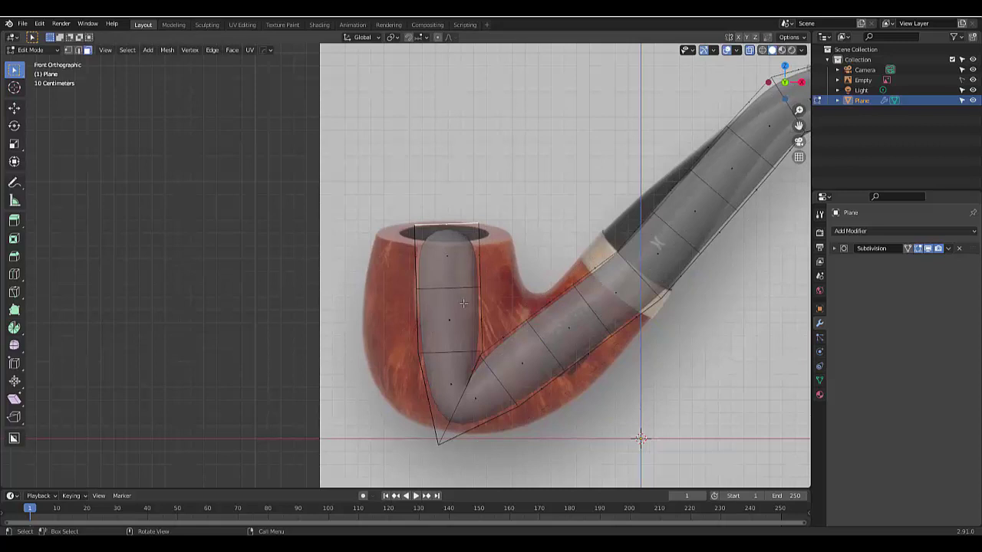
{"action": "scroll", "coordinate": [463, 303], "scroll_direction": "up", "scroll_amount": 2}
{"action": "key", "text": "s"}
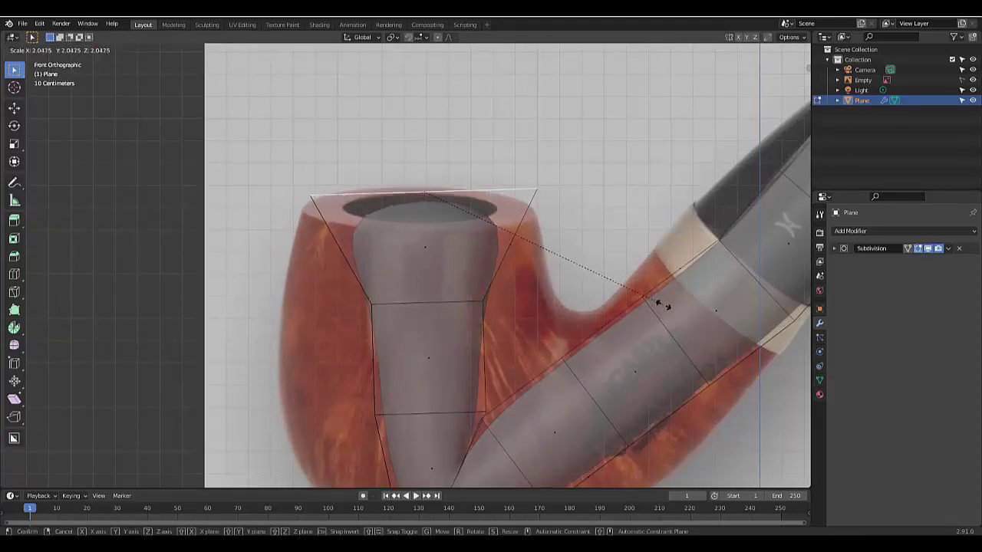
{"action": "left_click", "coordinate": [675, 309]}
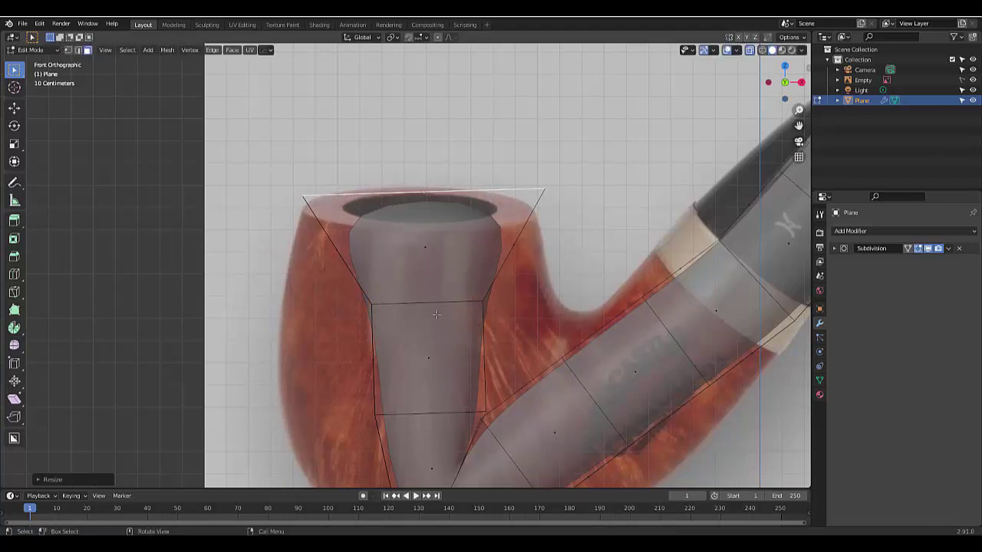
- Switch to edge selection and scale up the first edge loop below the rim to the bowl's outer width
{"action": "key", "text": "a"}
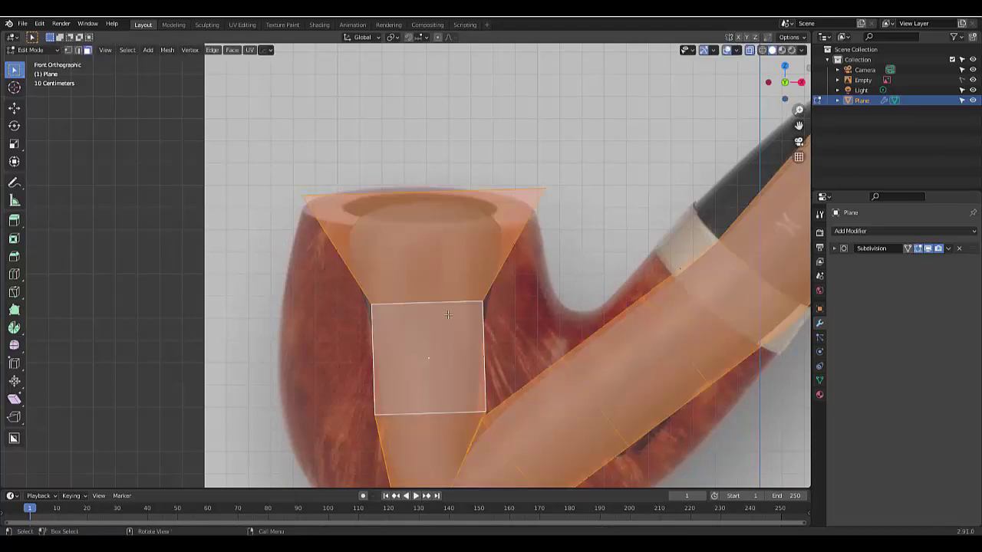
{"action": "key", "text": "alt+a"}
{"action": "key", "text": "ctrl+z"}
{"action": "left_click", "coordinate": [78, 51]}
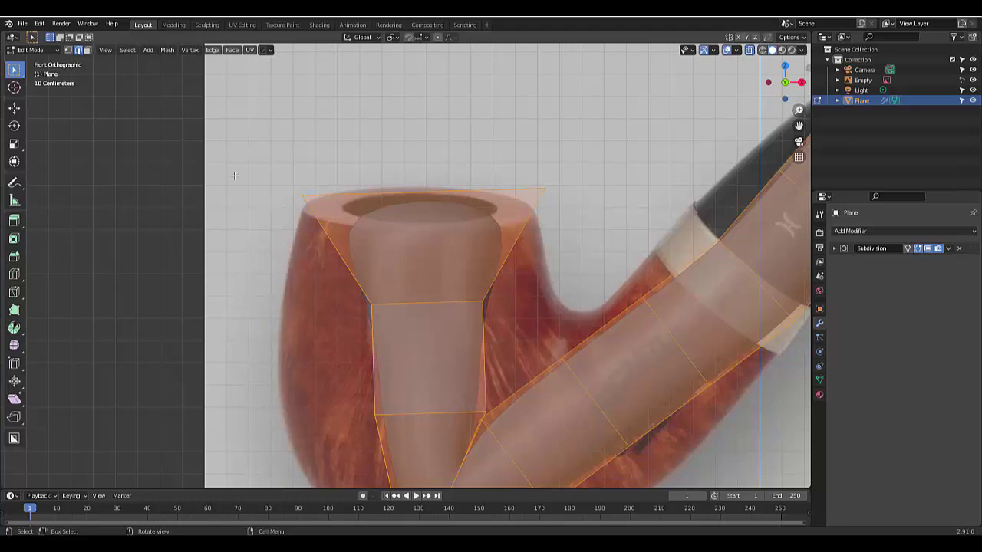
{"action": "key", "text": "alt+a"}
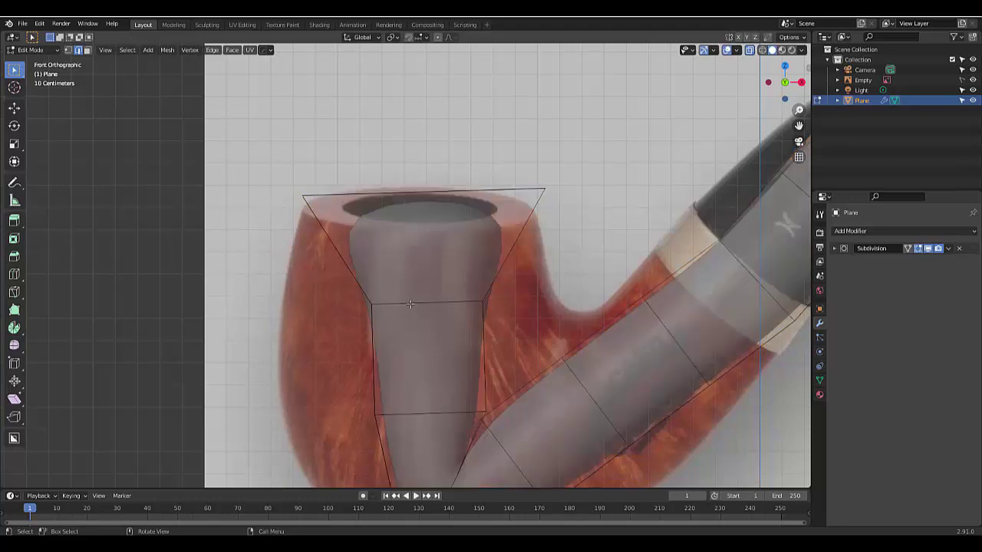
{"action": "left_click", "coordinate": [412, 305], "text": "alt"}
{"action": "middle_click_drag", "start_coordinate": [438, 322], "coordinate": [395, 323]}
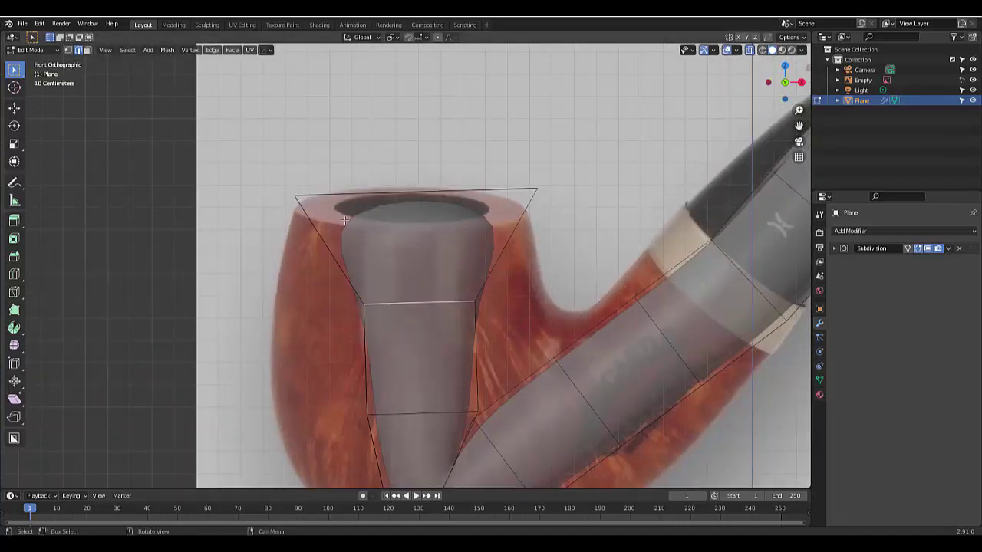
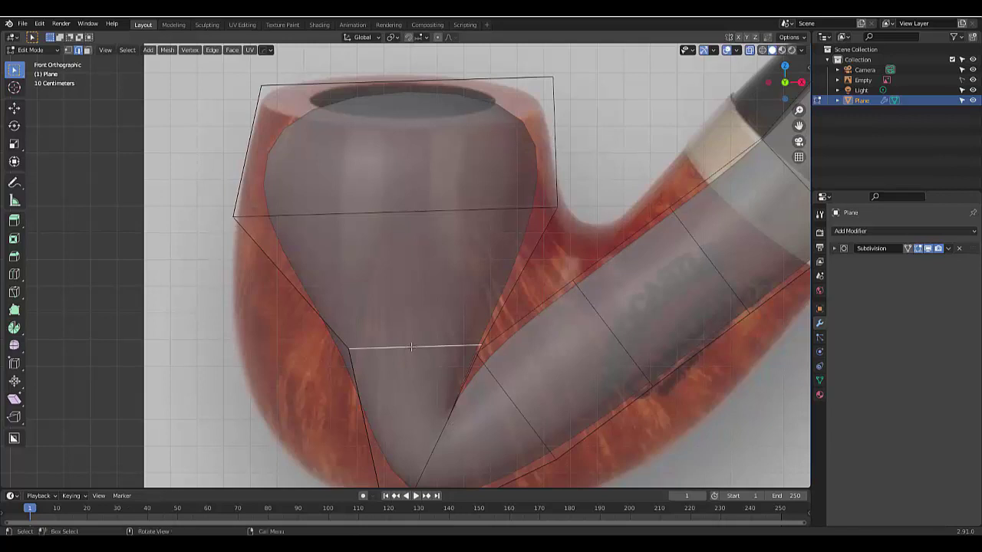
- Raise the lower bowl edge loop along the Z axis and rotate it so its stem-facing end tilts upwards
{"action": "key", "text": "g"}
{"action": "key", "text": "z"}
{"action": "left_click", "coordinate": [423, 329]}
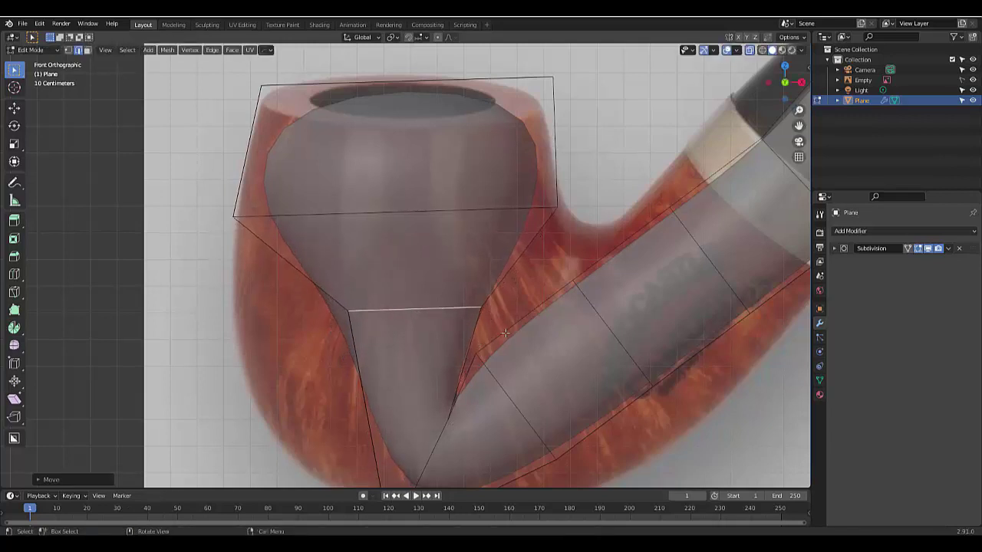
{"action": "key", "text": "r"}
{"action": "left_click", "coordinate": [512, 300]}
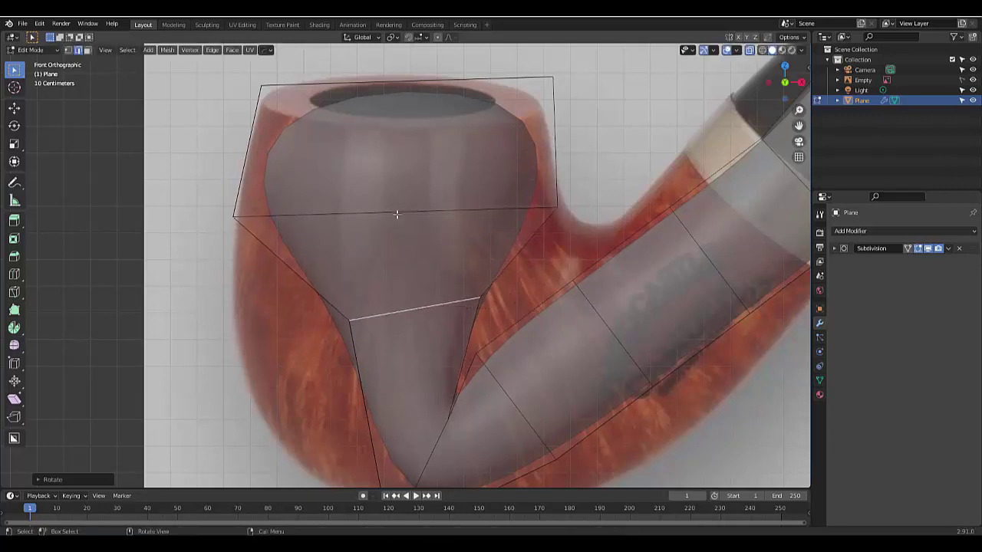
- Select the upper bowl edge loop below the rim and rotate it slightly so its stem-facing end sits higher
{"action": "left_click", "coordinate": [398, 213], "text": "alt"}
{"action": "key", "text": "r"}
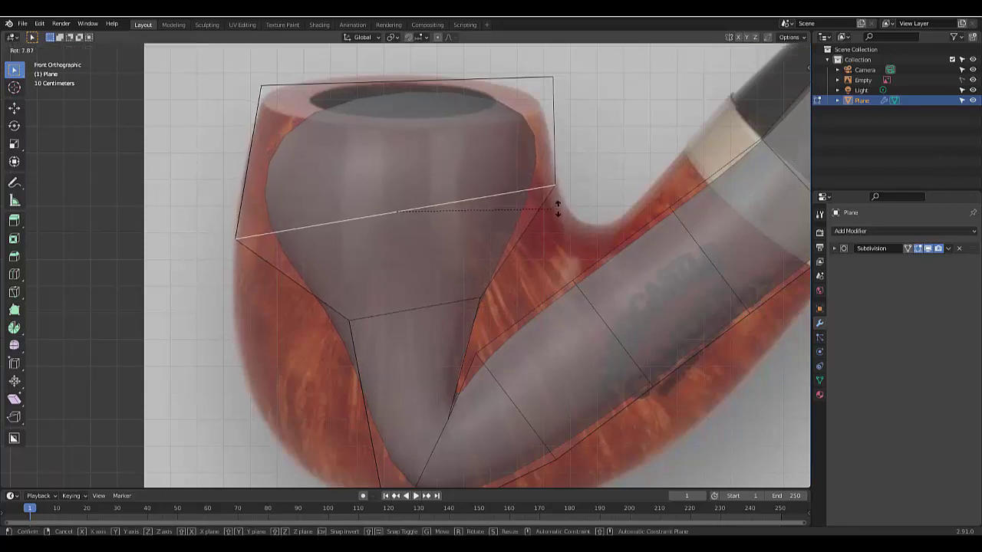
{"action": "left_click", "coordinate": [554, 218]}
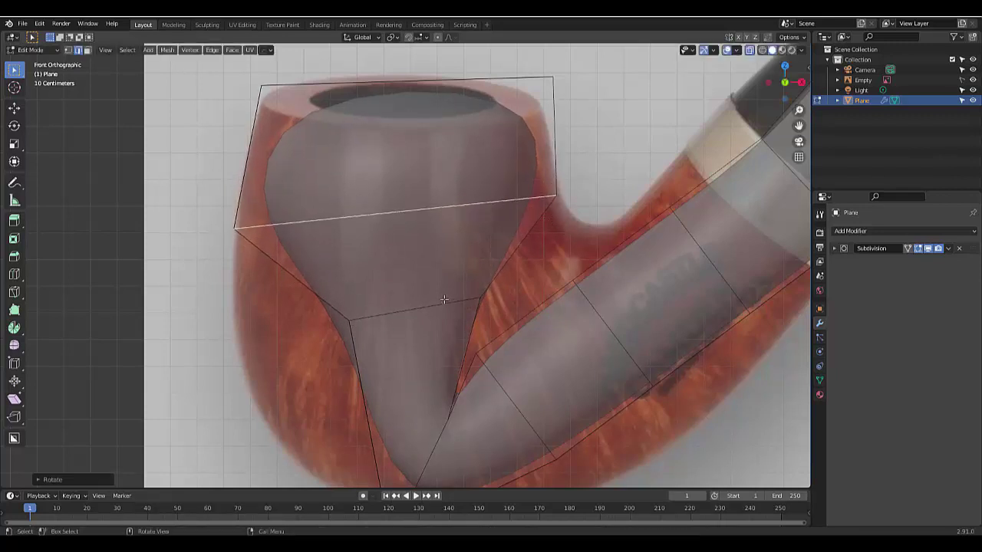
- Rotate the lower bowl edge loop about 6 degrees further and scale it up about 3.2 times to fill the bowl outline
{"action": "left_click", "coordinate": [444, 301], "text": "alt"}
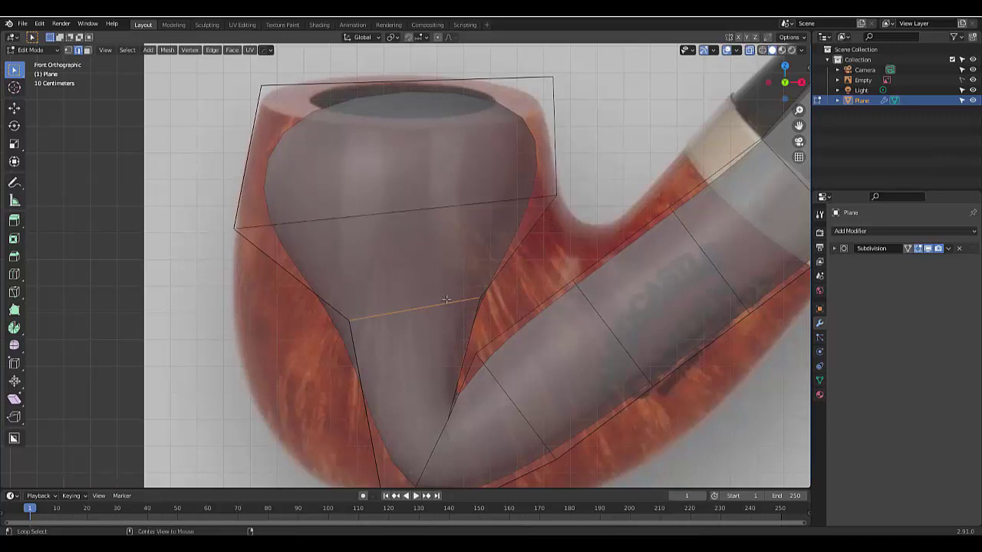
{"action": "key", "text": "r"}
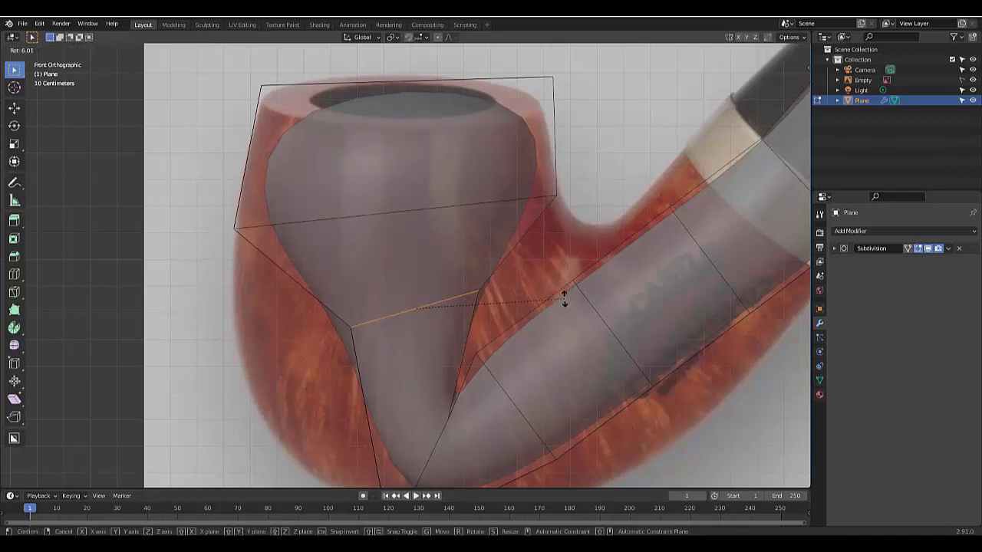
{"action": "left_click", "coordinate": [566, 300]}
{"action": "key", "text": "s"}
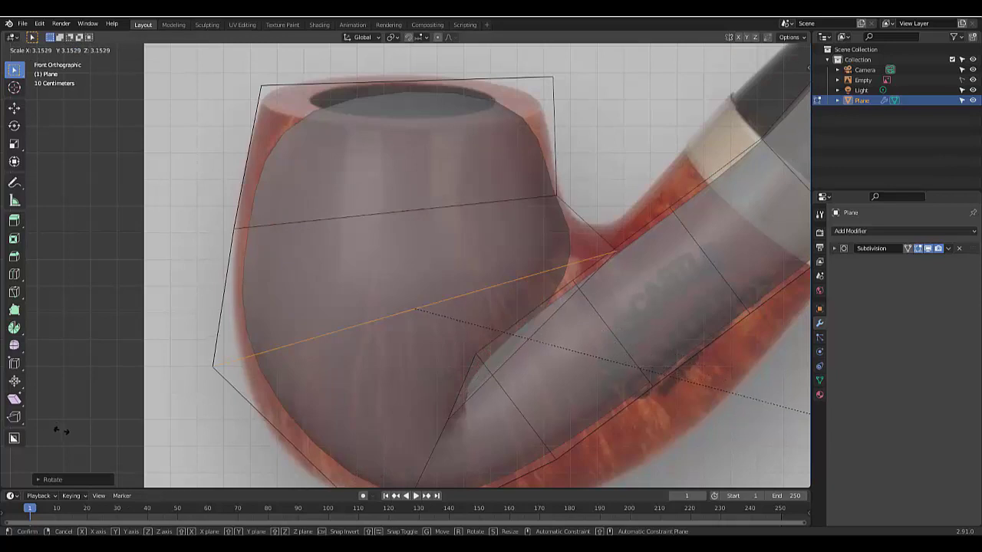
{"action": "left_click", "coordinate": [69, 440]}
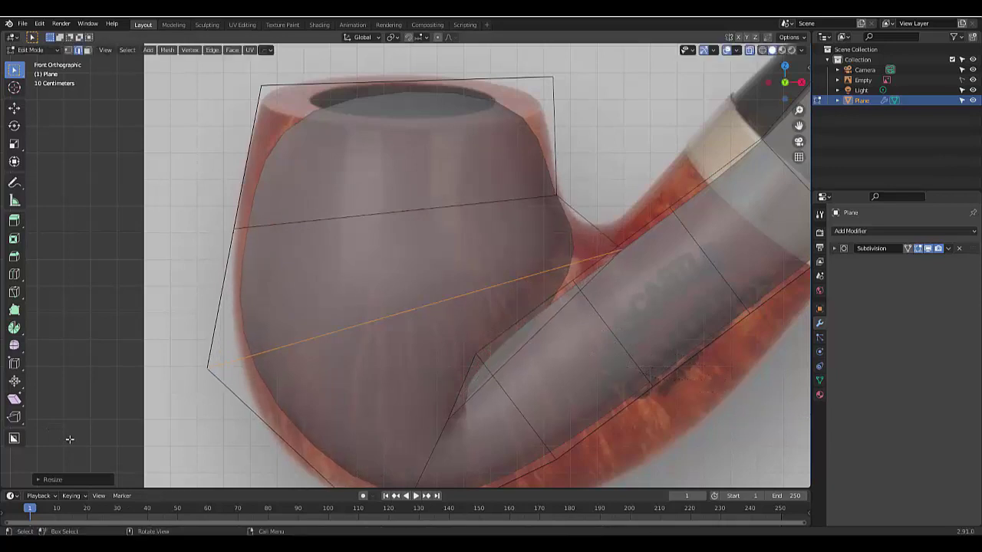
- Clear the selection and move the shank's edge loops up along the stem so they gather around the cream band
{"action": "scroll", "coordinate": [217, 339], "scroll_direction": "down", "scroll_amount": 4}
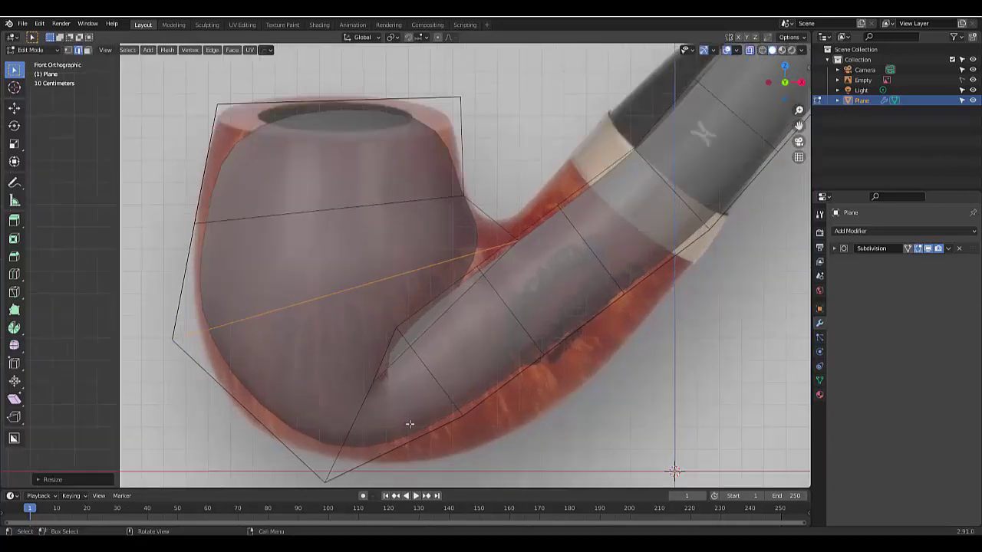
{"action": "scroll", "coordinate": [515, 380], "scroll_direction": "down", "scroll_amount": 3}
{"action": "scroll", "coordinate": [733, 218], "scroll_direction": "up", "scroll_amount": 2}
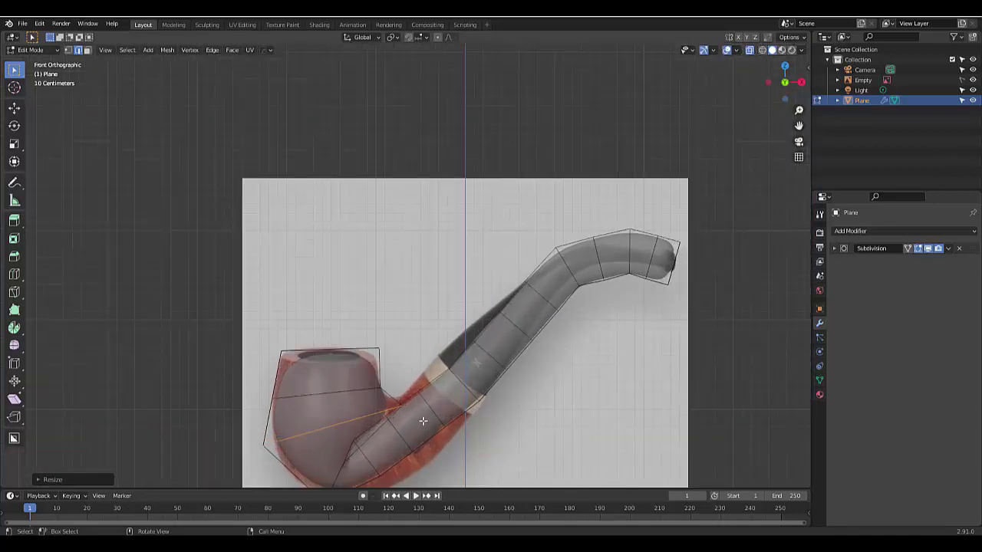
{"action": "scroll", "coordinate": [598, 316], "scroll_direction": "down", "scroll_amount": 1}
{"action": "scroll", "coordinate": [520, 294], "scroll_direction": "up", "scroll_amount": 2}
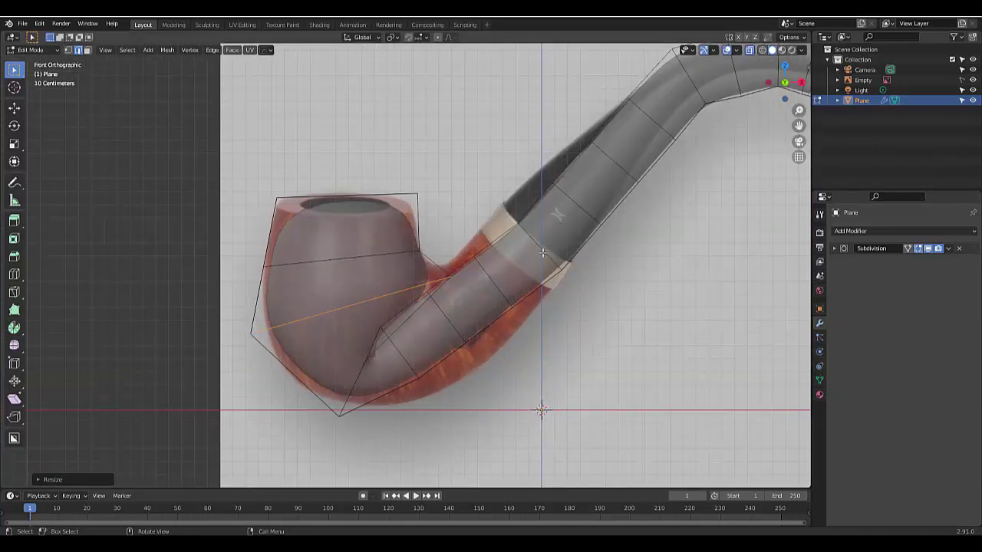
{"action": "key", "text": "alt+a"}
{"action": "mouse_move", "coordinate": [543, 253]}
{"action": "left_mouse_down"}
{"action": "mouse_move", "coordinate": [461, 322]}
{"action": "mouse_move", "coordinate": [537, 260]}
{"action": "left_mouse_up"}
{"action": "left_click", "coordinate": [498, 288]}
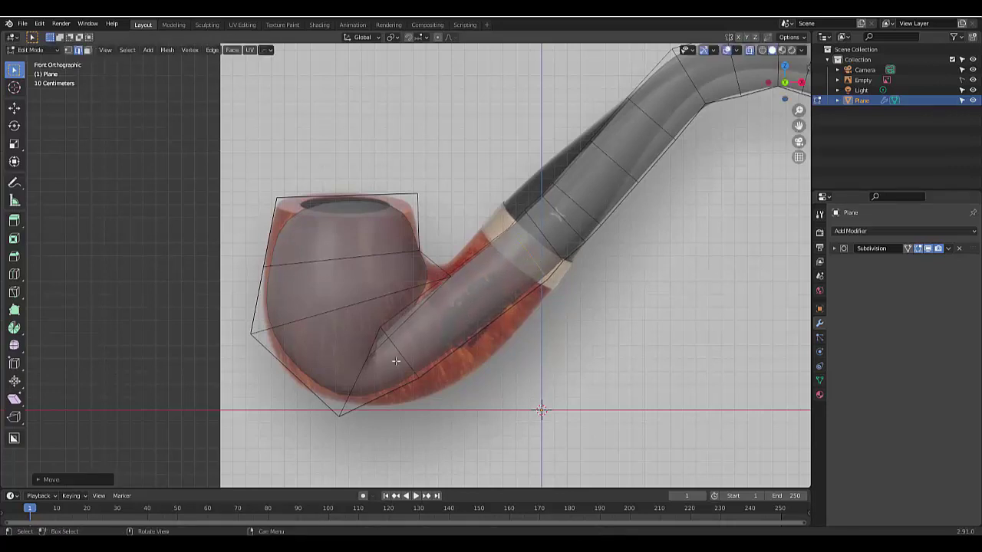
{"action": "left_click", "coordinate": [406, 355]}
{"action": "left_click_drag", "start_coordinate": [407, 352], "coordinate": [461, 315]}
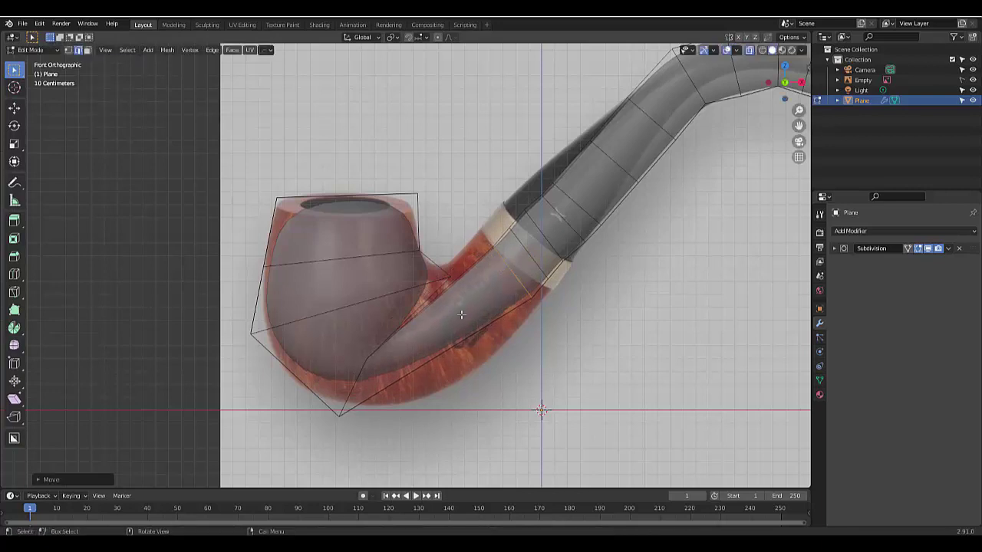
- Move the edge loop at the bottom of the bowl to the shank junction and rotate it until it stands vertical
{"action": "left_click", "coordinate": [357, 381]}
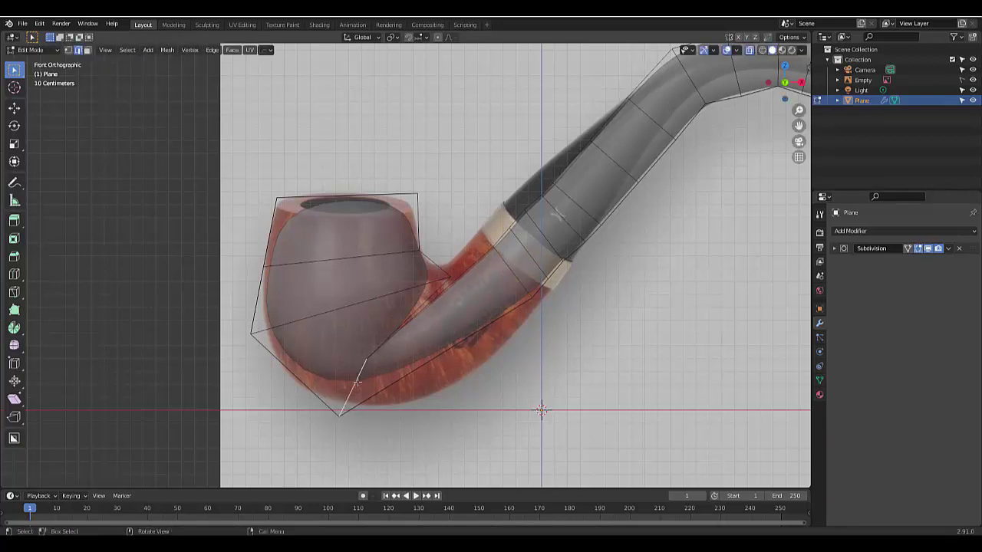
{"action": "left_click_drag", "start_coordinate": [356, 381], "coordinate": [433, 357]}
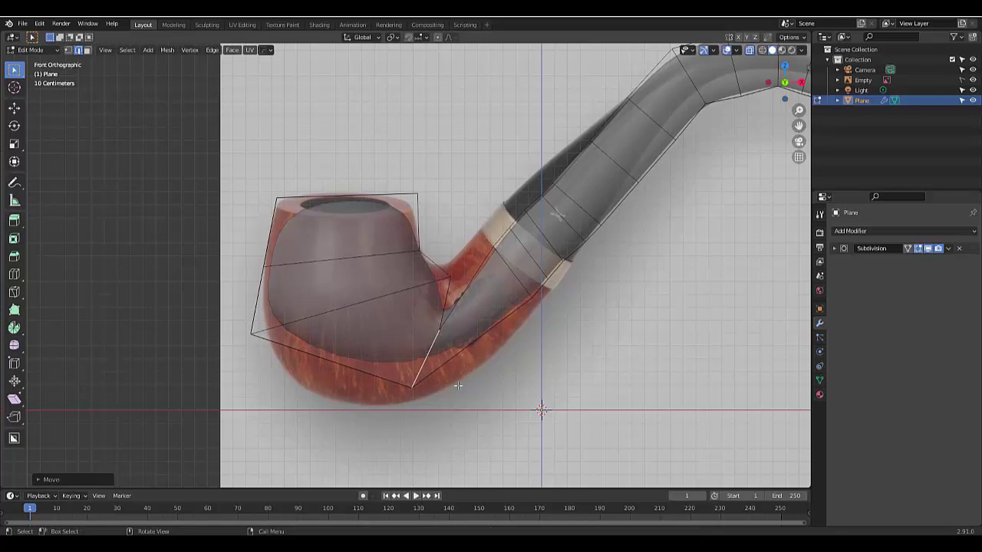
{"action": "key", "text": "r"}
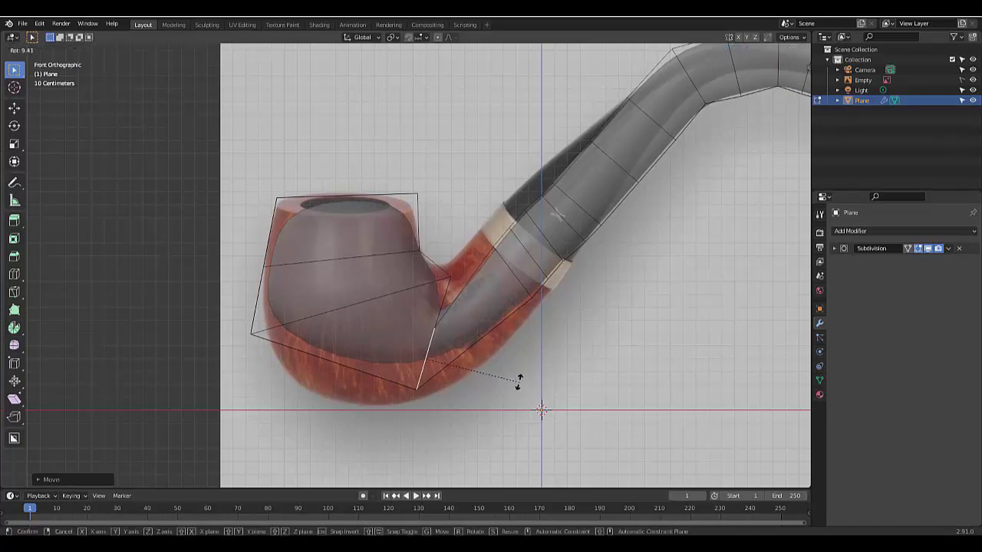
{"action": "left_click", "coordinate": [514, 380]}
{"action": "key", "text": "g"}
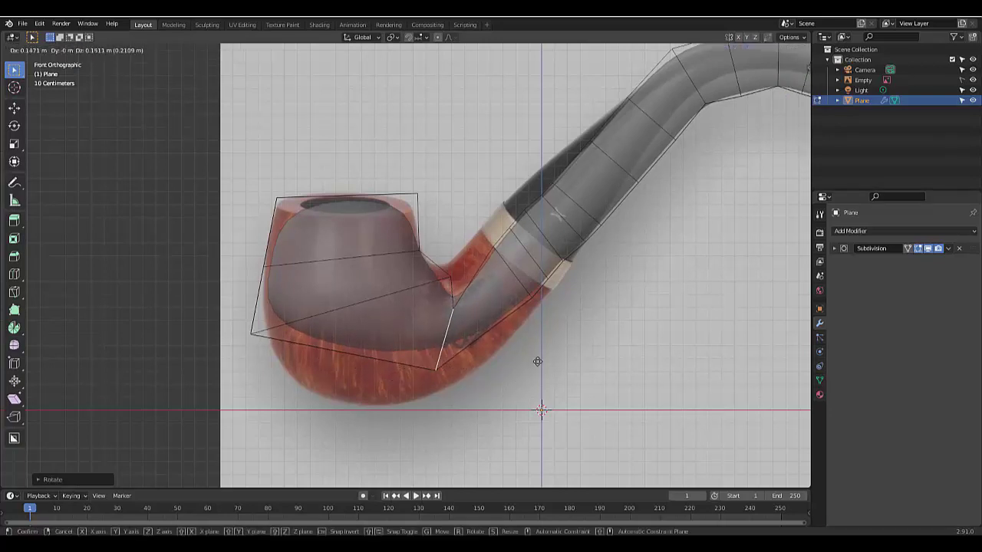
{"action": "left_click", "coordinate": [537, 365]}
{"action": "key", "text": "r"}
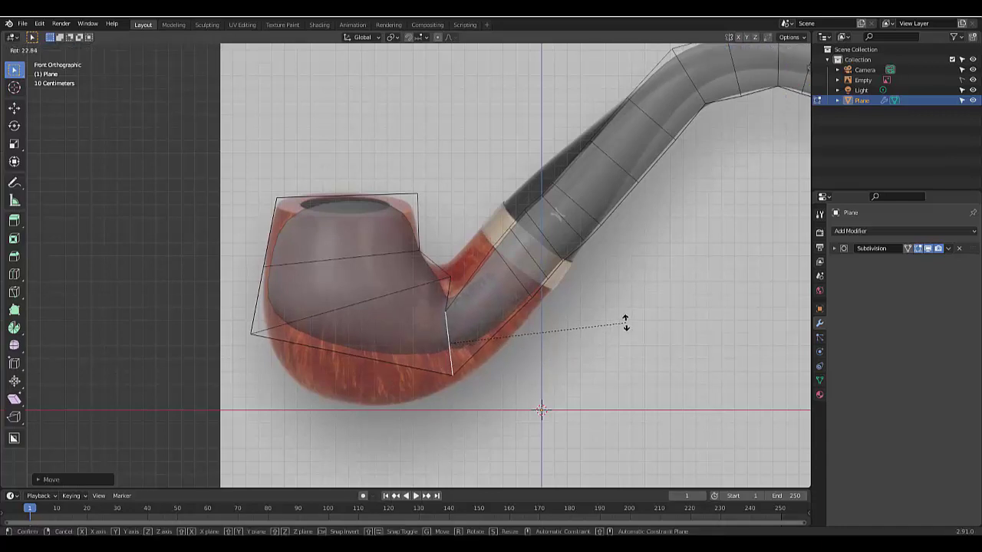
{"action": "left_click", "coordinate": [597, 342]}
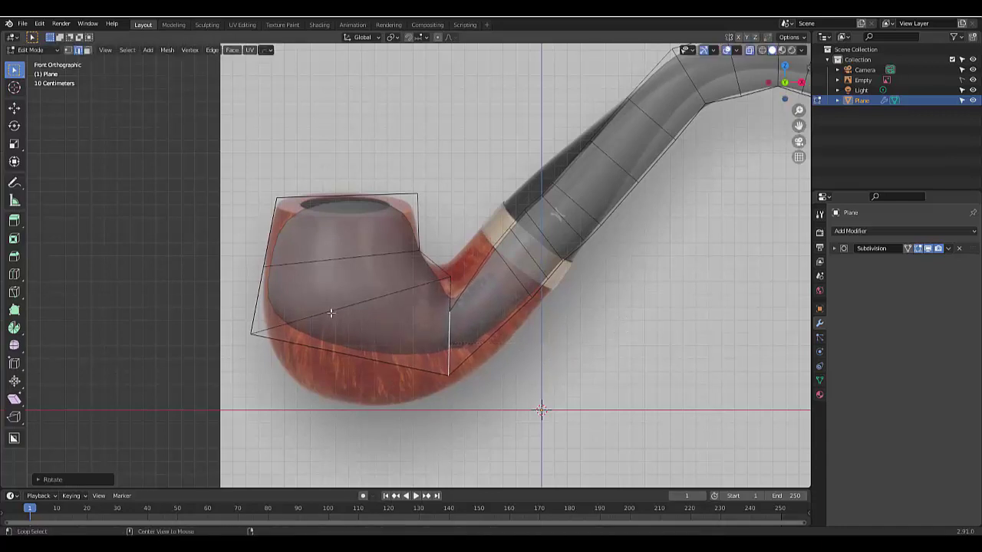
- Move and rotate the lower bowl edge loop to run diagonally from the bowl's outer bottom corner to the inner bend
{"action": "left_click", "coordinate": [346, 308]}
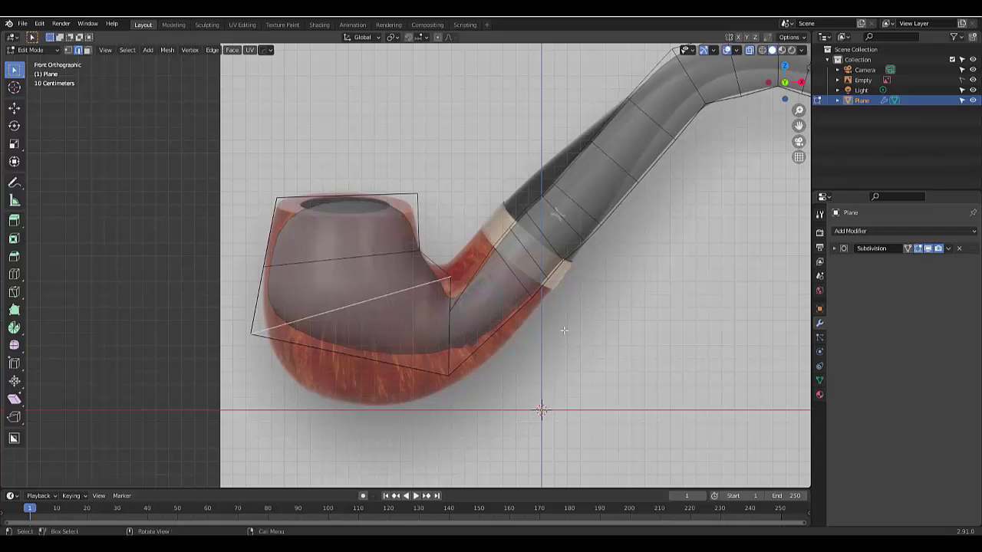
{"action": "scroll", "coordinate": [346, 308], "scroll_direction": "down", "scroll_amount": 4}
{"action": "scroll", "coordinate": [509, 303], "scroll_direction": "up", "scroll_amount": 4}
{"action": "key", "text": "g"}
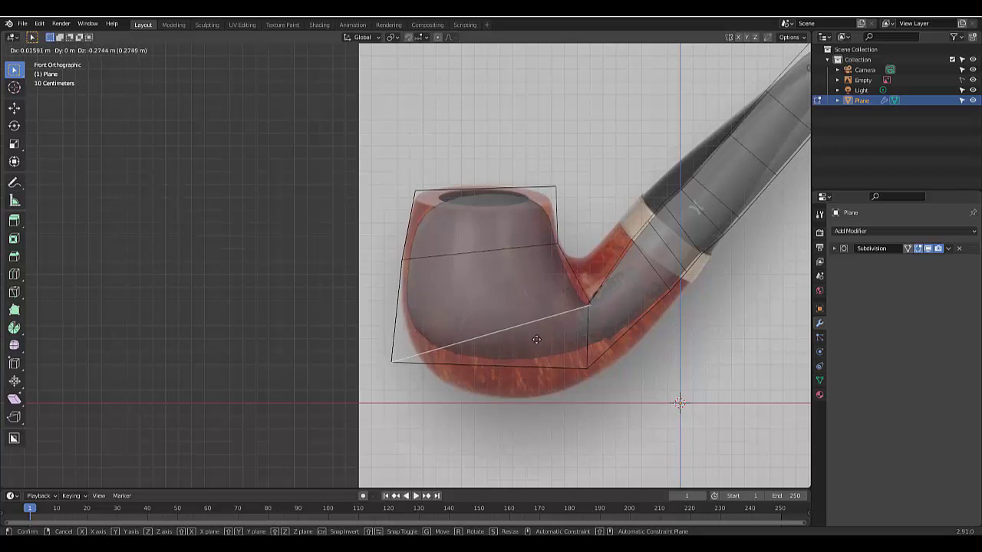
{"action": "left_click", "coordinate": [538, 331]}
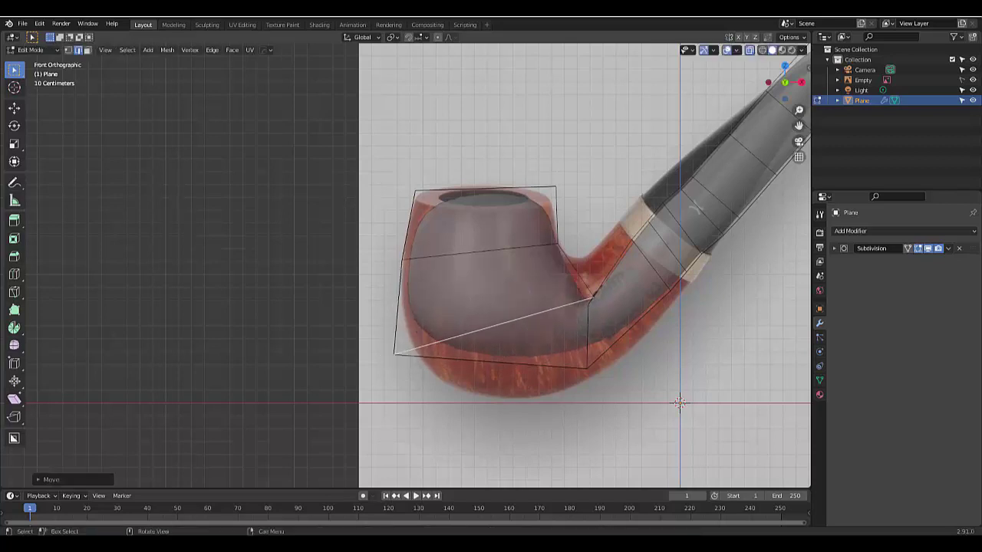
{"action": "key", "text": "r"}
{"action": "left_click", "coordinate": [611, 284]}
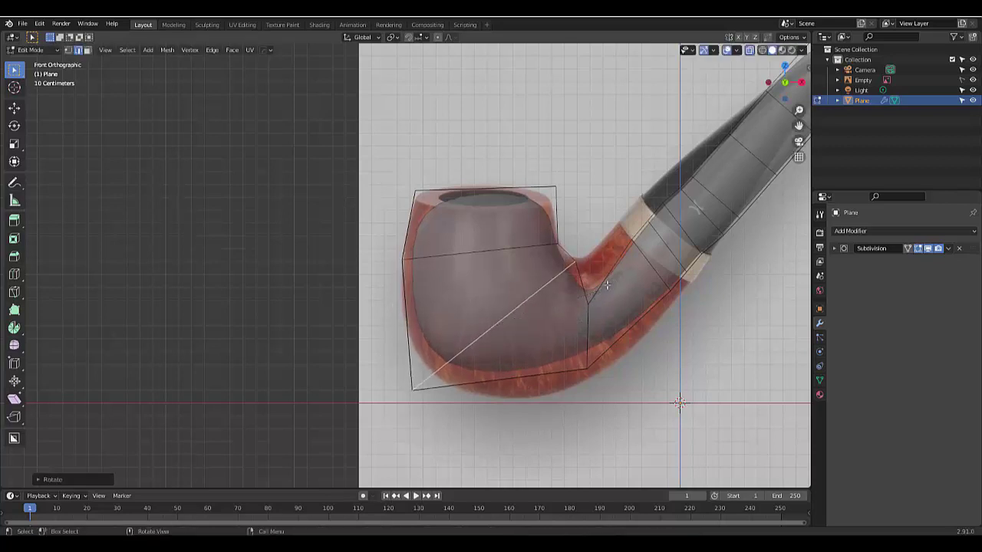
{"action": "key", "text": "g"}
{"action": "left_click", "coordinate": [598, 304]}
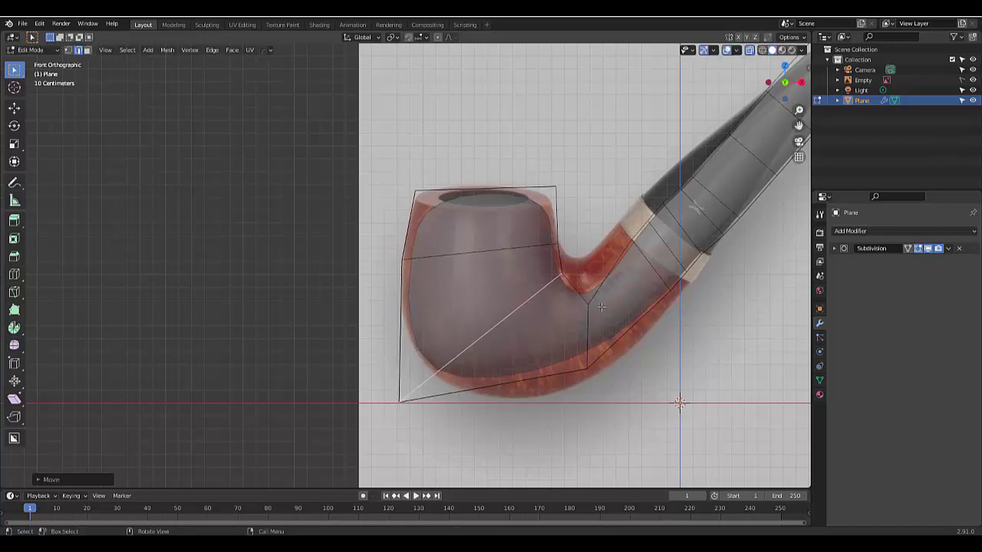
- Scale the vertical edge loop at the shank junction about 2.2 times to match the shank's height in the reference
{"action": "left_click", "coordinate": [587, 331]}
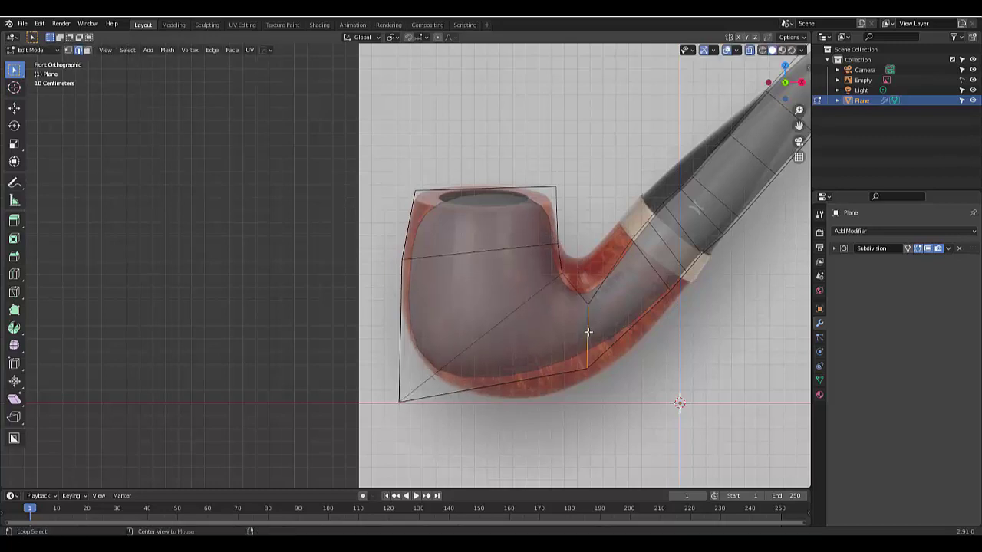
{"action": "key", "text": "s"}
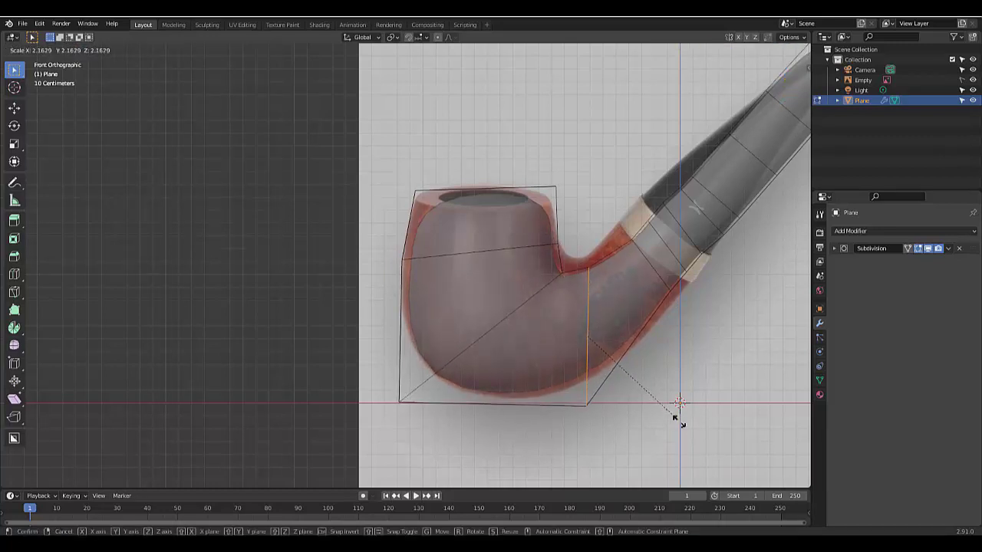
{"action": "left_click", "coordinate": [689, 429]}
- Scale the upper bowl edge loop below the rim by about 1.15 to fill the bowl's outline
{"action": "scroll", "coordinate": [463, 225], "scroll_direction": "up", "scroll_amount": 2}
{"action": "left_click", "coordinate": [516, 275]}
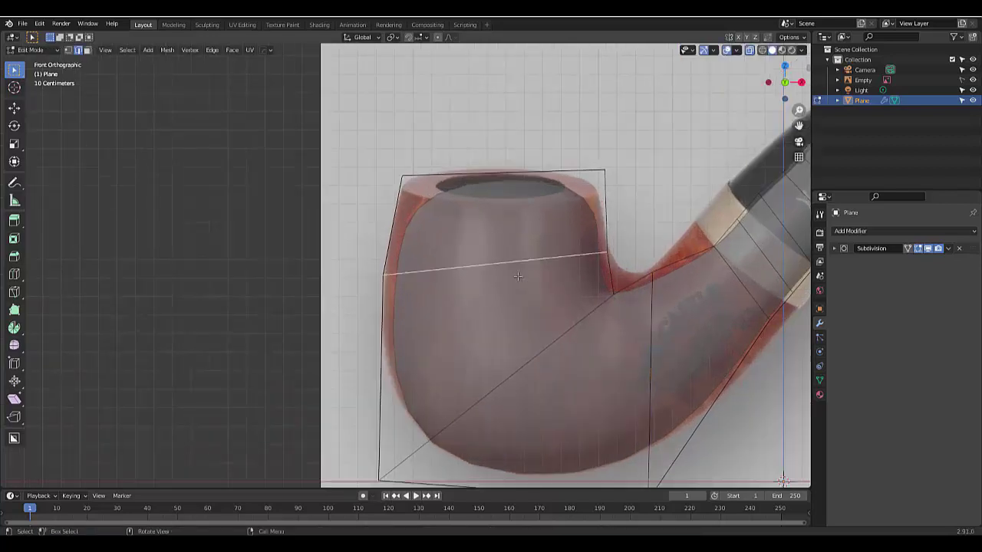
{"action": "key", "text": "s"}
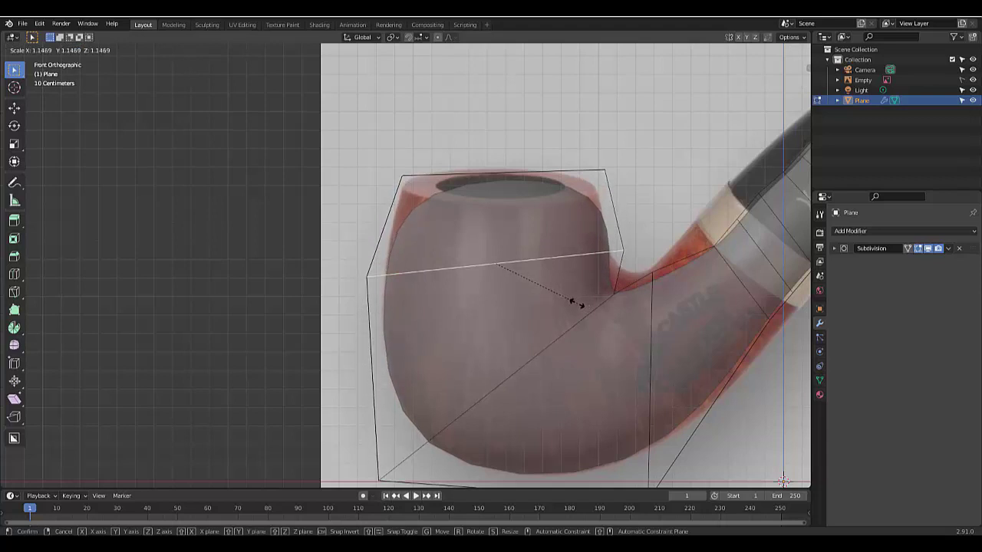
{"action": "left_click", "coordinate": [576, 303]}
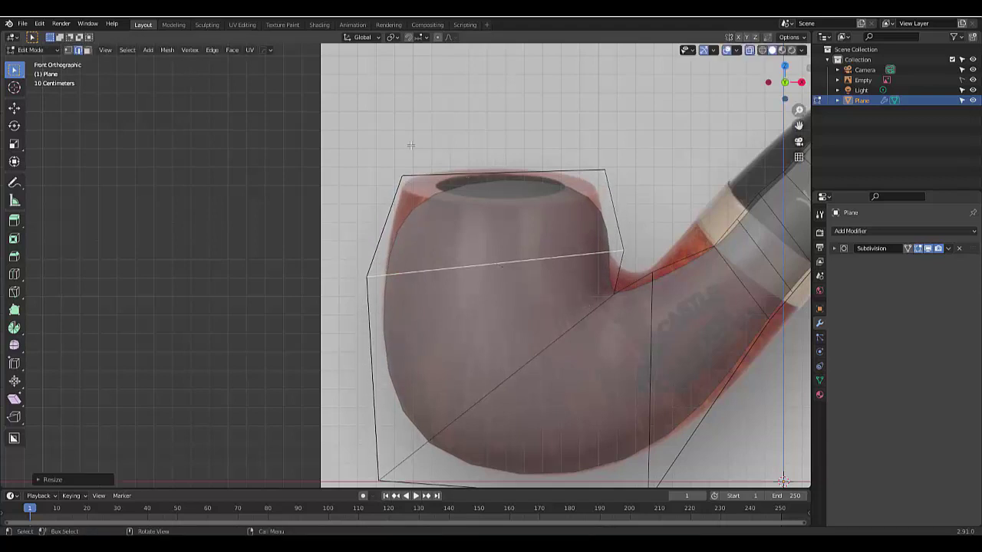
- Select the bowl's top face and scale it up slightly to match the rim's width in the front-view reference
{"action": "left_click", "coordinate": [88, 50]}
{"action": "scroll", "coordinate": [455, 259], "scroll_direction": "down", "scroll_amount": 1}
{"action": "middle_click_drag", "start_coordinate": [455, 259], "coordinate": [433, 192]}
{"action": "left_click", "coordinate": [473, 179]}
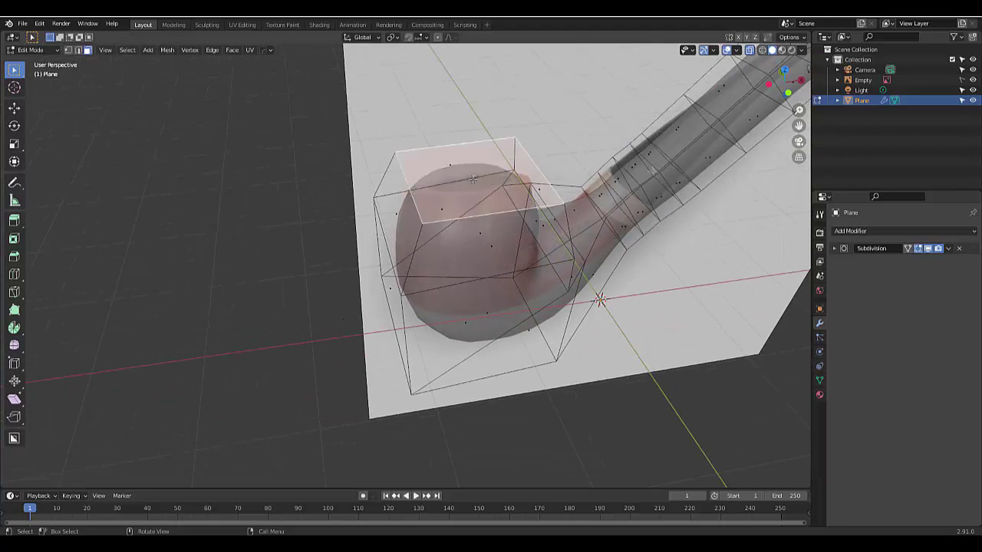
{"action": "key", "text": "KP_1"}
{"action": "key", "text": "KP_Decimal"}
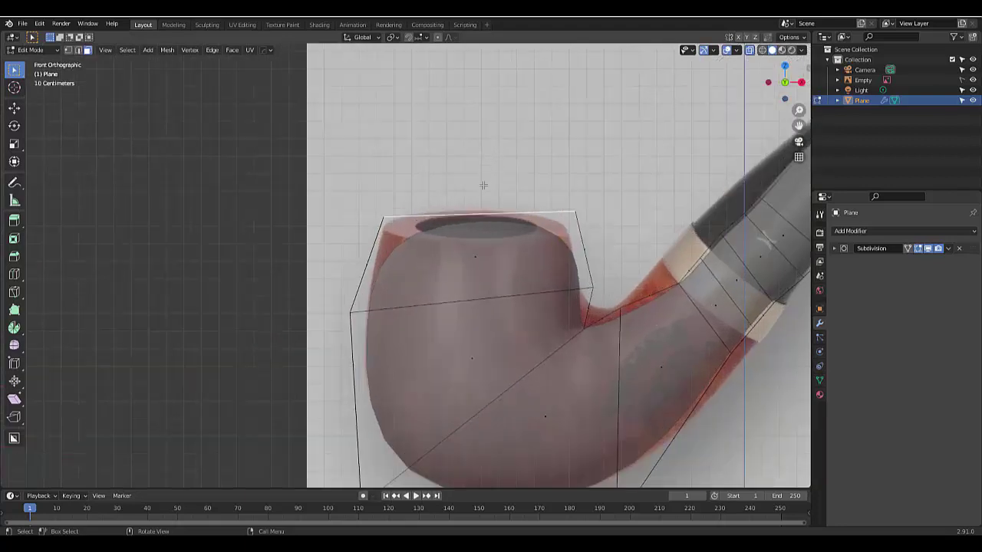
{"action": "scroll", "coordinate": [483, 185], "scroll_direction": "up", "scroll_amount": 1}
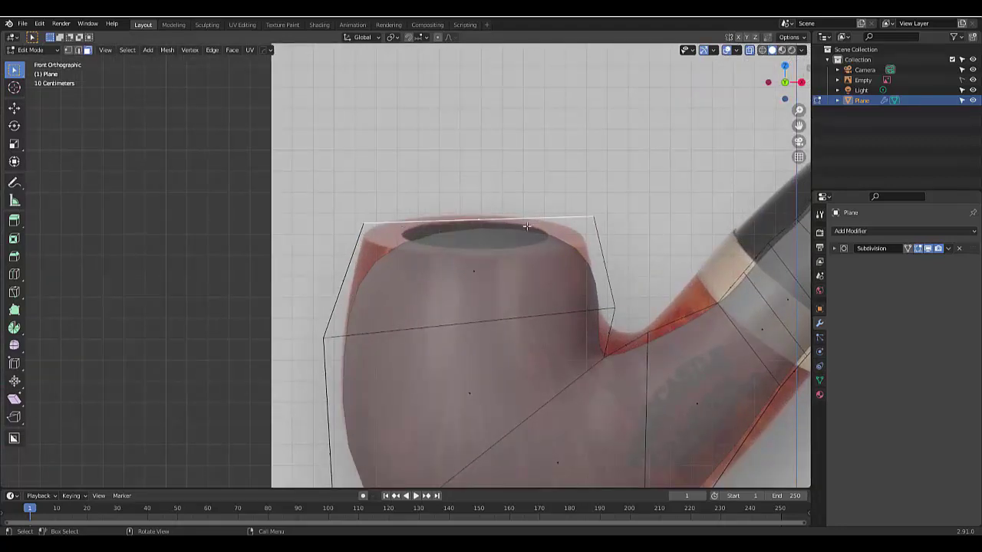
{"action": "key", "text": "s"}
{"action": "left_click", "coordinate": [616, 245]}
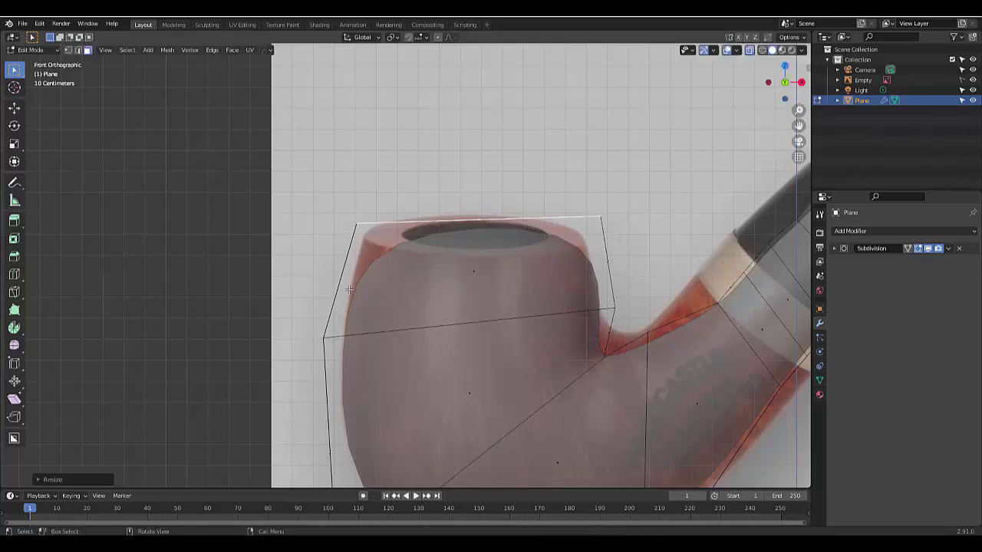
- Add an edge loop around the upper bowl and slide it up close to the rim to sharpen the top edge
{"action": "key", "text": "ctrl+r"}
{"action": "left_click", "coordinate": [357, 265]}
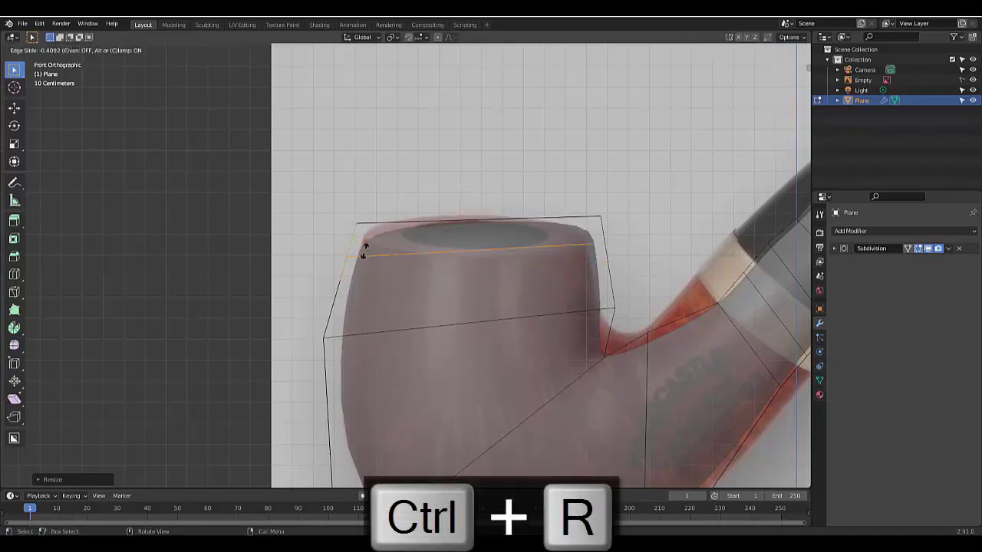
{"action": "left_click", "coordinate": [375, 205]}
{"action": "middle_click_drag", "start_coordinate": [427, 241], "coordinate": [405, 247]}
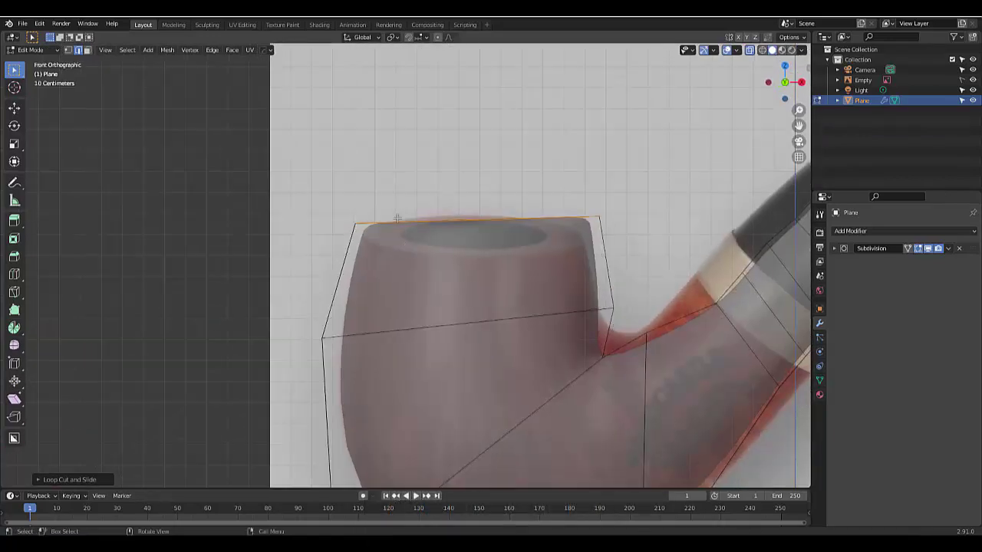
{"action": "scroll", "coordinate": [397, 219], "scroll_direction": "up", "scroll_amount": 1}
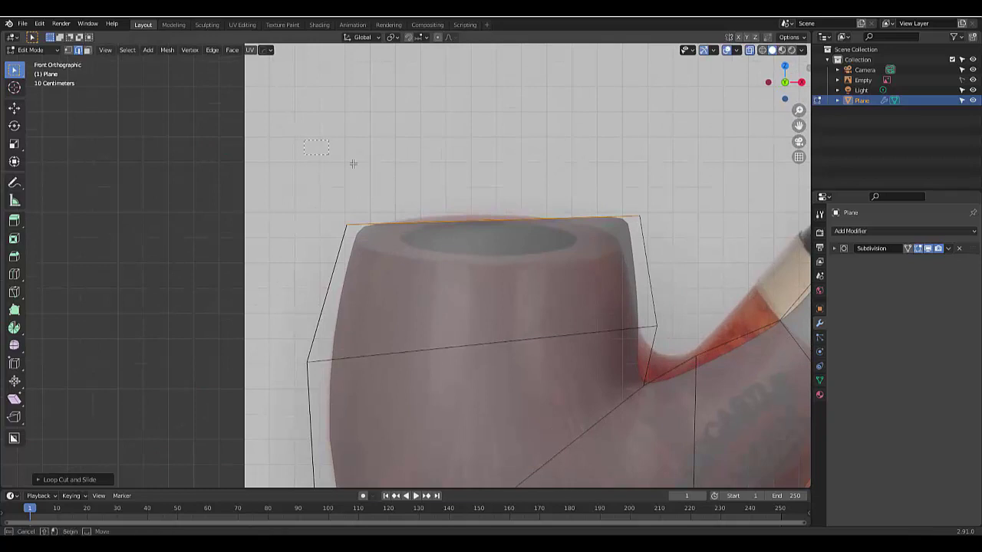
- Raise the bowl's rim edges slightly above the reference opening and rotate them by small amounts until the rim is level
{"action": "left_click", "coordinate": [706, 231]}
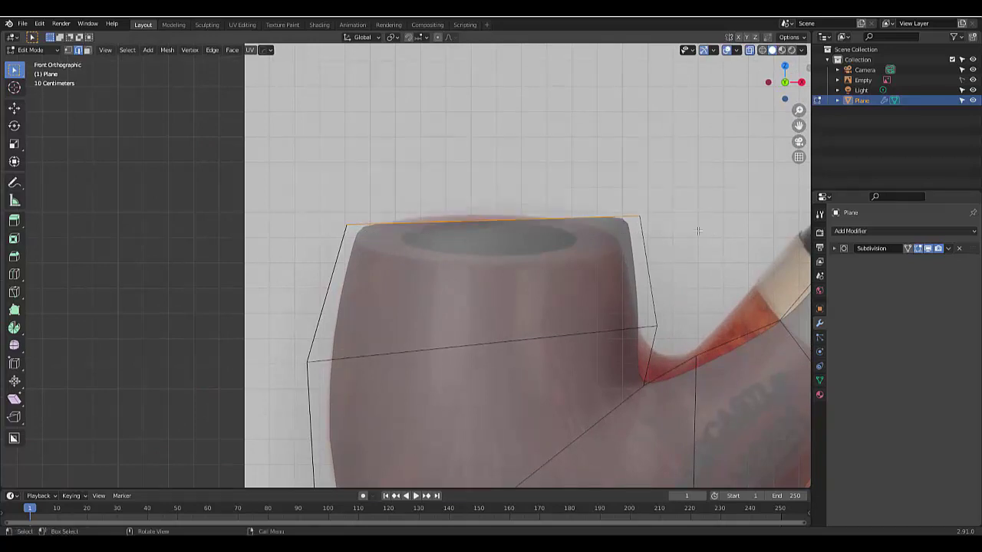
{"action": "key", "text": "g"}
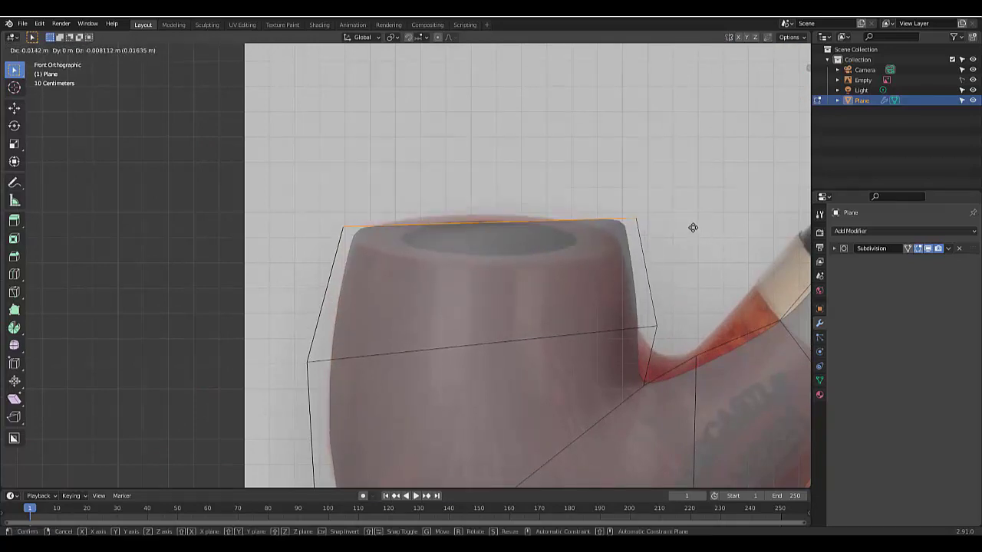
{"action": "left_click", "coordinate": [691, 223]}
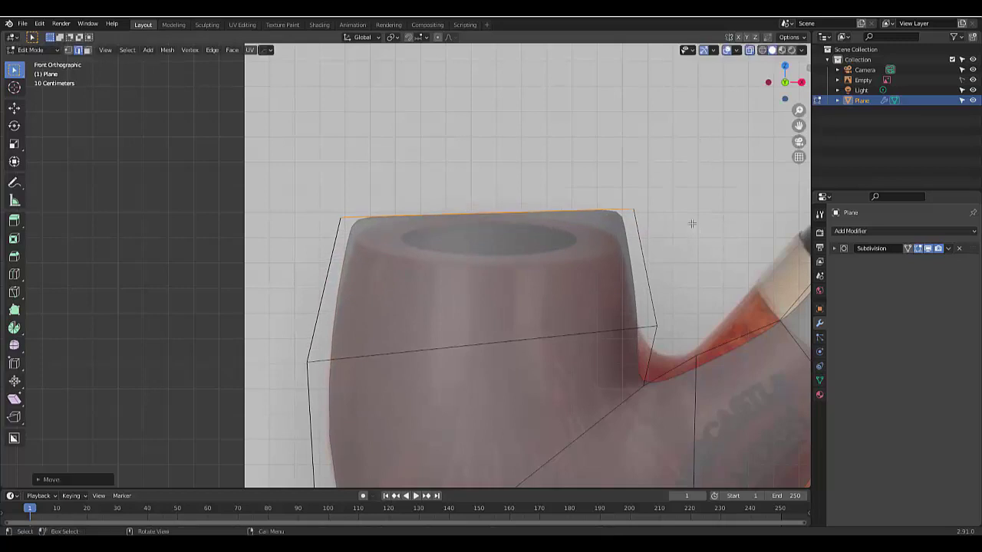
{"action": "key", "text": "r"}
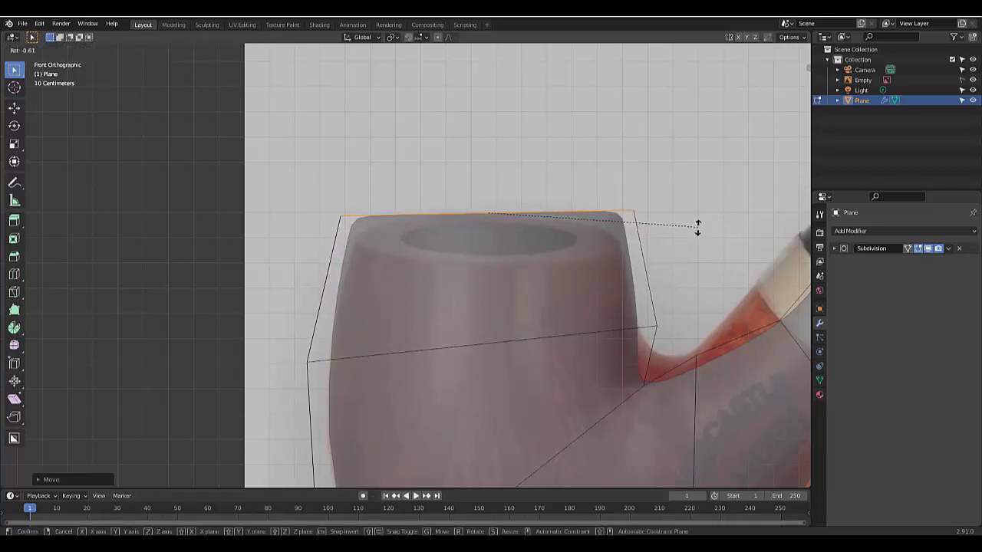
{"action": "left_click", "coordinate": [697, 227]}
{"action": "scroll", "coordinate": [702, 296], "scroll_direction": "down", "scroll_amount": 8}
{"action": "scroll", "coordinate": [720, 286], "scroll_direction": "up", "scroll_amount": 8}
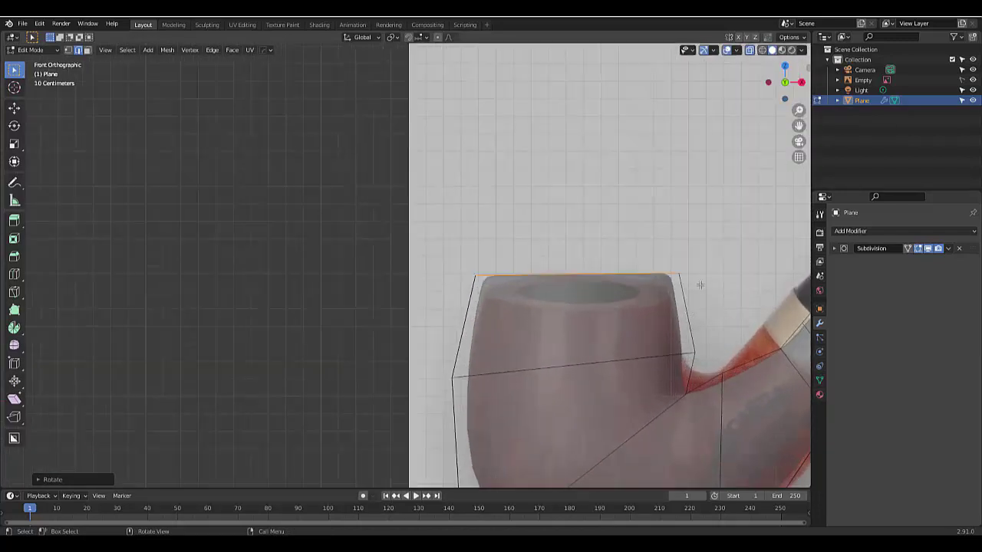
{"action": "scroll", "coordinate": [700, 285], "scroll_direction": "up", "scroll_amount": 3}
{"action": "key", "text": "r"}
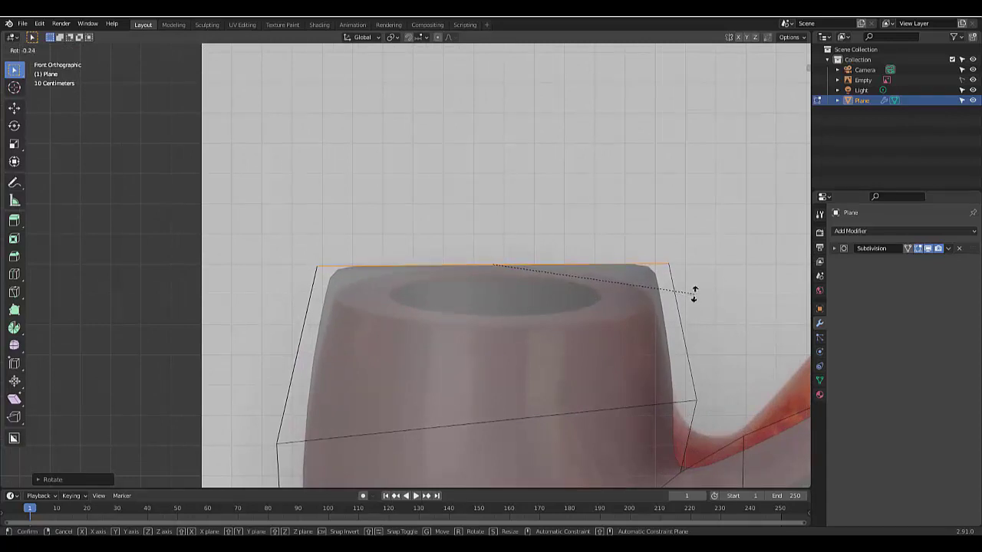
{"action": "left_click", "coordinate": [694, 294]}
{"action": "scroll", "coordinate": [567, 343], "scroll_direction": "down", "scroll_amount": 5}
{"action": "scroll", "coordinate": [567, 343], "scroll_direction": "up", "scroll_amount": 4}
{"action": "scroll", "coordinate": [493, 278], "scroll_direction": "down", "scroll_amount": 2}
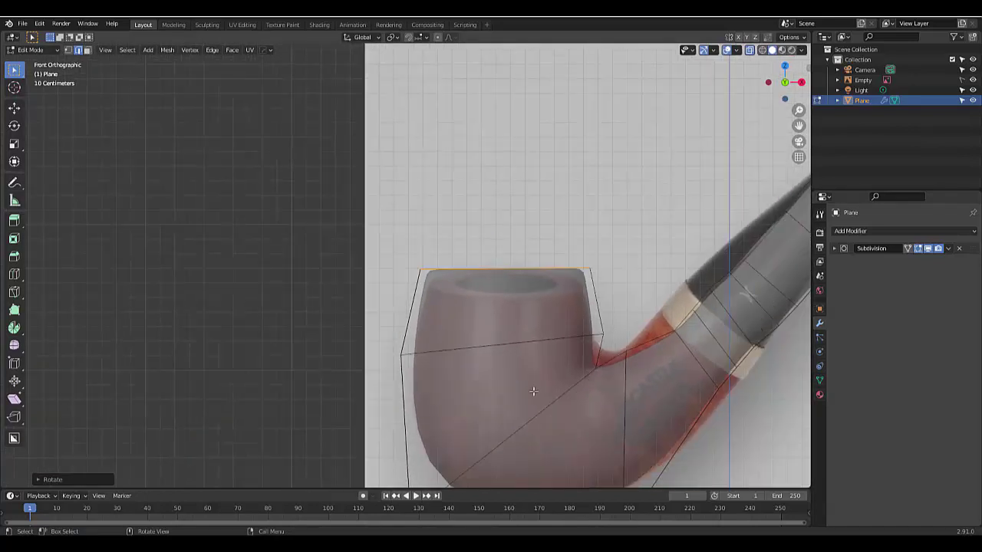
- Move the diagonal bowl edge loop about 0.10 m toward the shank and scale it by about 1.1 to fill the inner bend
{"action": "left_click", "coordinate": [572, 389]}
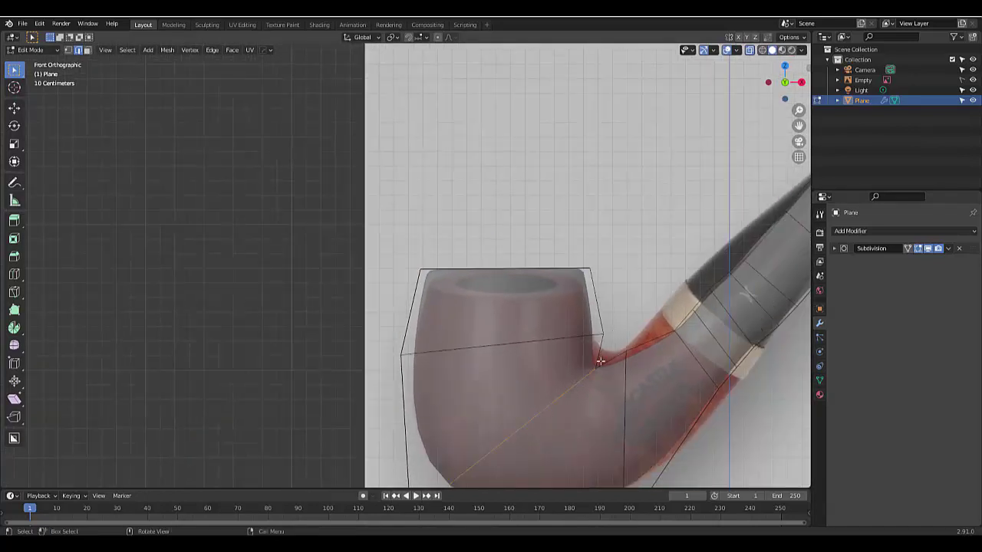
{"action": "scroll", "coordinate": [586, 374], "scroll_direction": "down", "scroll_amount": 3}
{"action": "scroll", "coordinate": [606, 357], "scroll_direction": "up", "scroll_amount": 3}
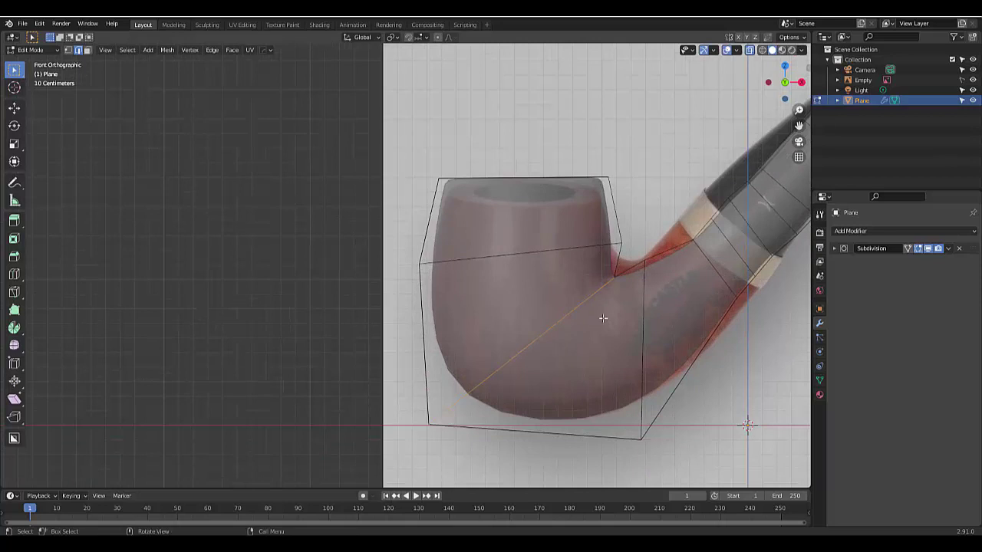
{"action": "key", "text": "g"}
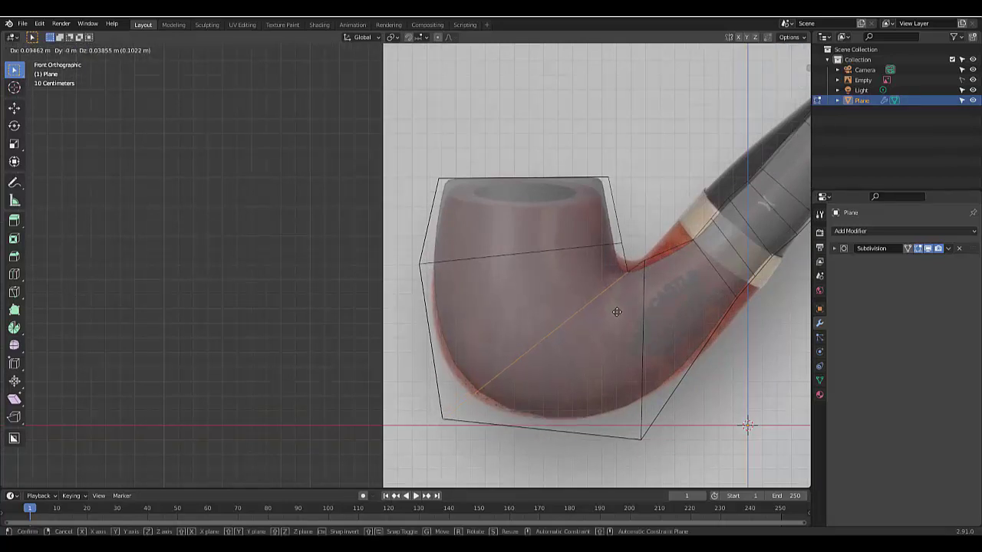
{"action": "left_click", "coordinate": [617, 313]}
{"action": "key", "text": "s"}
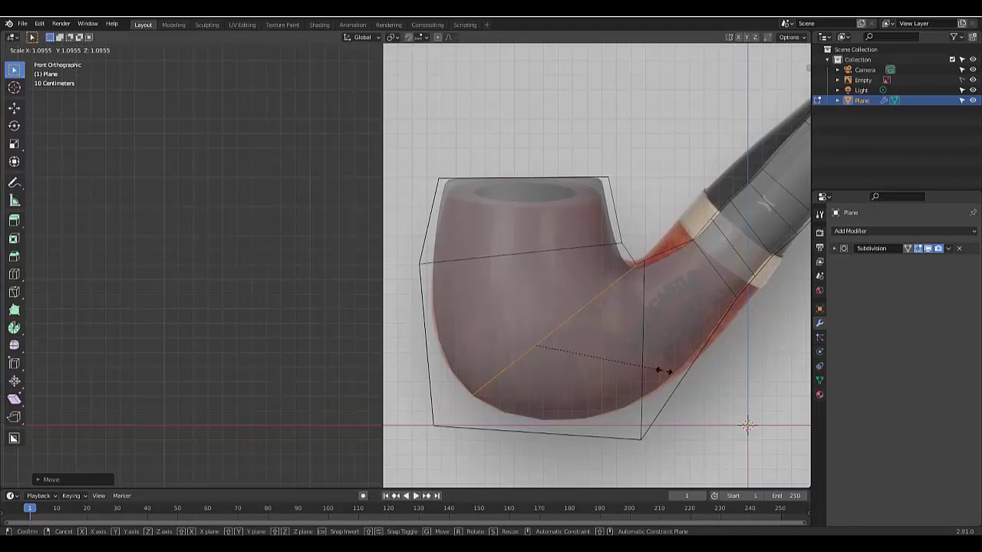
{"action": "left_click", "coordinate": [658, 366]}
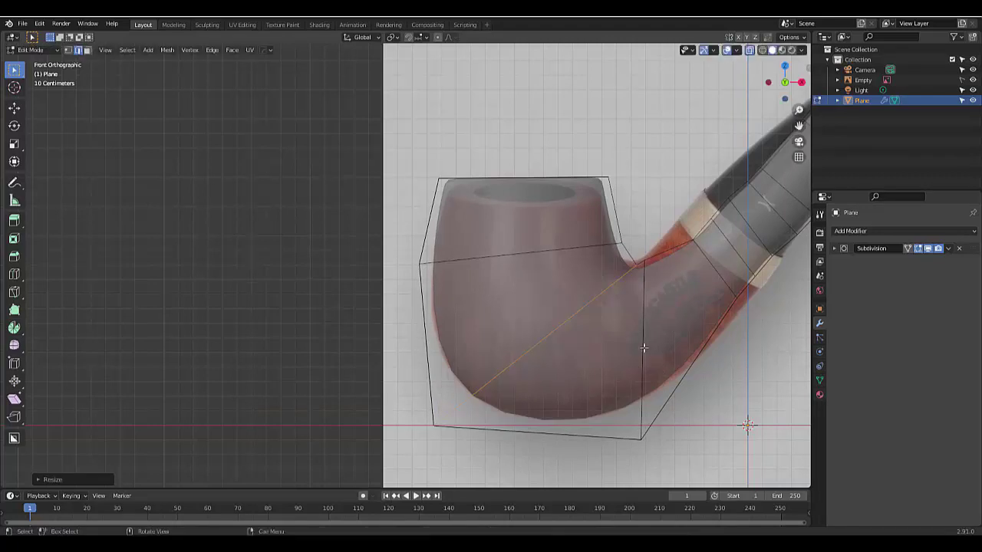
- Move the vertical edge loop at the shank junction up toward the stem and scale it by about 1.16
{"action": "left_click", "coordinate": [643, 348]}
{"action": "scroll", "coordinate": [710, 341], "scroll_direction": "up", "scroll_amount": 2}
{"action": "key", "text": "g"}
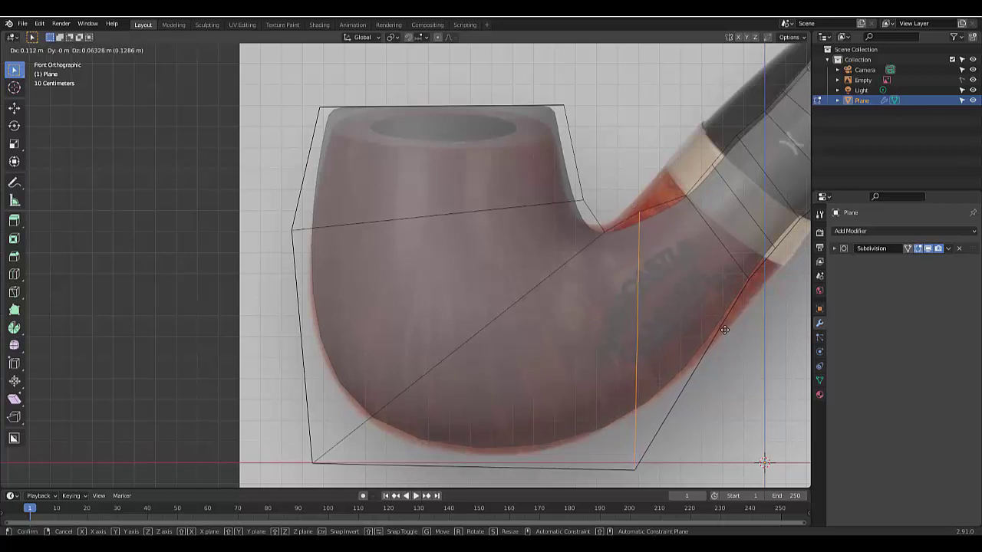
{"action": "left_click", "coordinate": [721, 323]}
{"action": "key", "text": "s"}
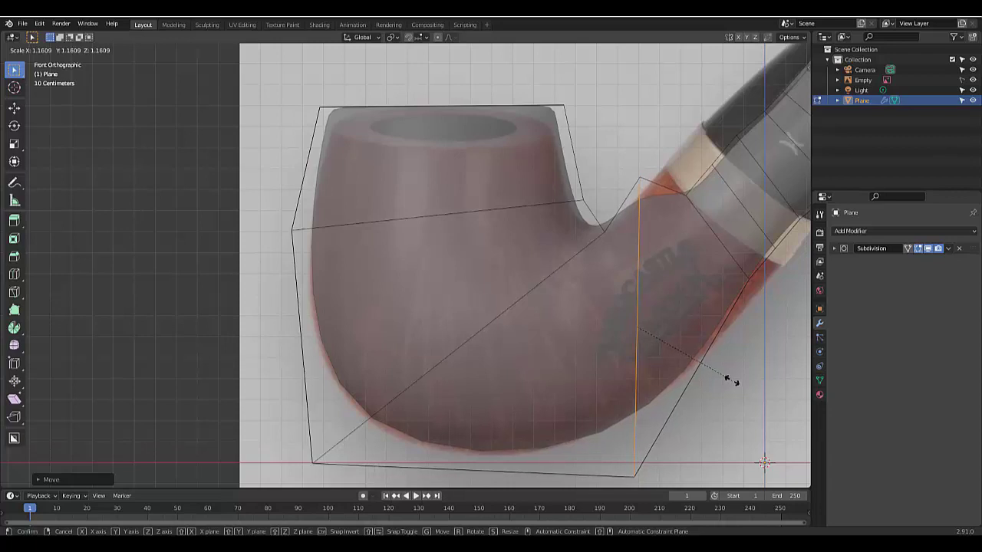
{"action": "left_click", "coordinate": [730, 381]}
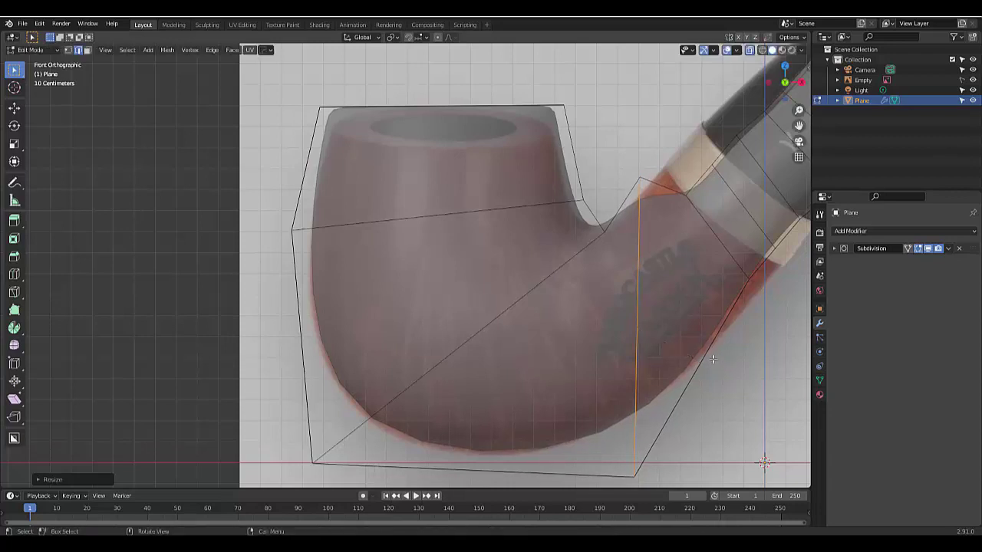
- Nudge the diagonal bowl edge loop about 0.03 m outward and down to follow the bowl's lower outline
{"action": "left_click", "coordinate": [426, 379]}
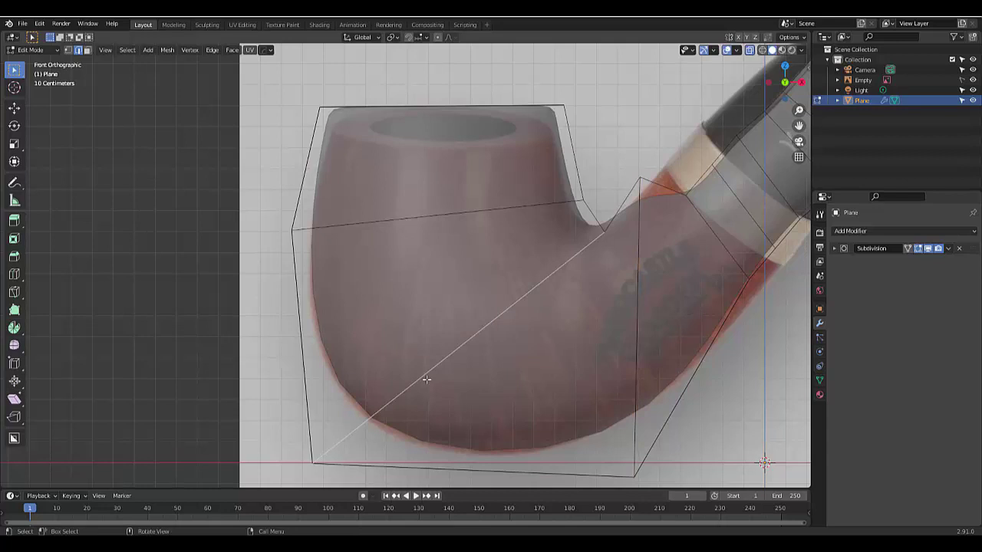
{"action": "key", "text": "g"}
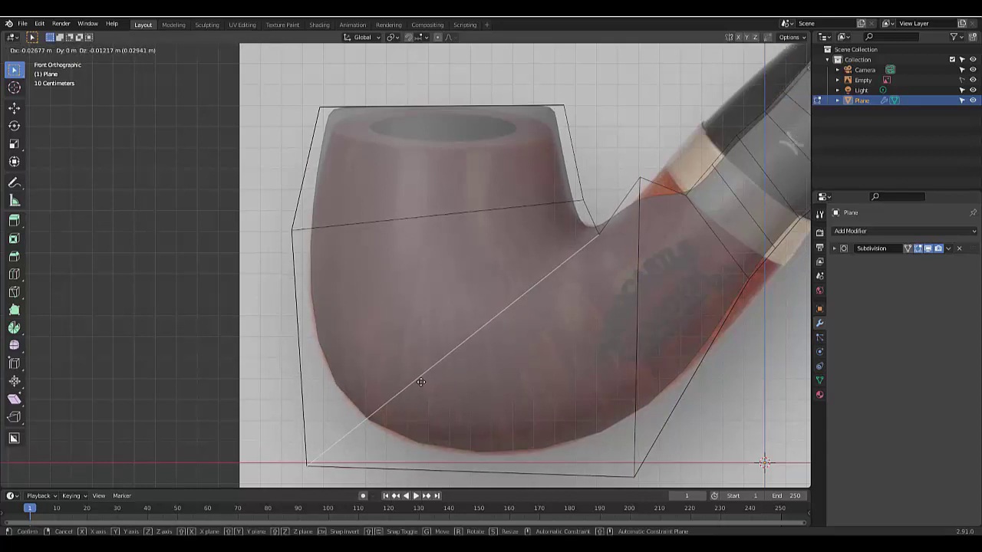
{"action": "left_click", "coordinate": [421, 382]}
{"action": "scroll", "coordinate": [421, 382], "scroll_direction": "down", "scroll_amount": 5}
{"action": "scroll", "coordinate": [546, 312], "scroll_direction": "up", "scroll_amount": 3}
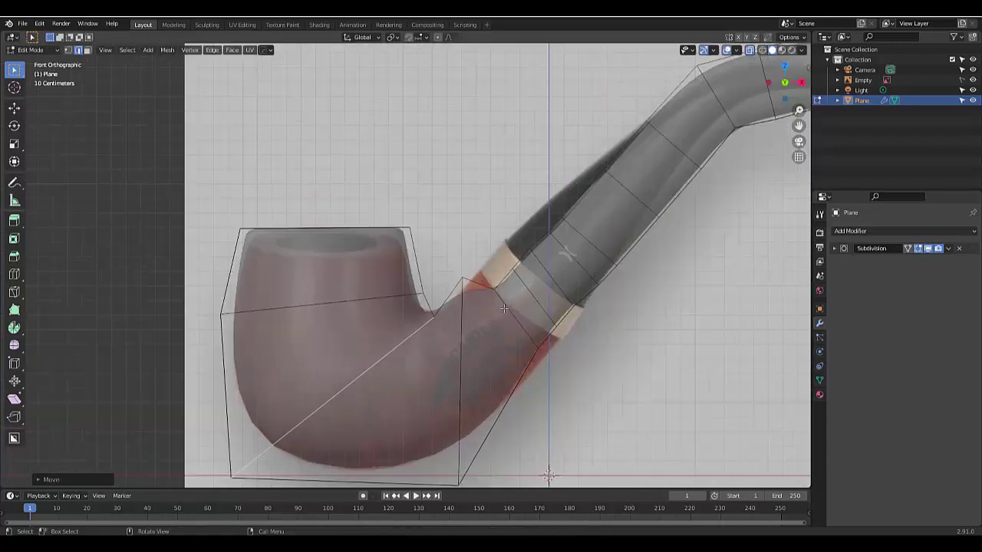
{"action": "scroll", "coordinate": [631, 410], "scroll_direction": "up", "scroll_amount": 2}
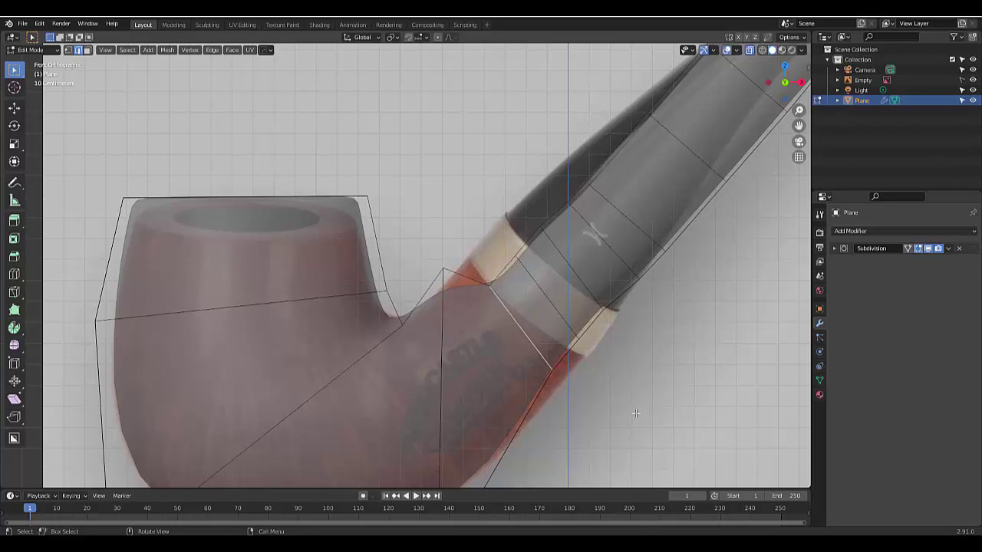
{"action": "key", "text": "s"}
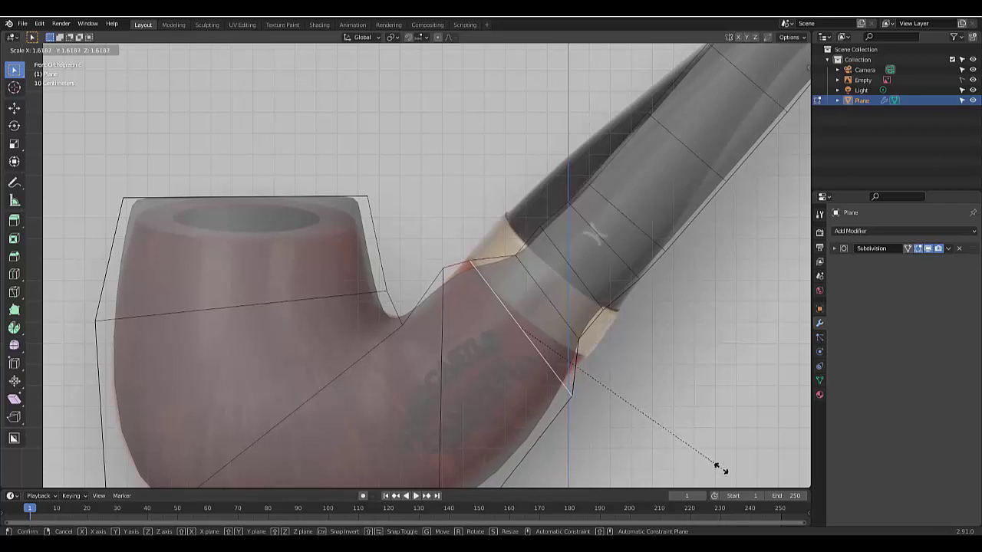
{"action": "left_click", "coordinate": [673, 427]}
- Move the three edge loops on the lower stem one after another further up the stem, shifting the last about 0.37 m
{"action": "scroll", "coordinate": [480, 366], "scroll_direction": "down", "scroll_amount": 4}
{"action": "scroll", "coordinate": [480, 366], "scroll_direction": "up", "scroll_amount": 1}
{"action": "scroll", "coordinate": [542, 271], "scroll_direction": "down", "scroll_amount": 5}
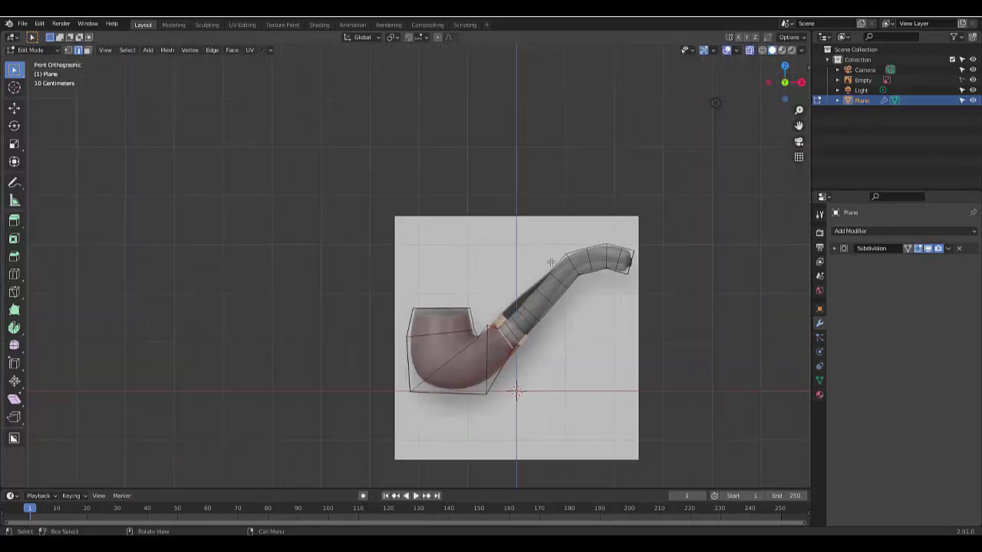
{"action": "scroll", "coordinate": [522, 361], "scroll_direction": "up", "scroll_amount": 4}
{"action": "left_click", "coordinate": [513, 366]}
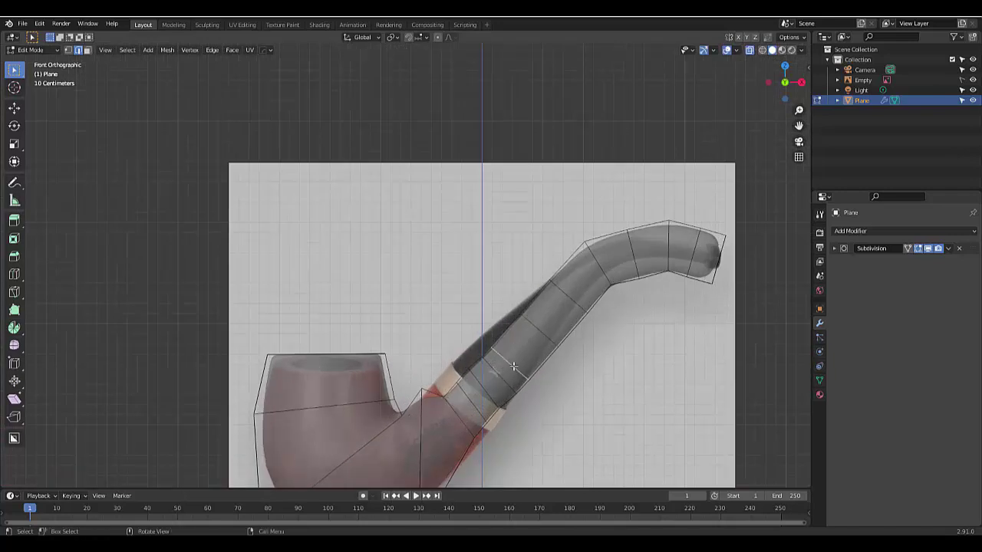
{"action": "key", "text": "g"}
{"action": "left_click", "coordinate": [504, 375]}
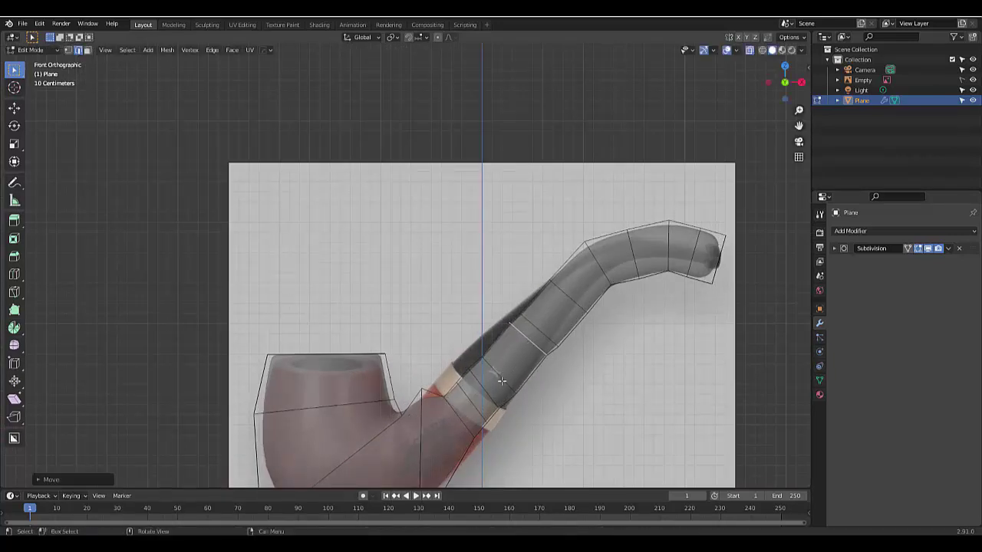
{"action": "key", "text": "g"}
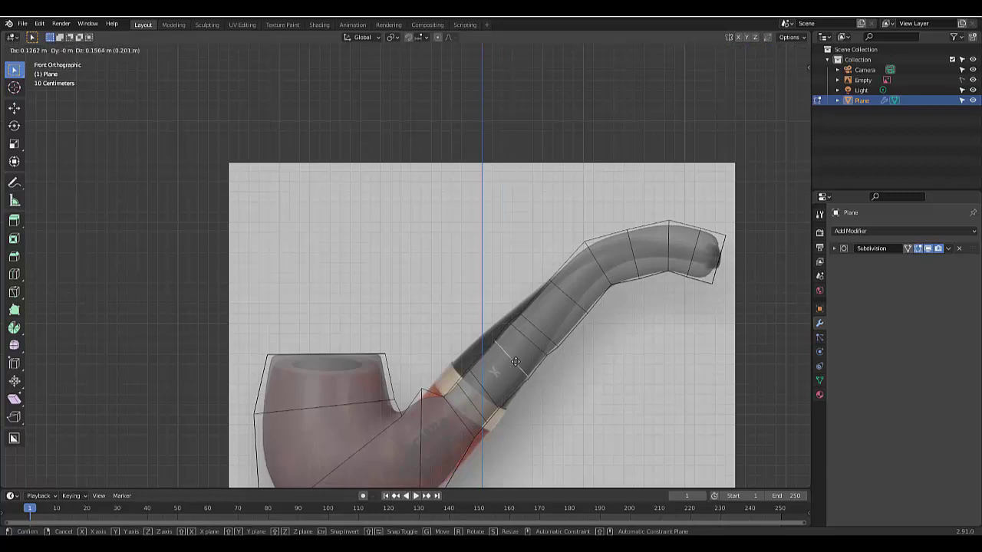
{"action": "left_click", "coordinate": [489, 392]}
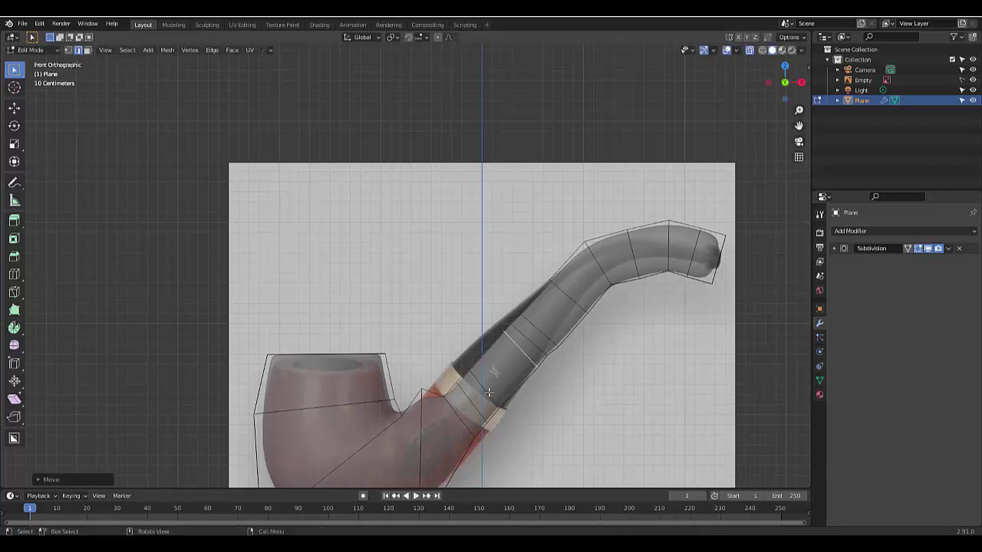
{"action": "key", "text": "g"}
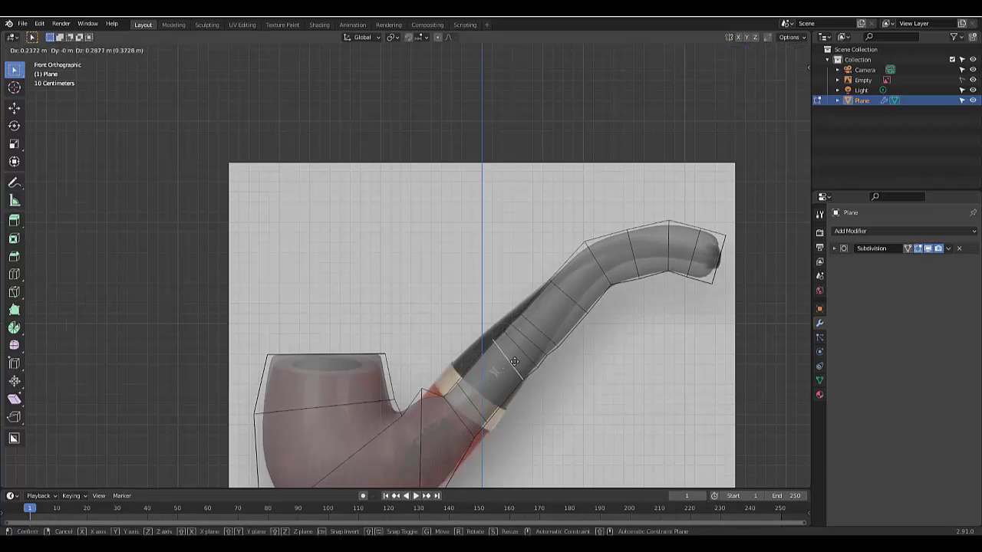
{"action": "left_click", "coordinate": [514, 362]}
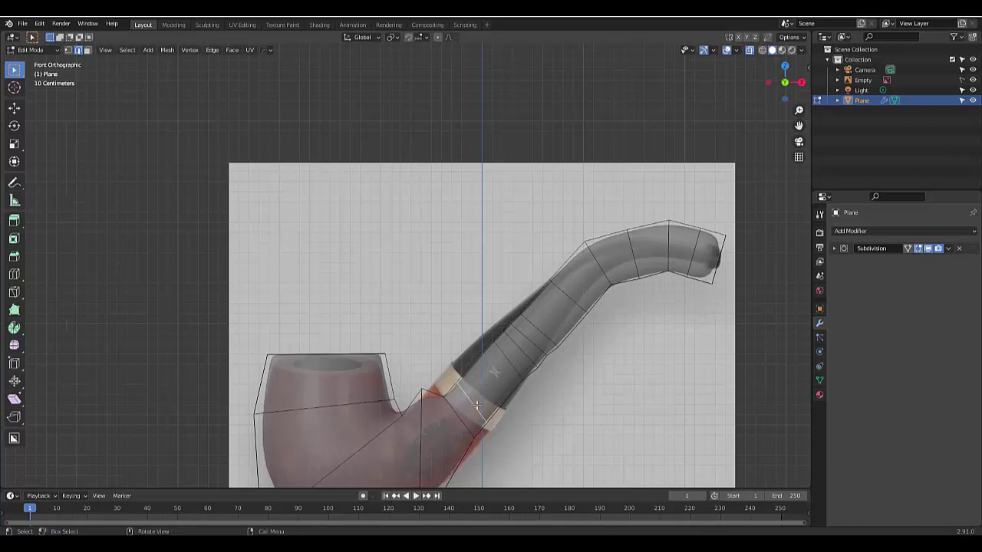
- Move the next two edge loops one after another up the shank toward the metal ring and lower stem
{"action": "key", "text": "g"}
{"action": "left_click", "coordinate": [477, 395]}
{"action": "key", "text": "g"}
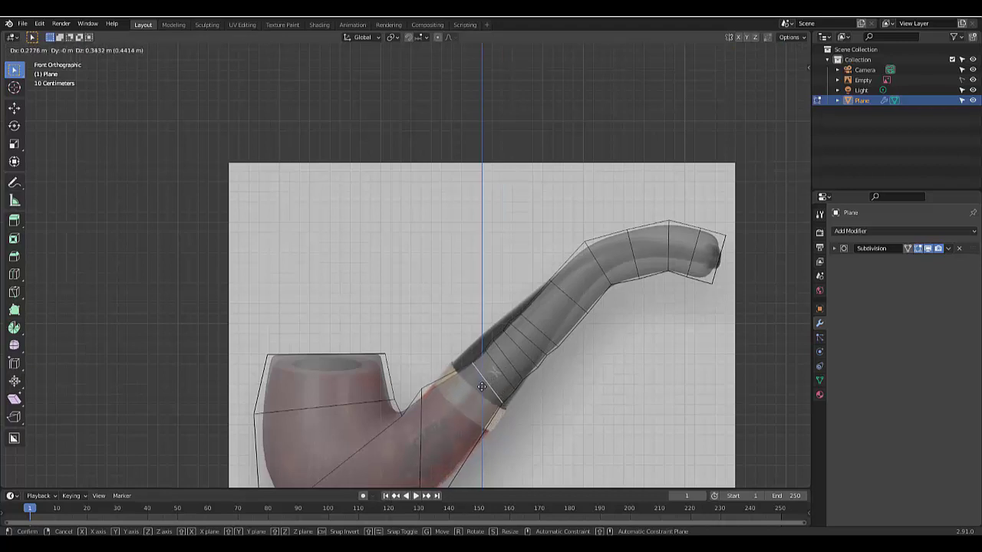
{"action": "left_click", "coordinate": [478, 394]}
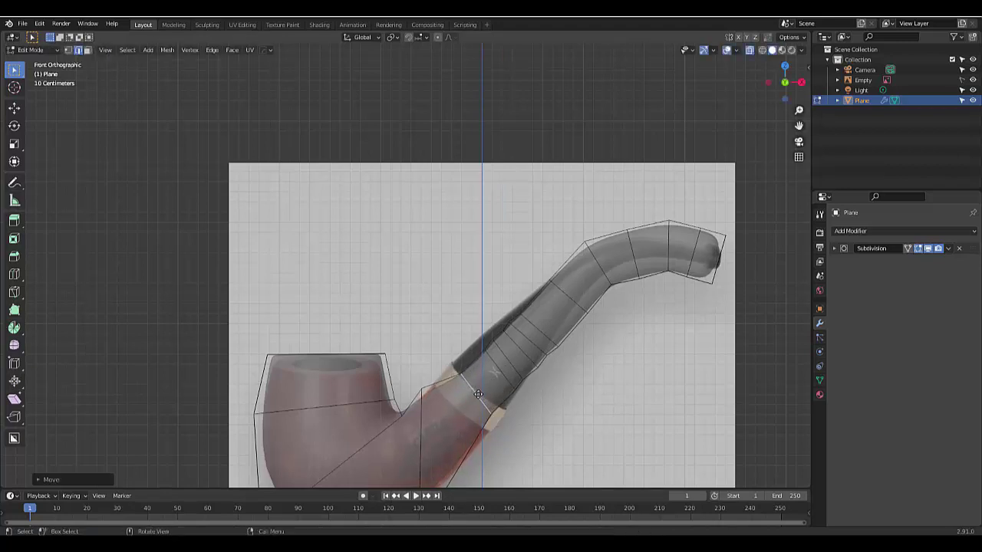
- Rotate and reposition the edge loop at the ring to match its slant, then scale it by about 1.69
{"action": "key", "text": "r"}
{"action": "left_click", "coordinate": [531, 424]}
{"action": "key", "text": "g"}
{"action": "left_click", "coordinate": [531, 422]}
{"action": "key", "text": "s"}
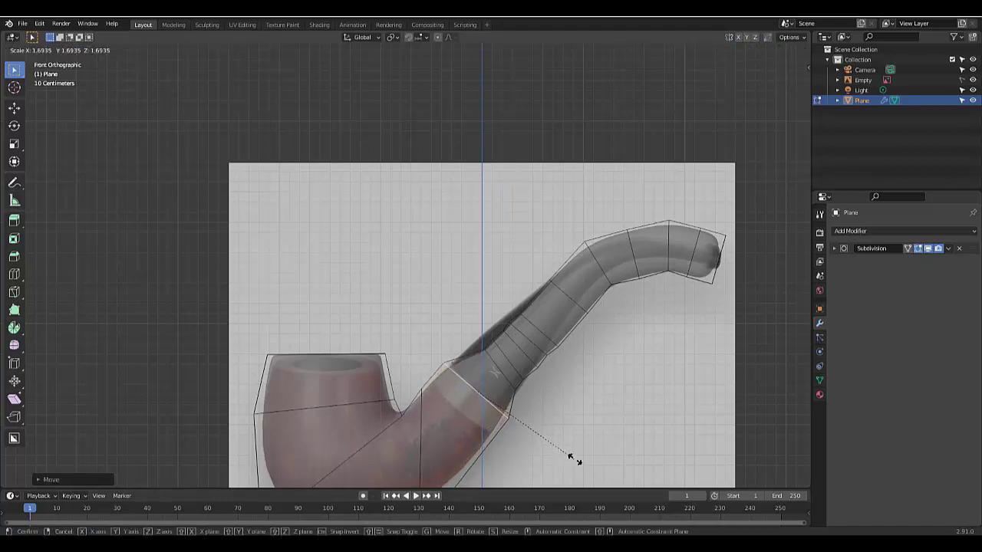
{"action": "left_click", "coordinate": [576, 460]}
- Rotate the near-vertical shank edge loop about 5° clockwise, shift it to the reference outline and scale it by about 1.05
{"action": "scroll", "coordinate": [576, 460], "scroll_direction": "down", "scroll_amount": 1}
{"action": "scroll", "coordinate": [516, 319], "scroll_direction": "up", "scroll_amount": 5}
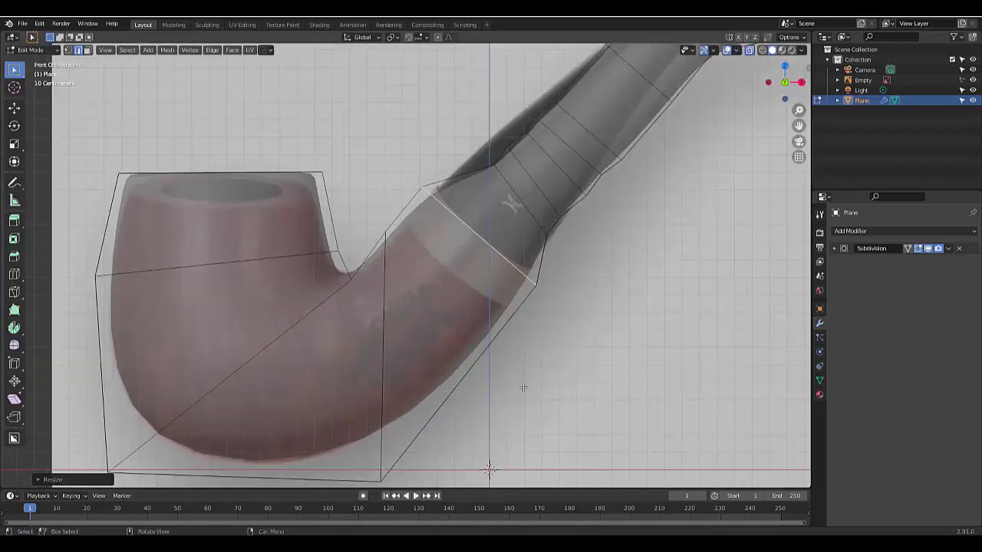
{"action": "scroll", "coordinate": [380, 322], "scroll_direction": "down", "scroll_amount": 2}
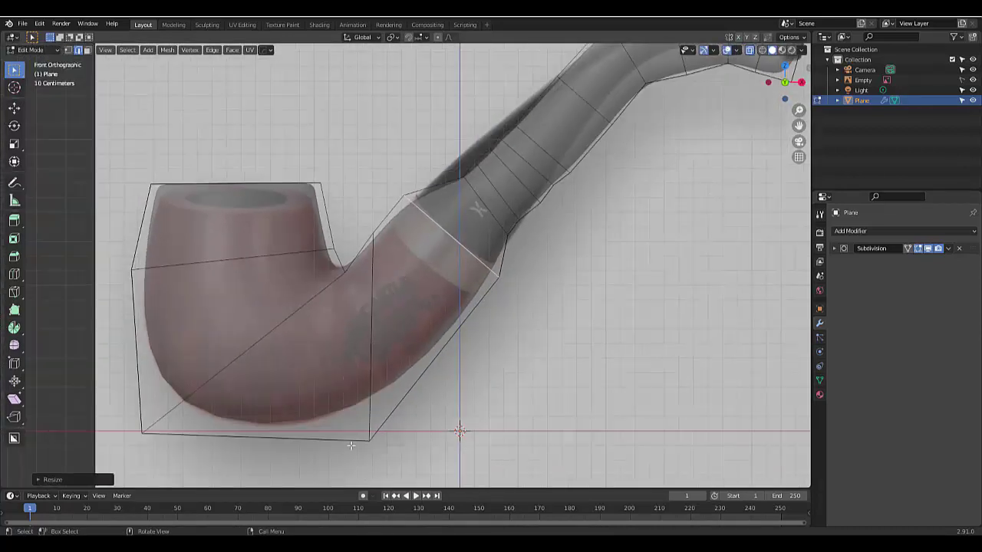
{"action": "left_click", "coordinate": [372, 422]}
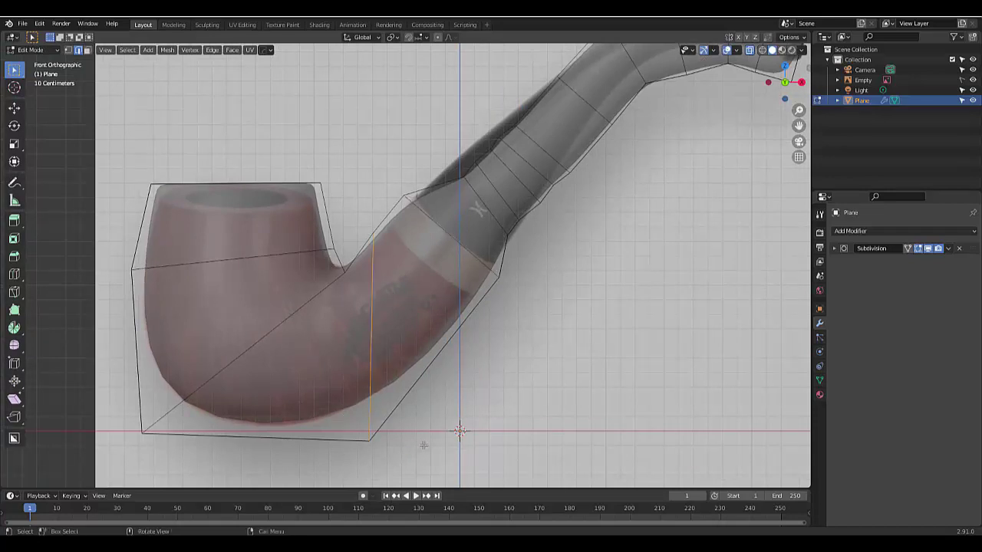
{"action": "key", "text": "r"}
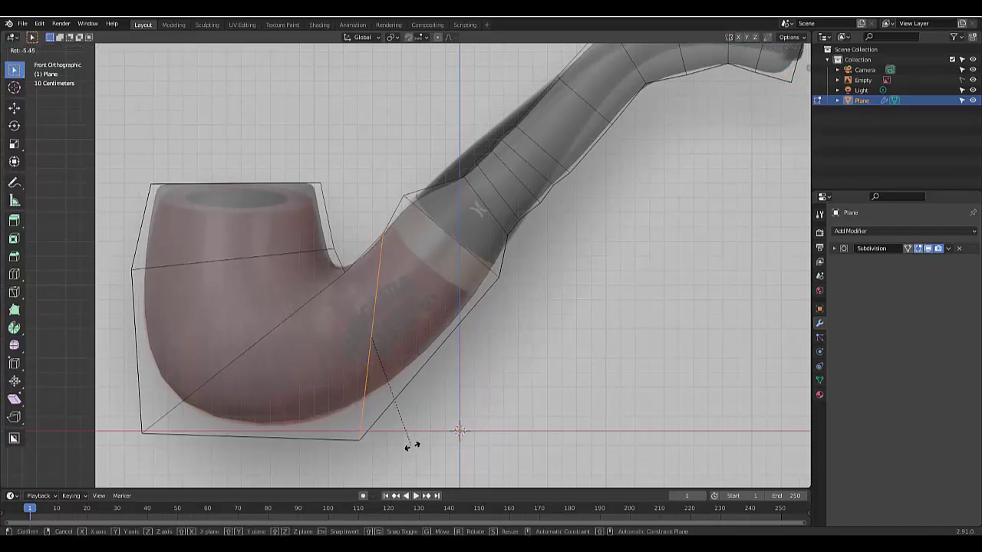
{"action": "left_click", "coordinate": [412, 444]}
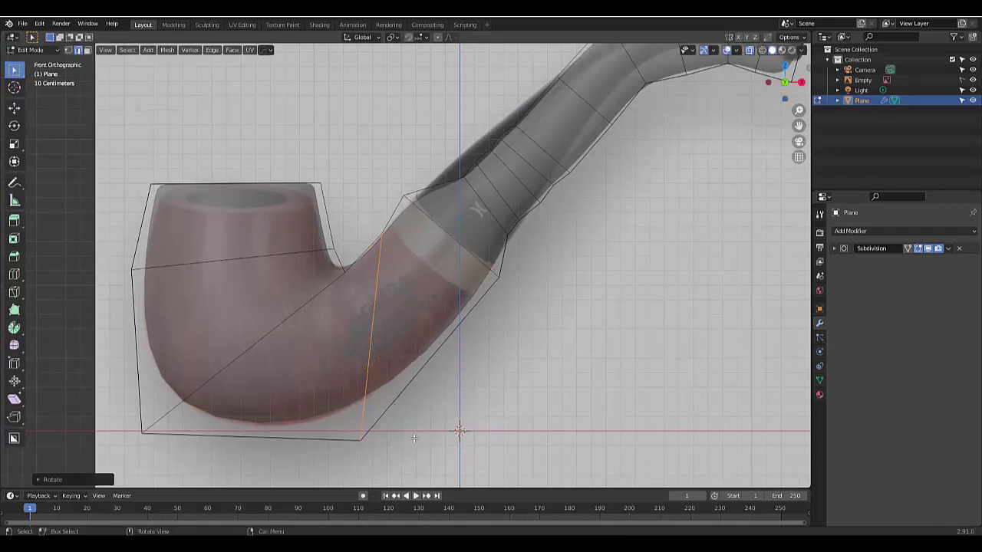
{"action": "key", "text": "g"}
{"action": "left_click", "coordinate": [408, 385]}
{"action": "key", "text": "s"}
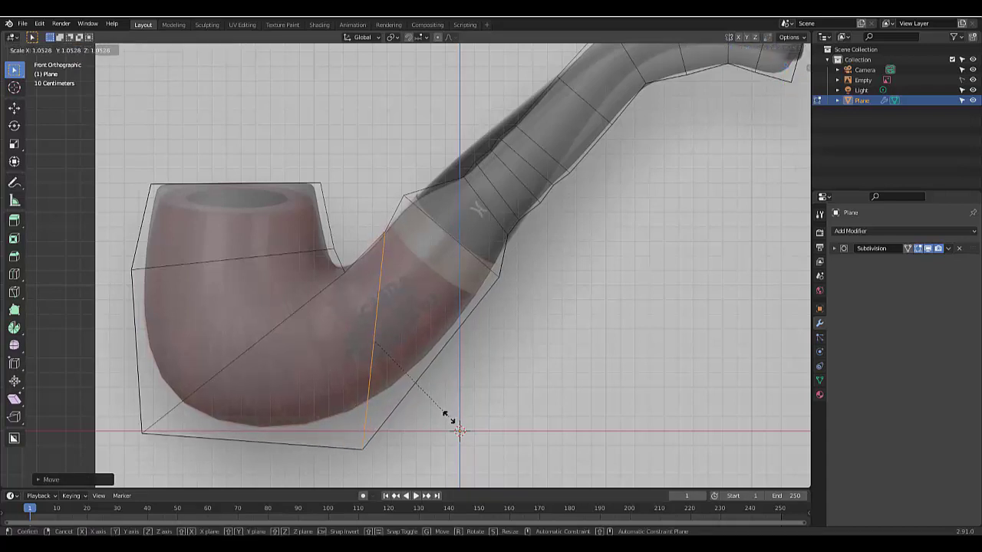
{"action": "left_click", "coordinate": [447, 418]}
- Edge-slide the first stem loop above the ring down to the ring's stem-side edge and scale it by about 0.96
{"action": "scroll", "coordinate": [422, 400], "scroll_direction": "down", "scroll_amount": 3}
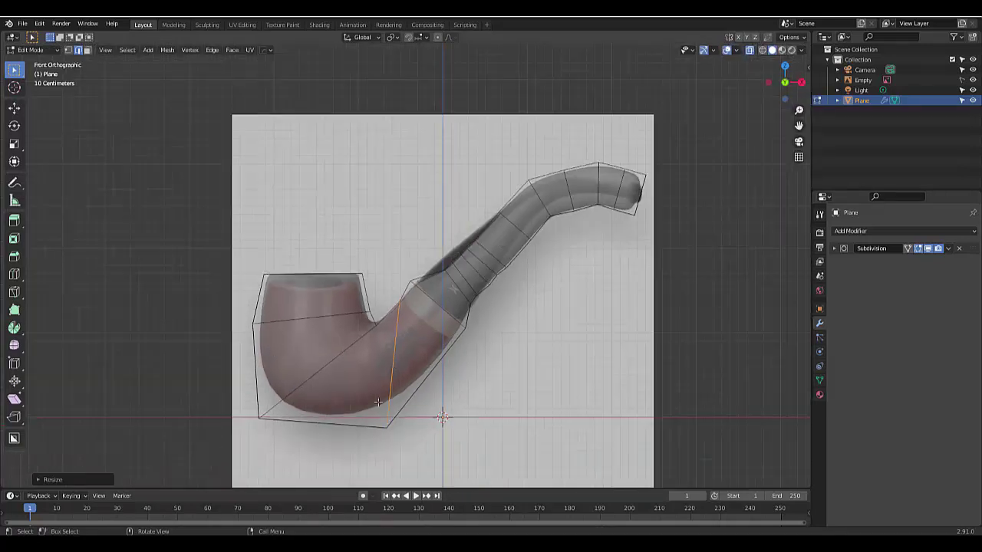
{"action": "scroll", "coordinate": [453, 292], "scroll_direction": "up", "scroll_amount": 3}
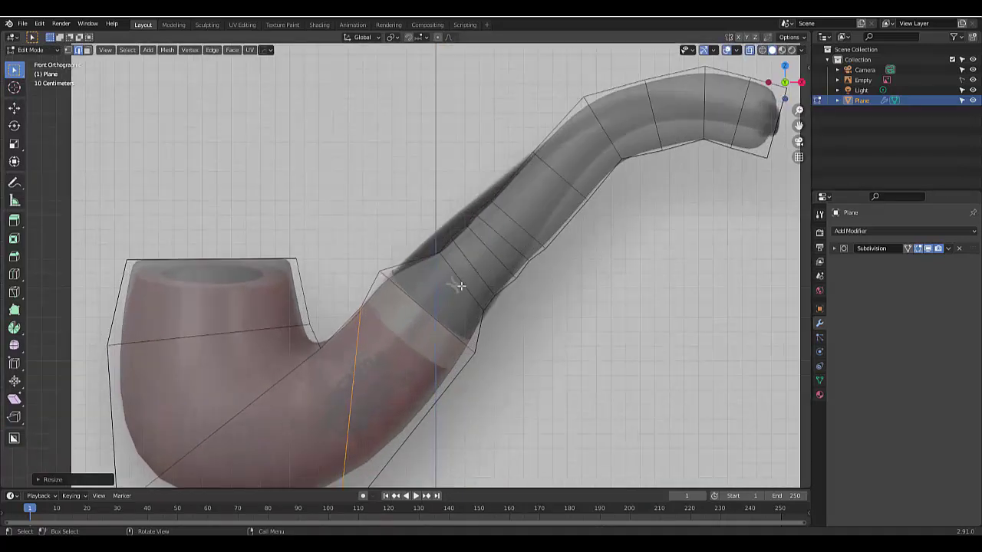
{"action": "scroll", "coordinate": [470, 342], "scroll_direction": "down", "scroll_amount": 5}
{"action": "scroll", "coordinate": [464, 328], "scroll_direction": "up", "scroll_amount": 7}
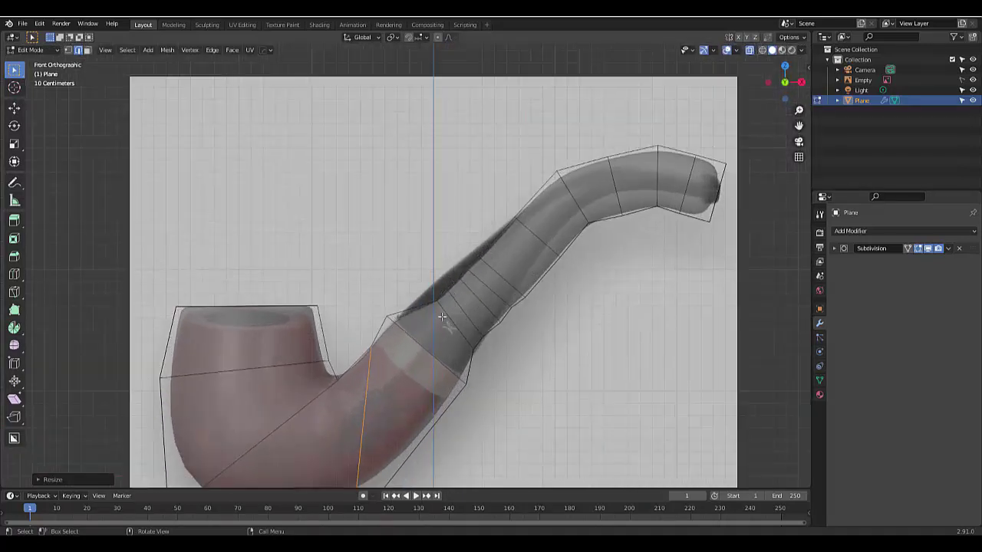
{"action": "left_click", "coordinate": [463, 330], "text": "alt"}
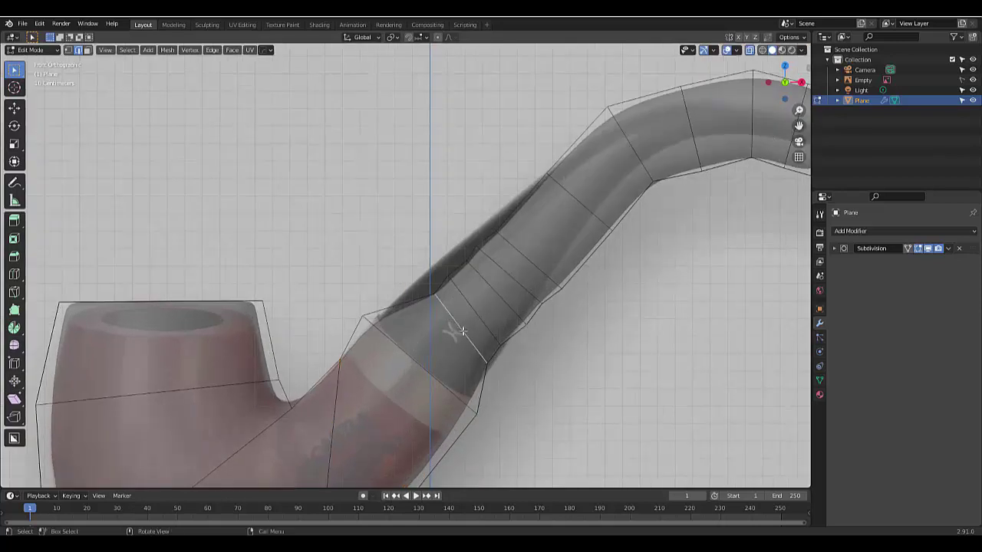
{"action": "key", "text": "g"}
{"action": "key", "text": "g"}
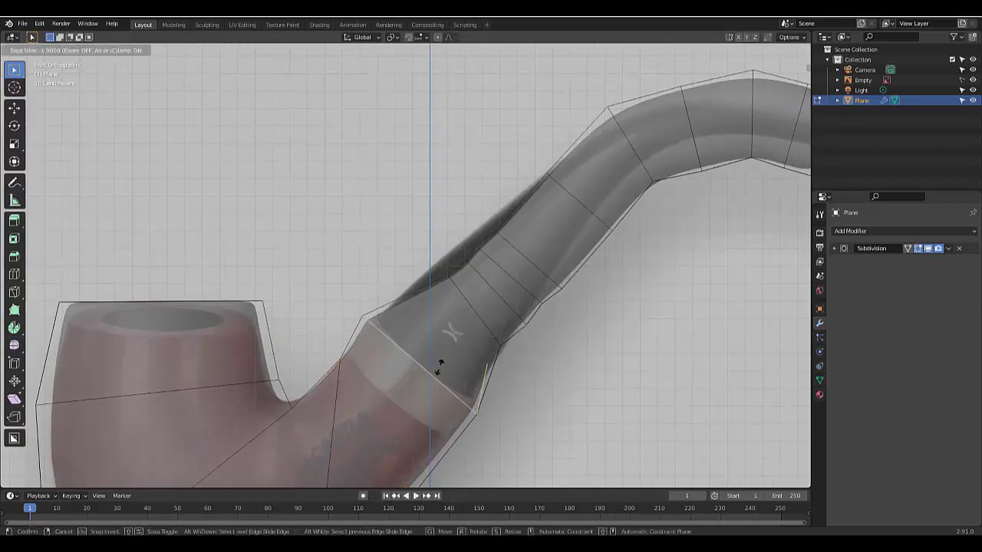
{"action": "left_click", "coordinate": [437, 370]}
{"action": "key", "text": "s"}
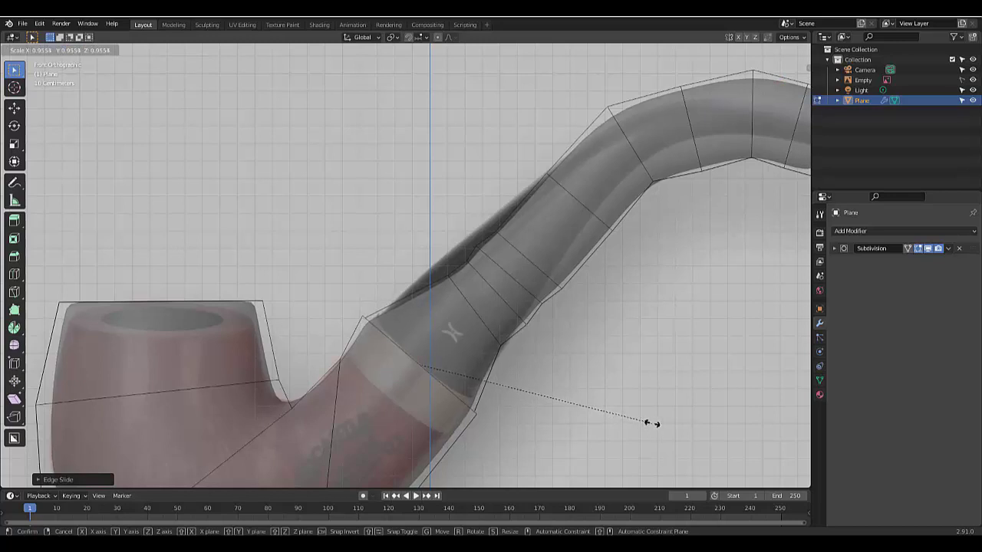
{"action": "left_click", "coordinate": [652, 423]}
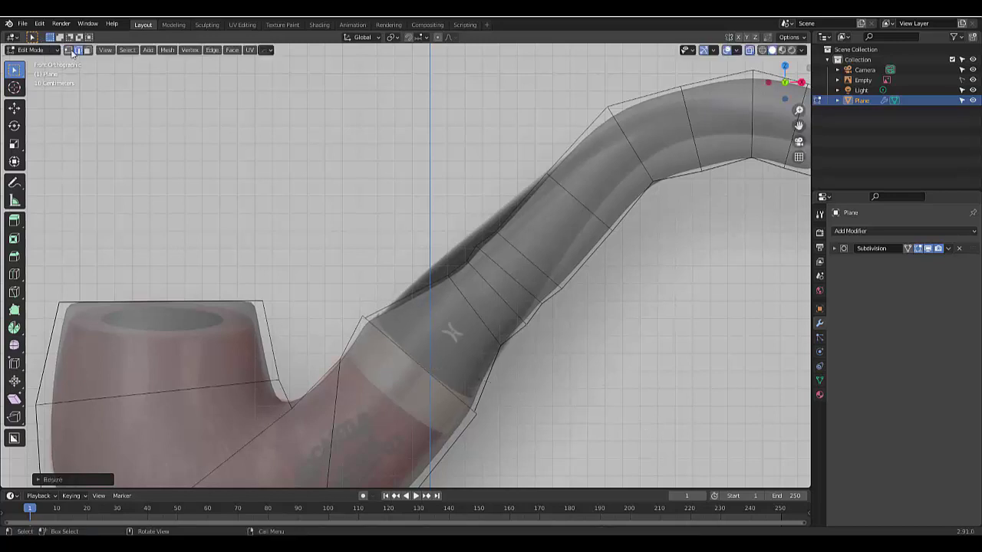
- Apply an edge crease to the selected loop along the ring's stem-side edge
{"action": "right_click", "coordinate": [231, 175]}
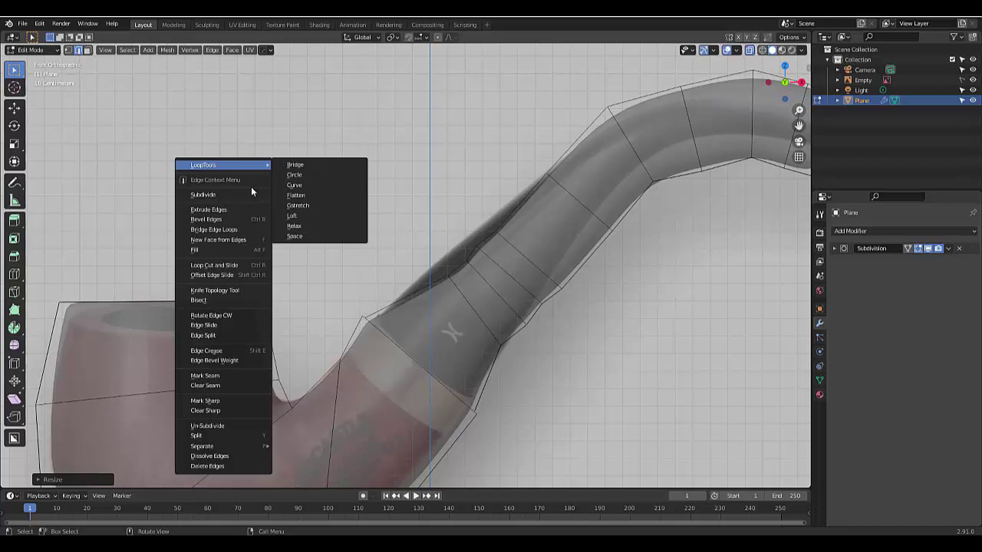
{"action": "left_click", "coordinate": [237, 350]}
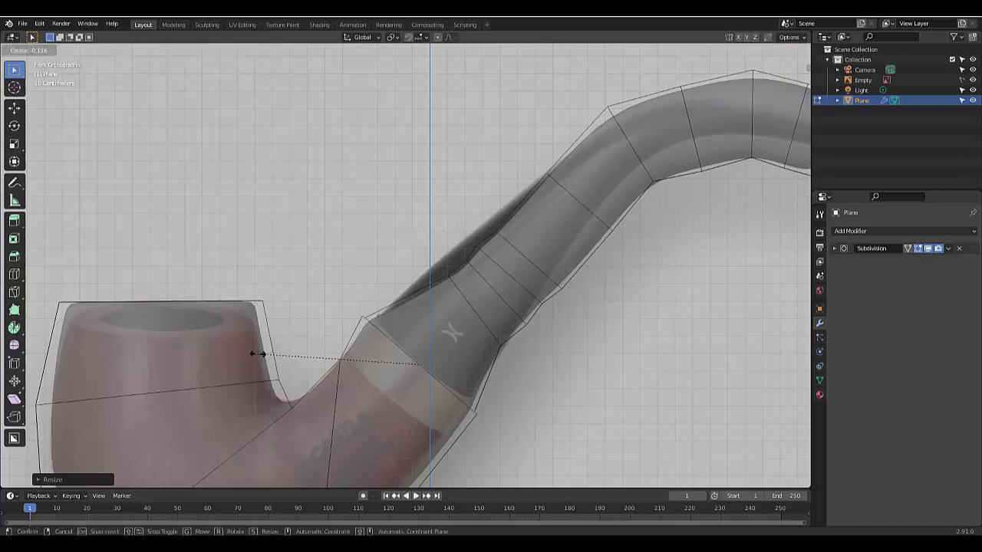
{"action": "left_click", "coordinate": [46, 201]}
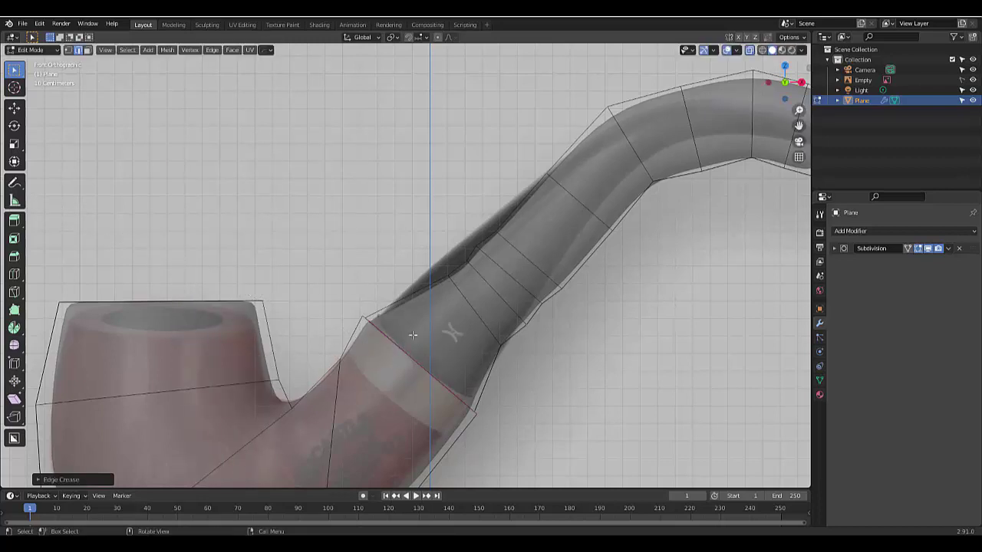
- Rotate, move and enlarge the first stem loop above the creased edge so it spans the stem parallel to the ring
{"action": "scroll", "coordinate": [406, 338], "scroll_direction": "up", "scroll_amount": 2}
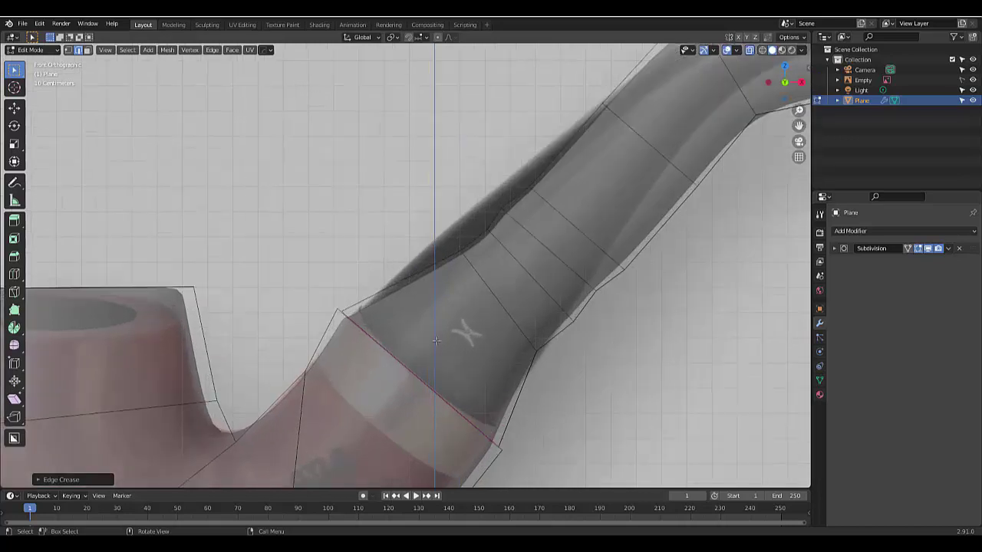
{"action": "left_click", "coordinate": [512, 317]}
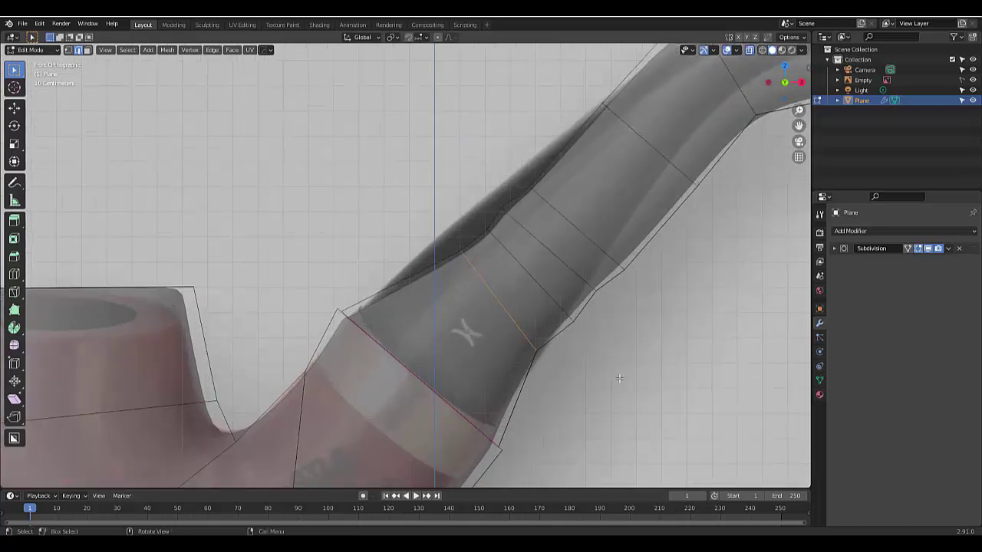
{"action": "key", "text": "r"}
{"action": "left_click", "coordinate": [643, 359]}
{"action": "key", "text": "g"}
{"action": "left_click", "coordinate": [609, 354]}
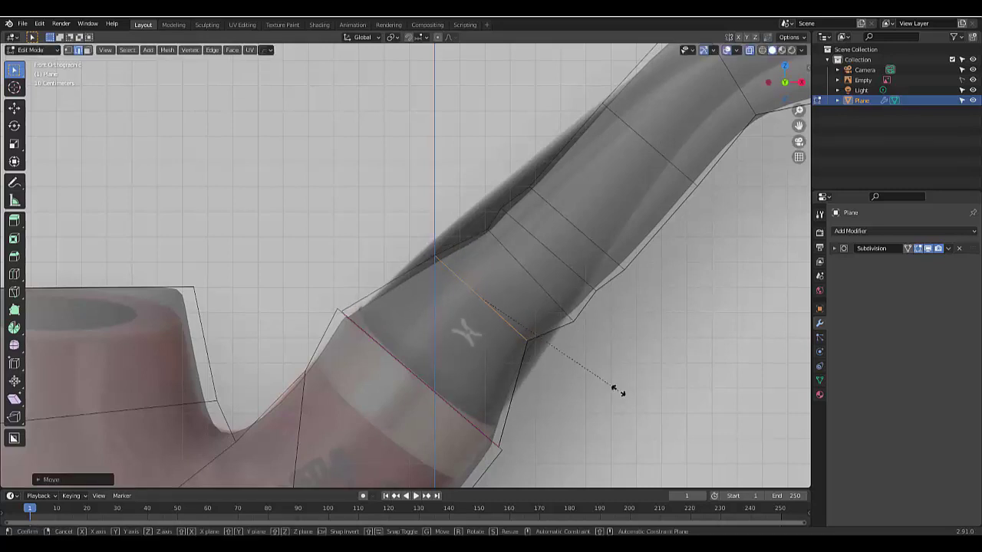
{"action": "key", "text": "s"}
{"action": "left_click", "coordinate": [566, 379]}
- Edge-slide three mid-stem loops one after another up toward the stem's bend, keeping them closely spaced
{"action": "scroll", "coordinate": [566, 378], "scroll_direction": "down", "scroll_amount": 6}
{"action": "scroll", "coordinate": [533, 372], "scroll_direction": "up", "scroll_amount": 3}
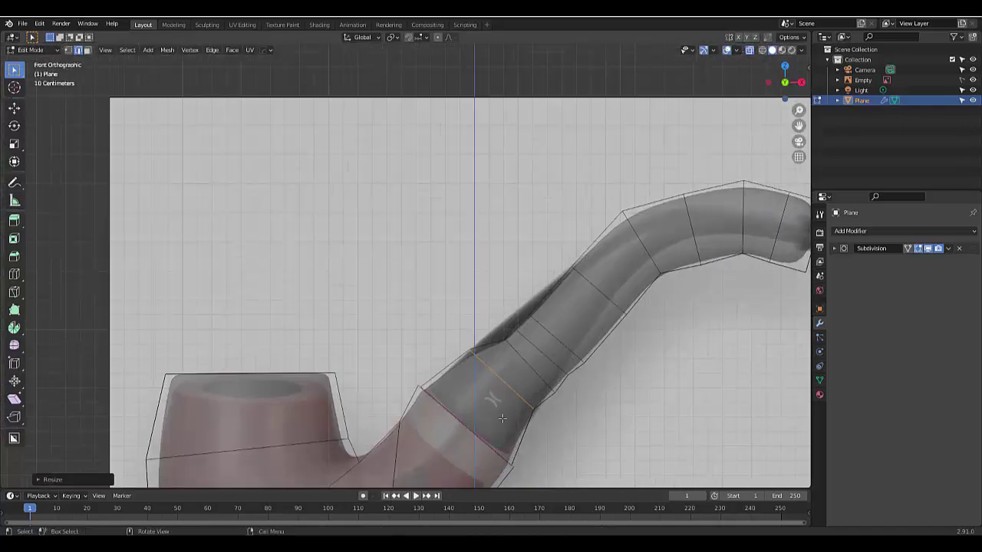
{"action": "scroll", "coordinate": [547, 397], "scroll_direction": "up", "scroll_amount": 2}
{"action": "scroll", "coordinate": [559, 334], "scroll_direction": "down", "scroll_amount": 4}
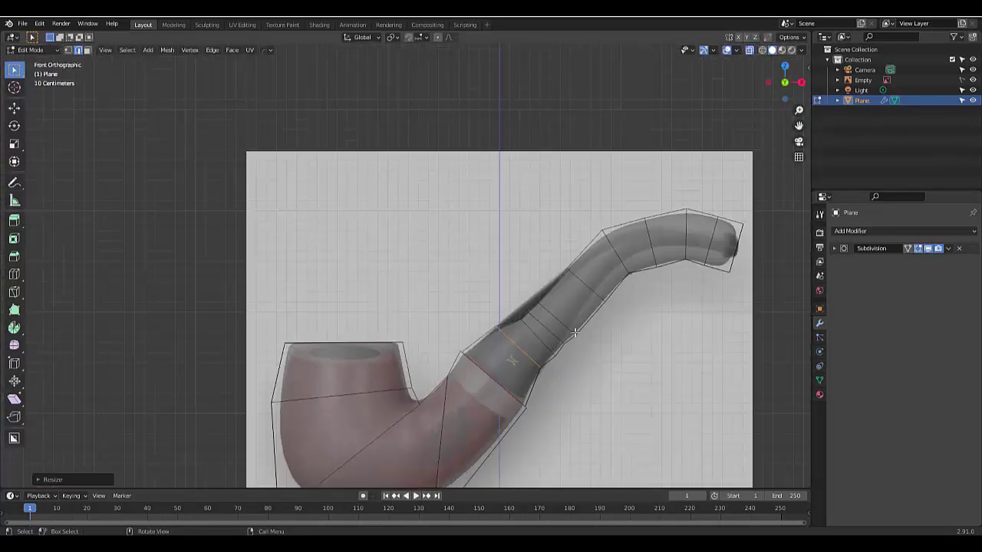
{"action": "left_click", "coordinate": [590, 289], "text": "alt"}
{"action": "key", "text": "g"}
{"action": "key", "text": "g"}
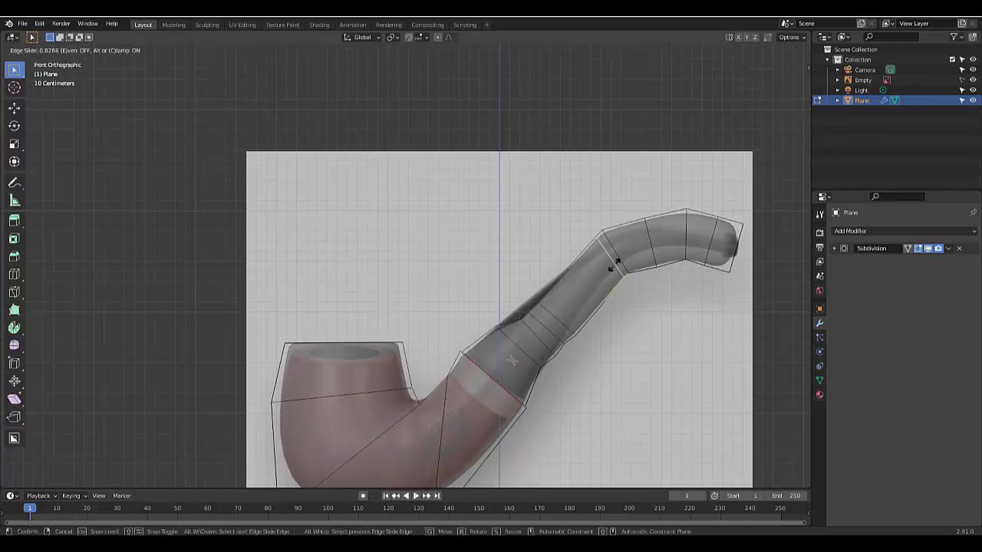
{"action": "left_click", "coordinate": [602, 274]}
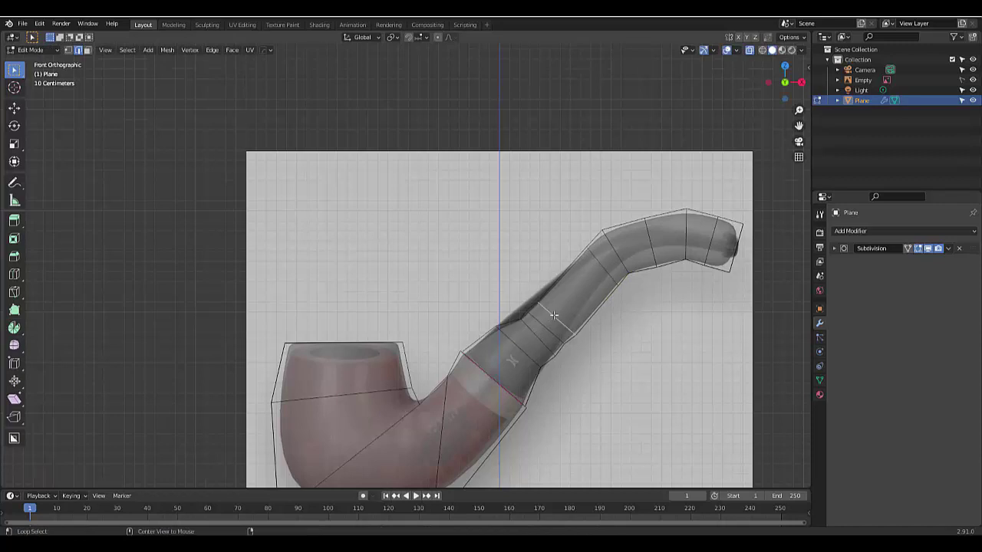
{"action": "key", "text": "g"}
{"action": "key", "text": "g"}
{"action": "left_click", "coordinate": [544, 322]}
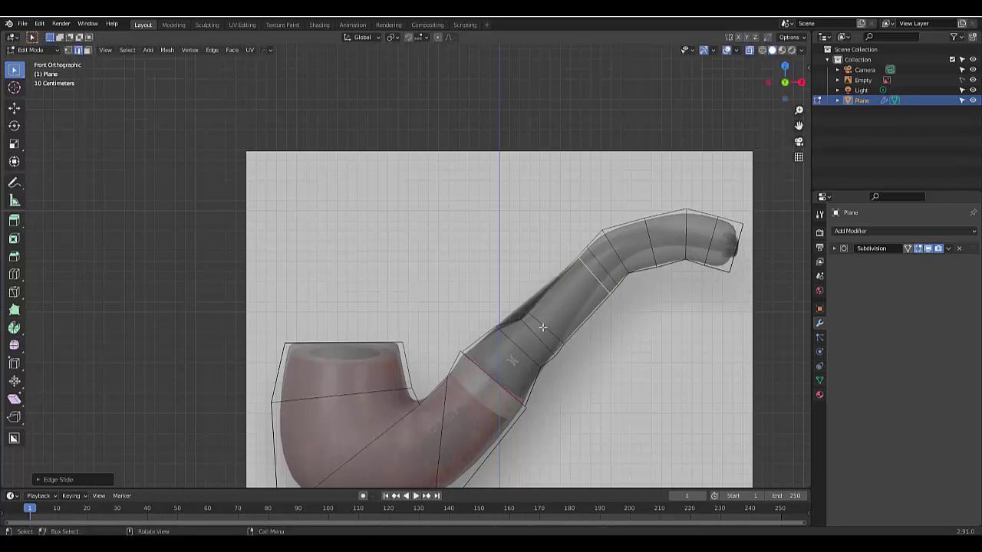
{"action": "key", "text": "g"}
{"action": "key", "text": "g"}
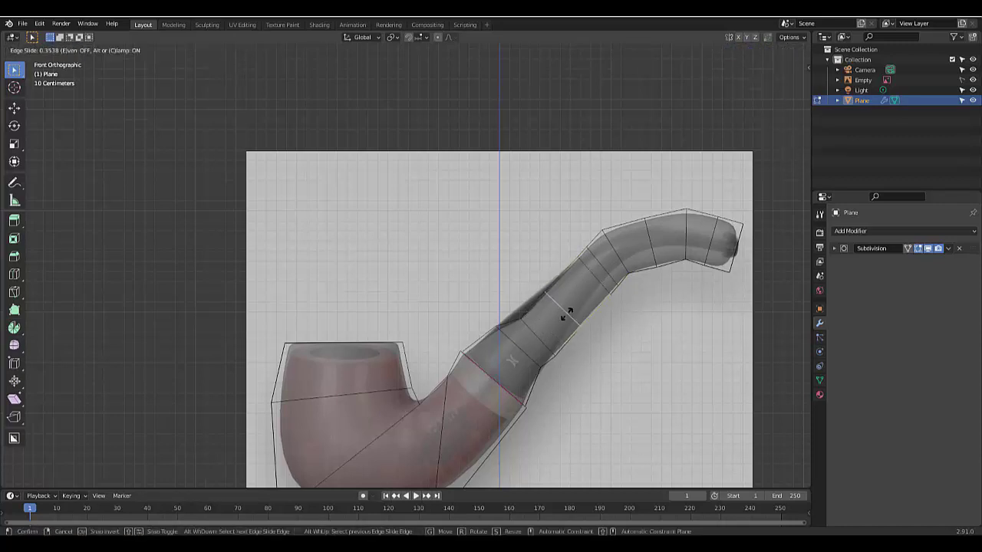
{"action": "left_click", "coordinate": [546, 326]}
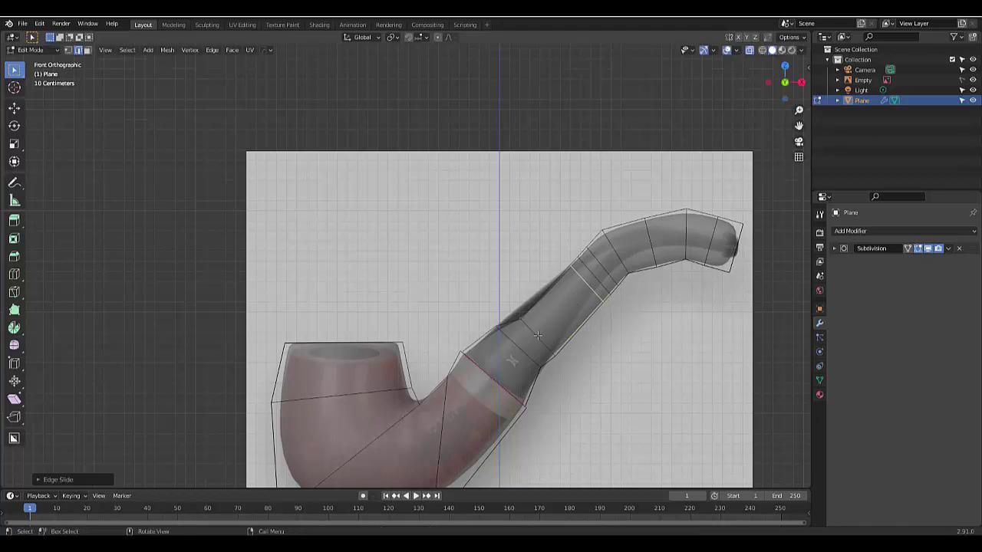
- Move the second stem loop above the creased edge further up, then rotate and scale it to the stem's width
{"action": "scroll", "coordinate": [537, 335], "scroll_direction": "up", "scroll_amount": 2}
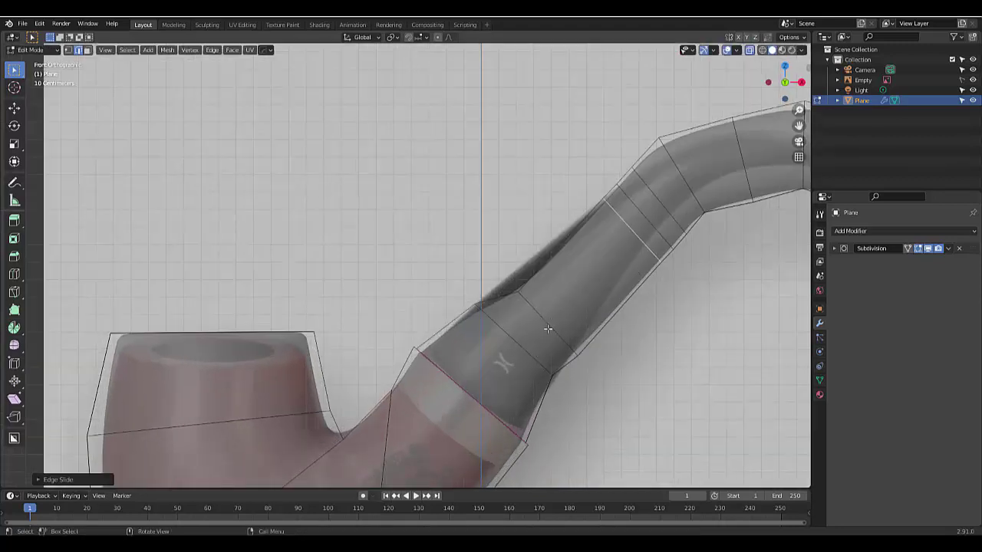
{"action": "left_click", "coordinate": [546, 332], "text": "alt"}
{"action": "scroll", "coordinate": [545, 336], "scroll_direction": "up", "scroll_amount": 2}
{"action": "key", "text": "g"}
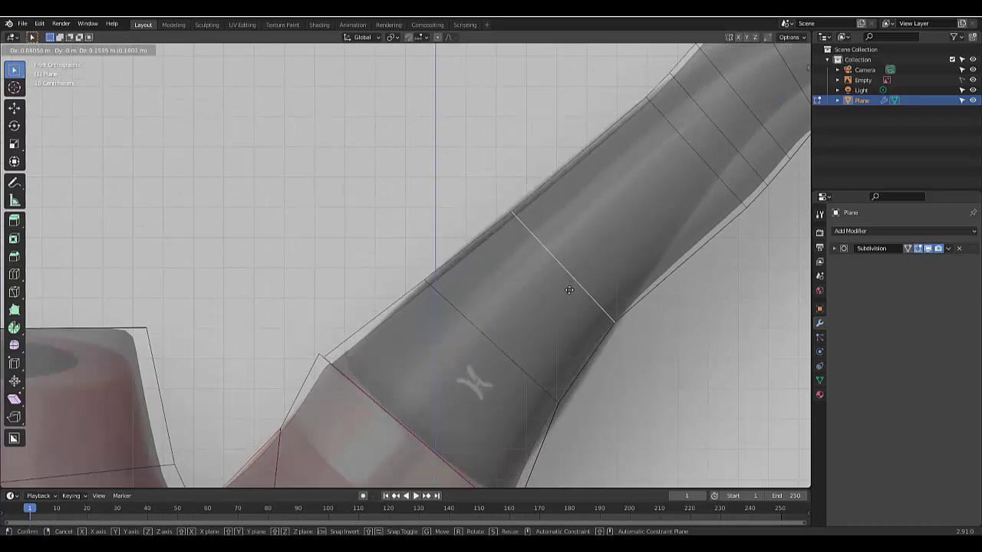
{"action": "left_click", "coordinate": [573, 295]}
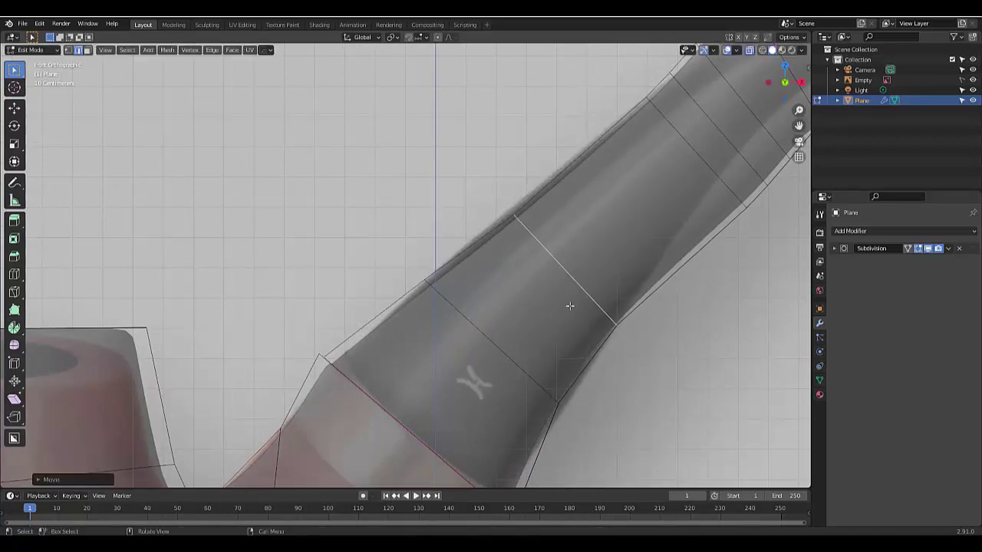
{"action": "key", "text": "r"}
{"action": "left_click", "coordinate": [647, 344]}
{"action": "key", "text": "g"}
{"action": "left_click", "coordinate": [646, 341]}
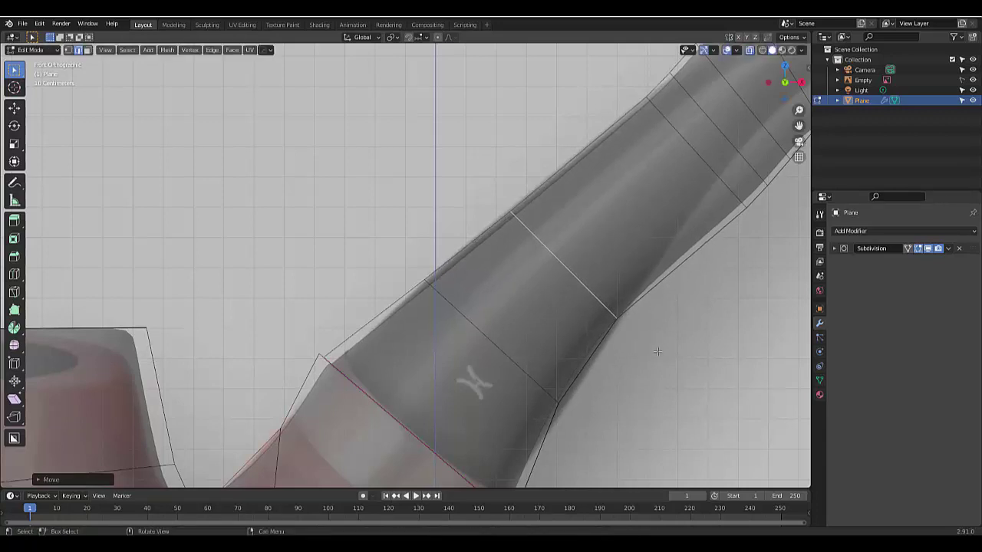
{"action": "key", "text": "s"}
{"action": "left_click", "coordinate": [661, 345]}
- Enlarge the first stem loop above the creased edge slightly and nudge it so it spans the stem in the reference
{"action": "left_click", "coordinate": [519, 364], "text": "alt"}
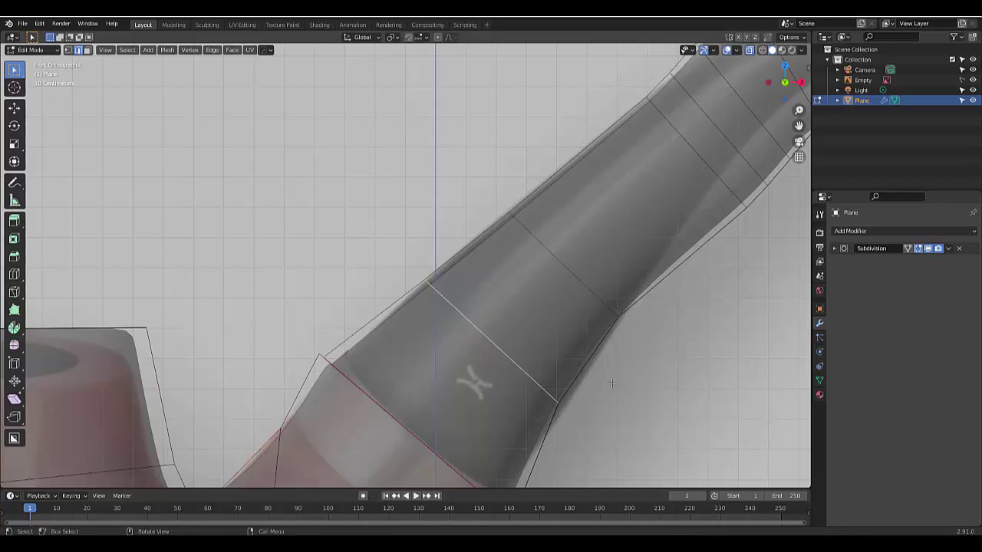
{"action": "key", "text": "s"}
{"action": "left_click", "coordinate": [618, 390]}
{"action": "key", "text": "g"}
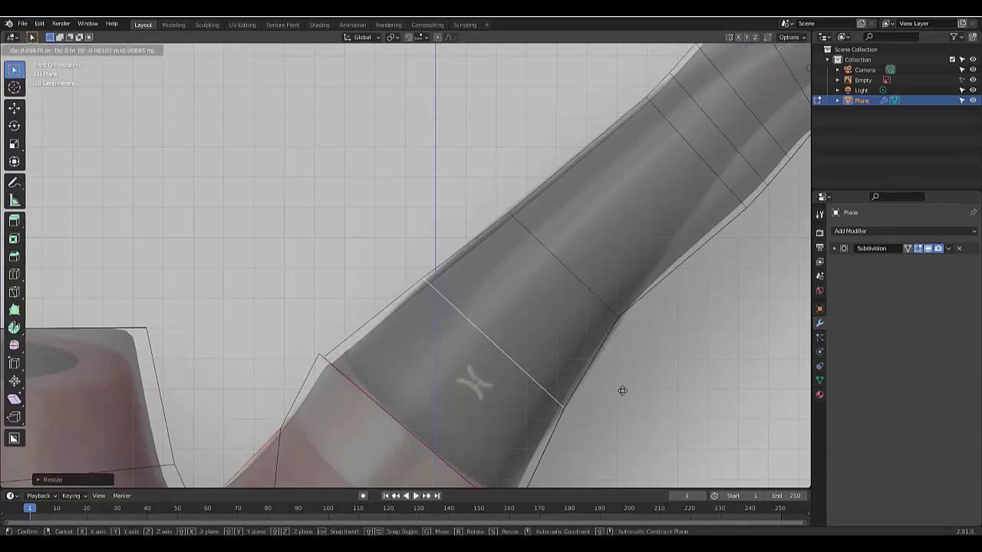
{"action": "left_click", "coordinate": [626, 391]}
{"action": "key", "text": "s"}
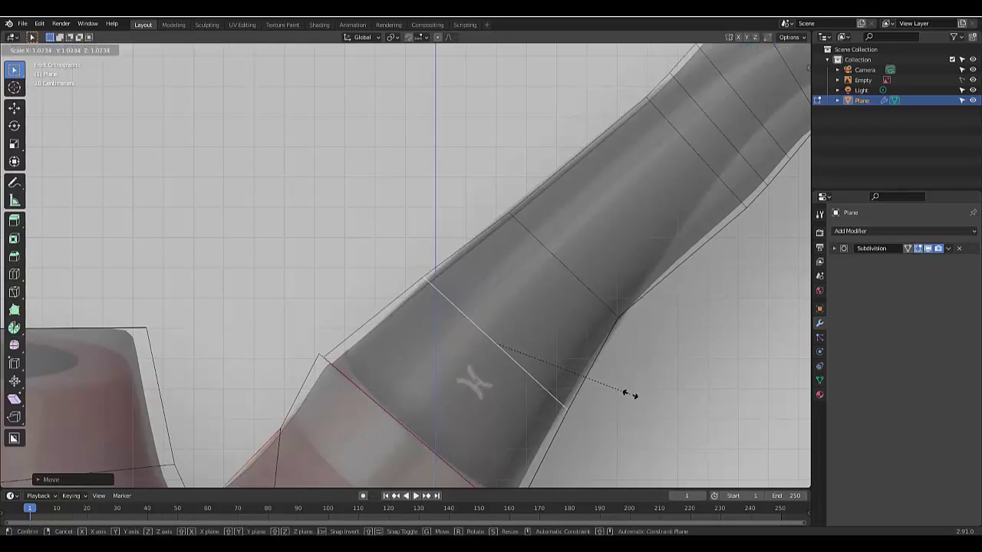
{"action": "left_click", "coordinate": [629, 394]}
{"action": "scroll", "coordinate": [679, 243], "scroll_direction": "down", "scroll_amount": 3}
{"action": "scroll", "coordinate": [678, 243], "scroll_direction": "up", "scroll_amount": 1}
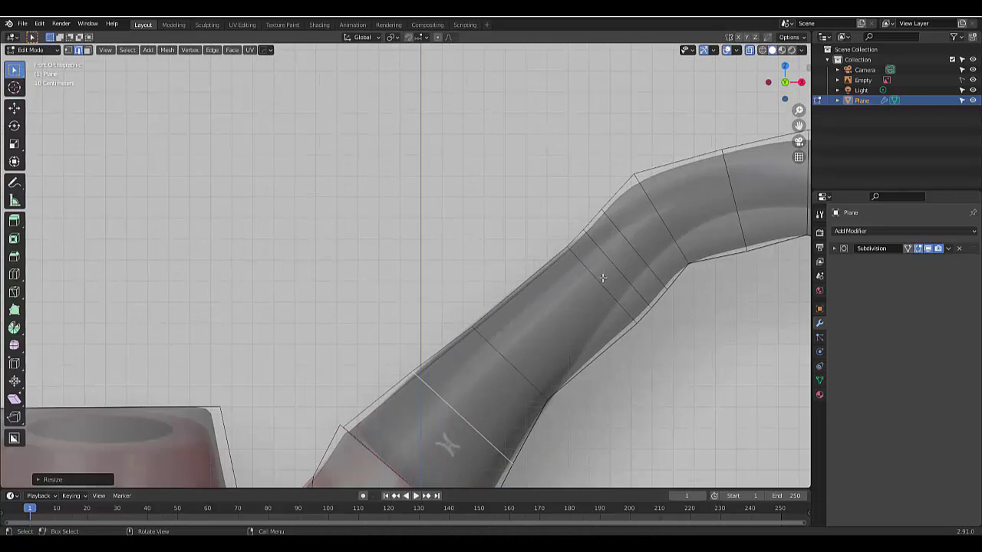
- Edge-slide the third stem loop above the creased edge down close to the second one, and rotate it
{"action": "left_click", "coordinate": [622, 298], "text": "alt"}
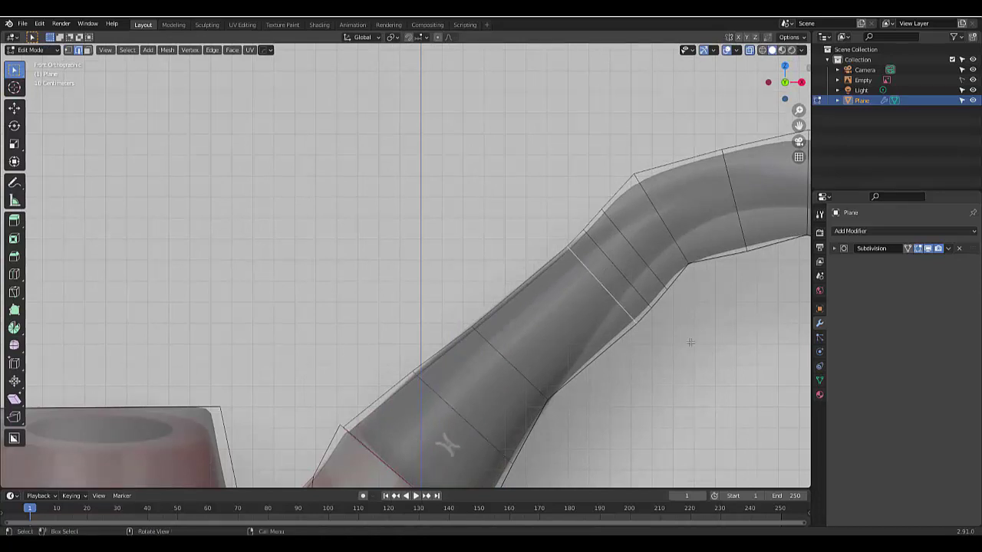
{"action": "key", "text": "g"}
{"action": "key", "text": "g"}
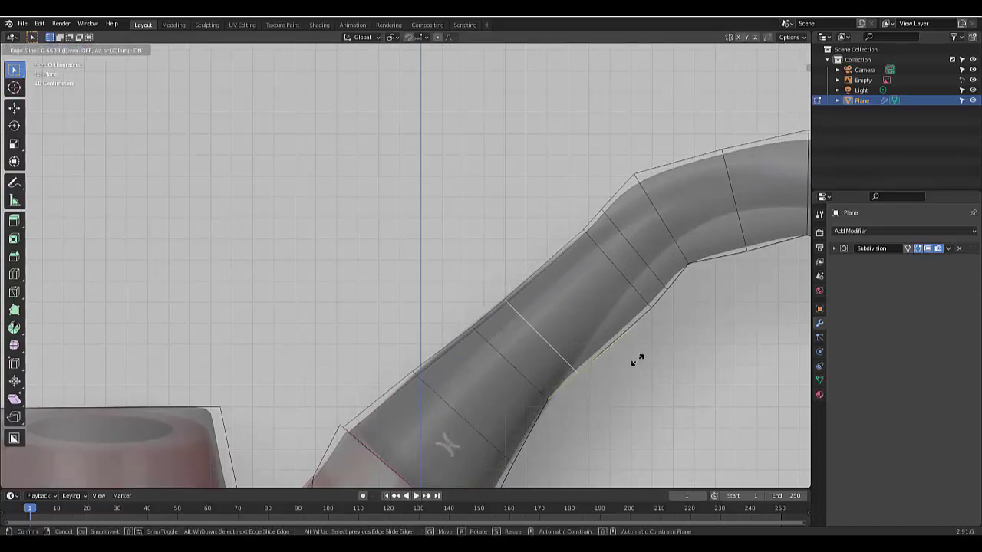
{"action": "left_click", "coordinate": [640, 356]}
{"action": "key", "text": "s"}
{"action": "key", "text": "r"}
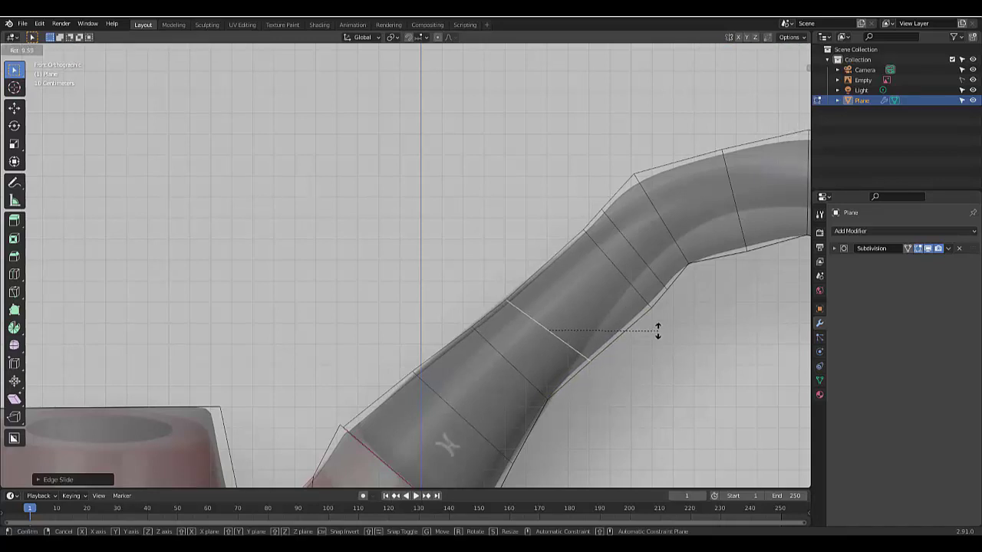
{"action": "left_click", "coordinate": [657, 331]}
- Move the third stem loop slightly up the stem, then rotate and scale it to match the reference width
{"action": "key", "text": "g"}
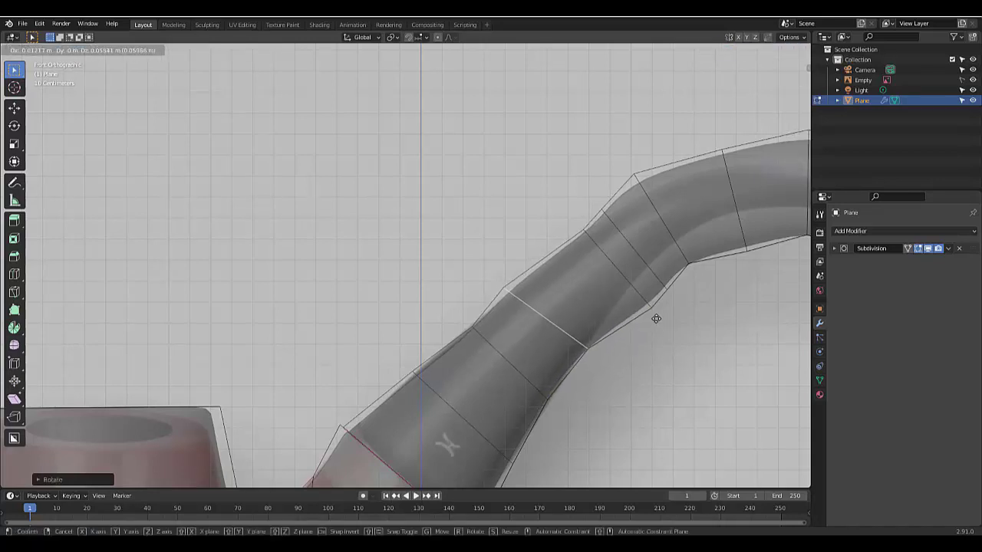
{"action": "left_click", "coordinate": [660, 322]}
{"action": "key", "text": "r"}
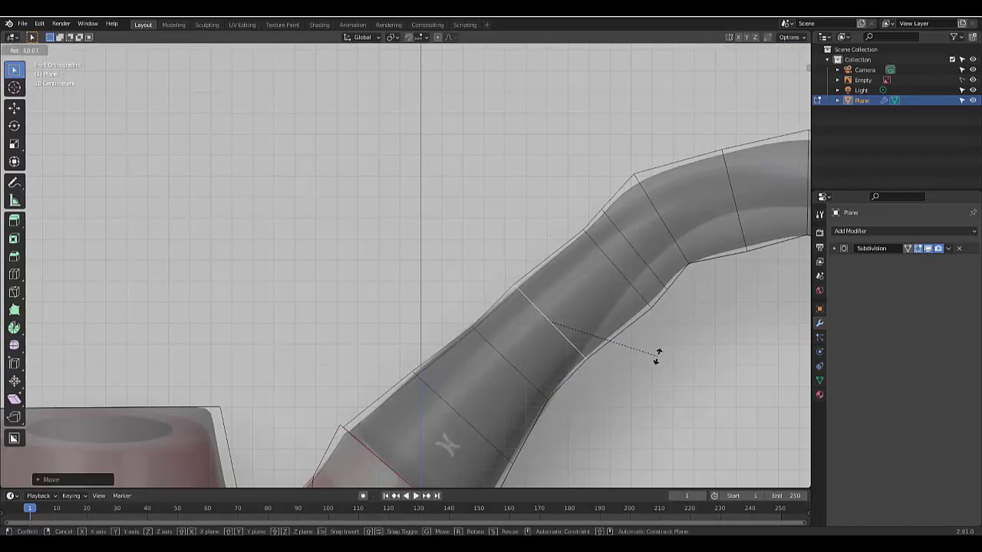
{"action": "left_click", "coordinate": [661, 349]}
{"action": "key", "text": "s"}
{"action": "left_click", "coordinate": [656, 345]}
{"action": "scroll", "coordinate": [637, 357], "scroll_direction": "up", "scroll_amount": 3}
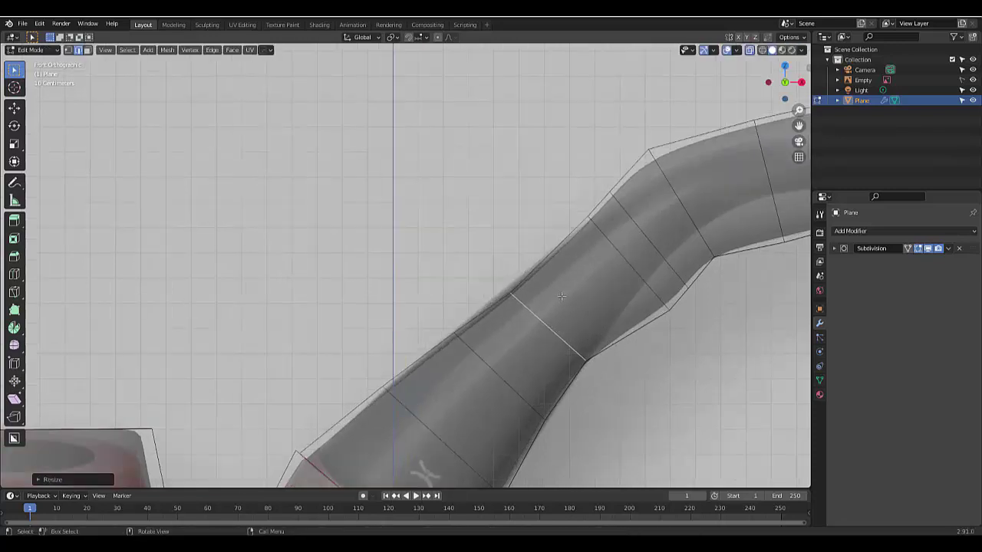
{"action": "key", "text": "s"}
{"action": "right_click", "coordinate": [658, 385]}
{"action": "key", "text": "s"}
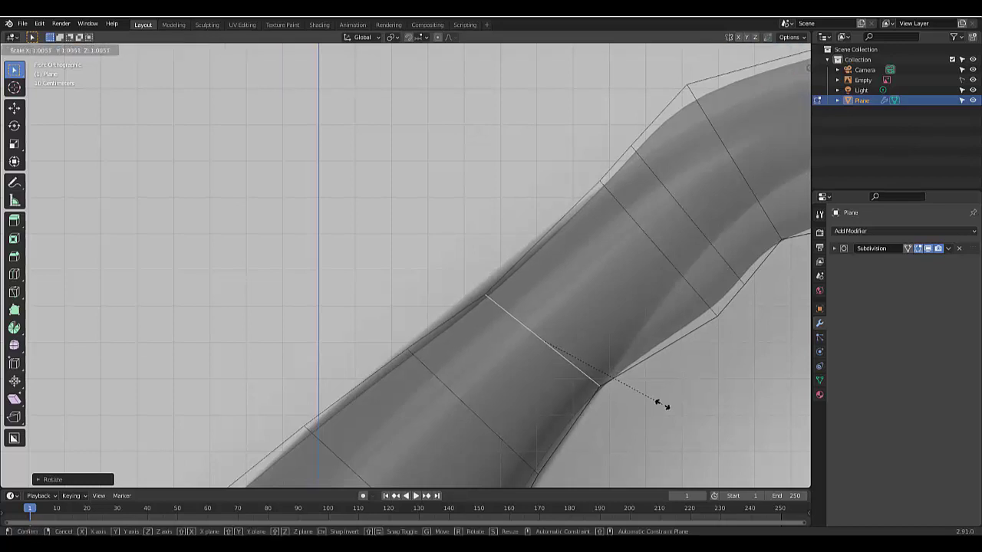
{"action": "right_click", "coordinate": [656, 402]}
{"action": "scroll", "coordinate": [621, 376], "scroll_direction": "down", "scroll_amount": 2}
- Edge-slide the fourth stem loop down toward the third one, and move it slightly up from there
{"action": "left_click", "coordinate": [645, 289], "text": "alt"}
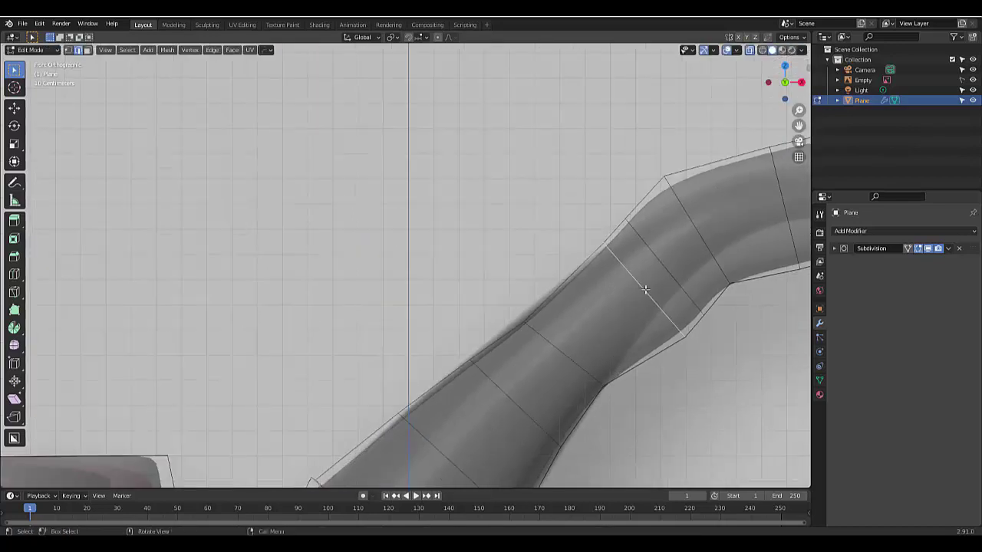
{"action": "scroll", "coordinate": [699, 304], "scroll_direction": "up", "scroll_amount": 1}
{"action": "key", "text": "g"}
{"action": "key", "text": "g"}
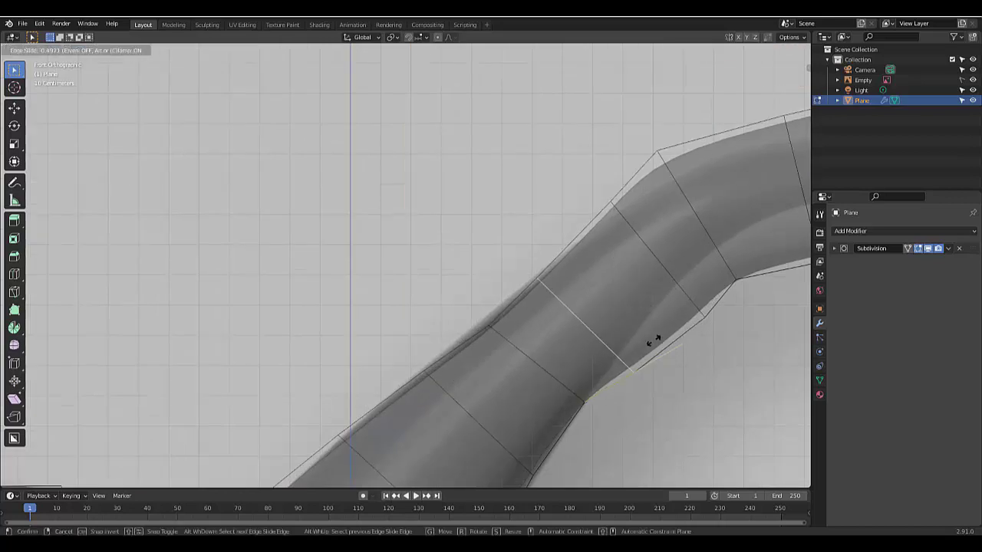
{"action": "left_click", "coordinate": [656, 318]}
{"action": "key", "text": "g"}
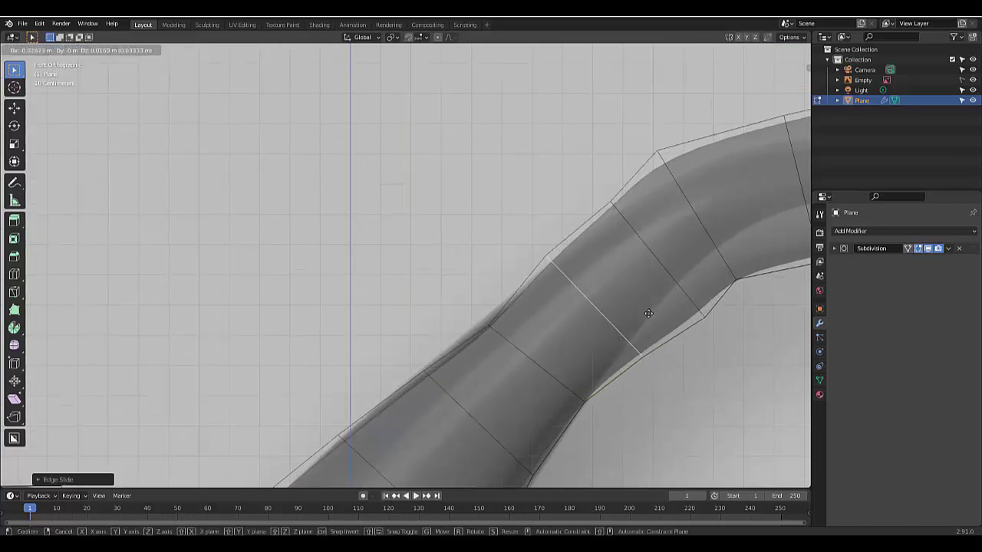
{"action": "left_click", "coordinate": [644, 310]}
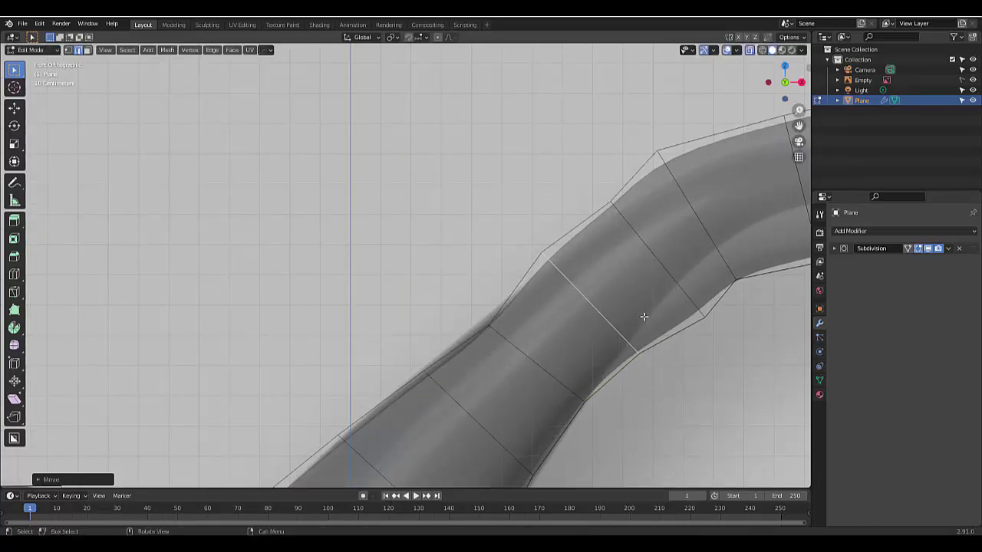
- Rotate the fourth stem loop across the stem and shrink it to the stem's width
{"action": "key", "text": "r"}
{"action": "left_click", "coordinate": [710, 367]}
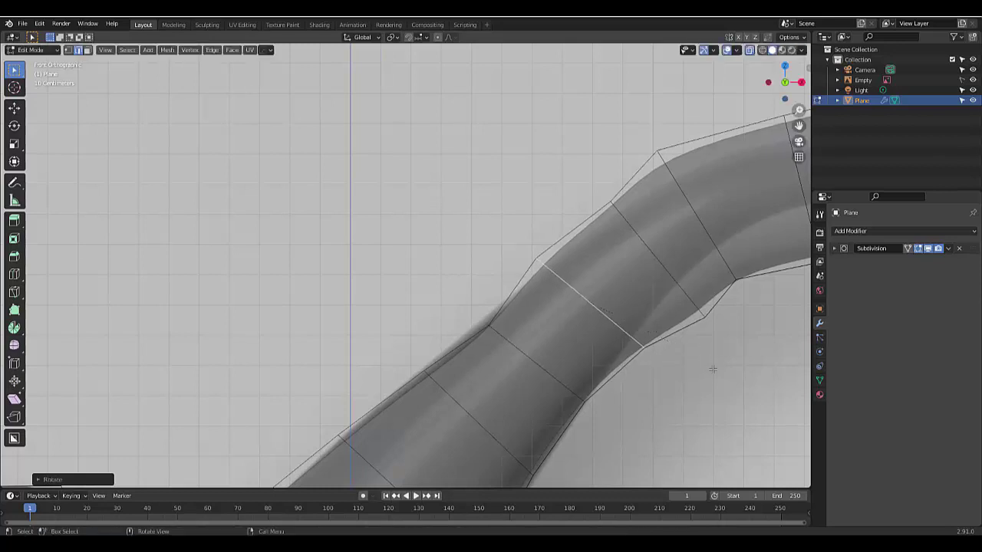
{"action": "key", "text": "s"}
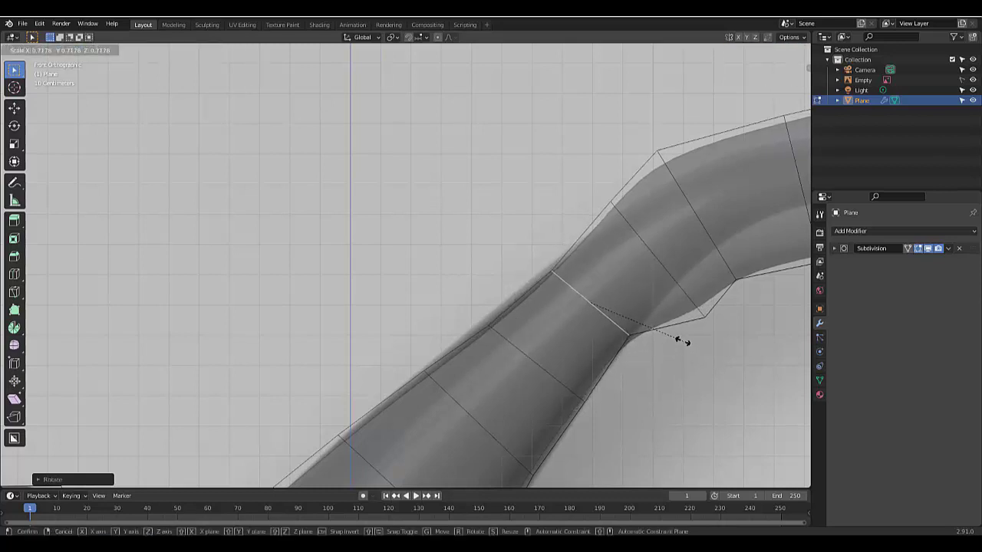
{"action": "left_click", "coordinate": [685, 349]}
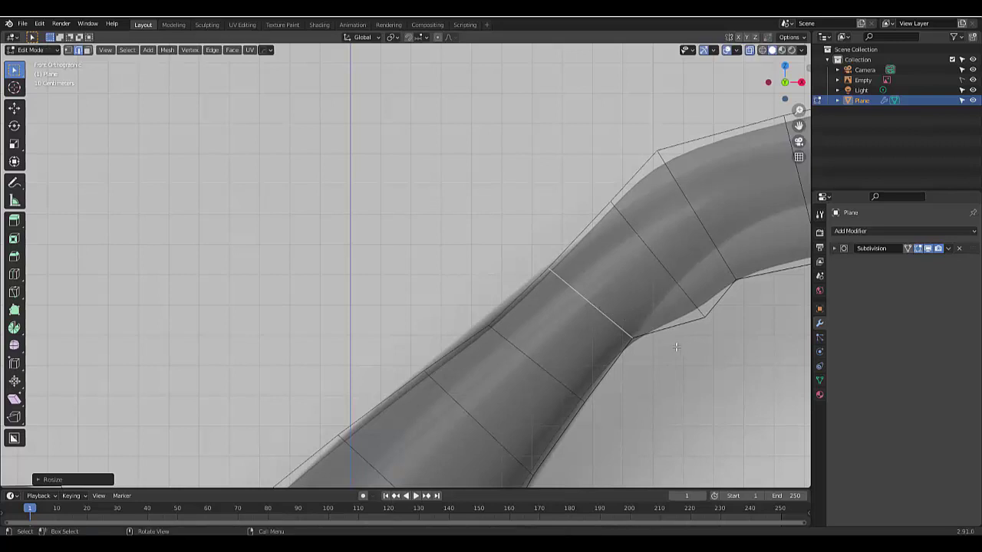
- Shrink the fifth stem loop, just below the bend, and move it onto the stem outline
{"action": "scroll", "coordinate": [675, 361], "scroll_direction": "down", "scroll_amount": 5}
{"action": "scroll", "coordinate": [583, 399], "scroll_direction": "up", "scroll_amount": 3}
{"action": "scroll", "coordinate": [565, 400], "scroll_direction": "down", "scroll_amount": 2}
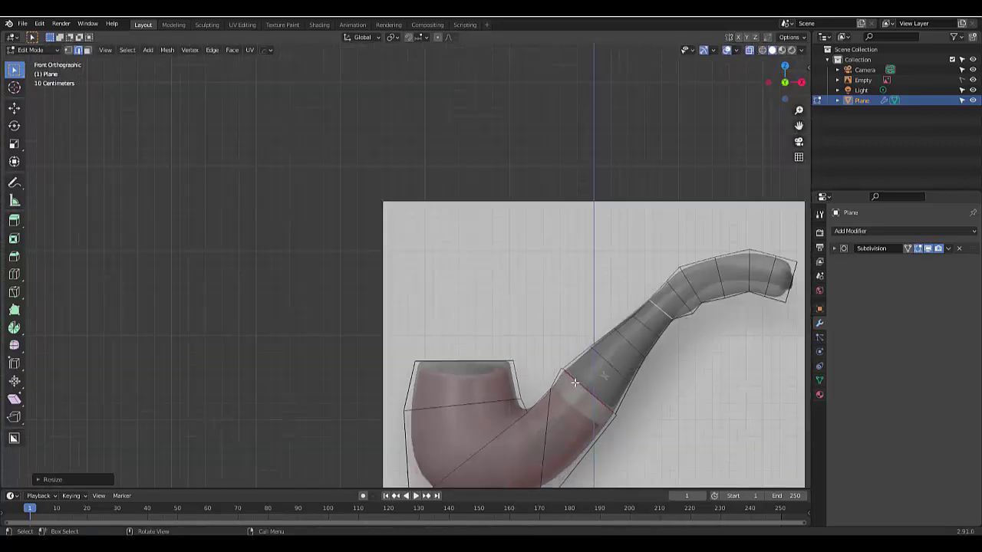
{"action": "middle_click_drag", "start_coordinate": [565, 400], "coordinate": [502, 369], "text": "shift"}
{"action": "scroll", "coordinate": [548, 337], "scroll_direction": "up", "scroll_amount": 5}
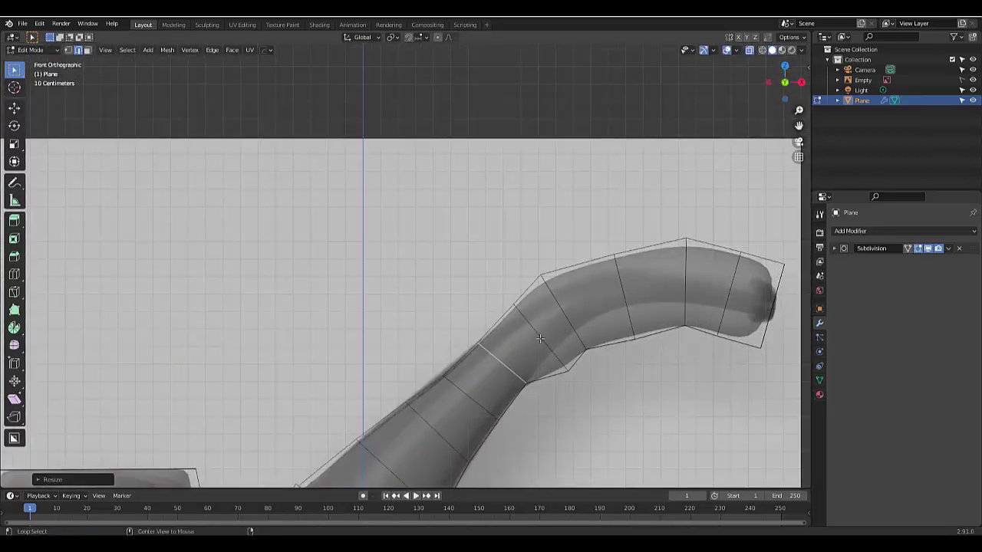
{"action": "left_click", "coordinate": [540, 338], "text": "alt"}
{"action": "key", "text": "s"}
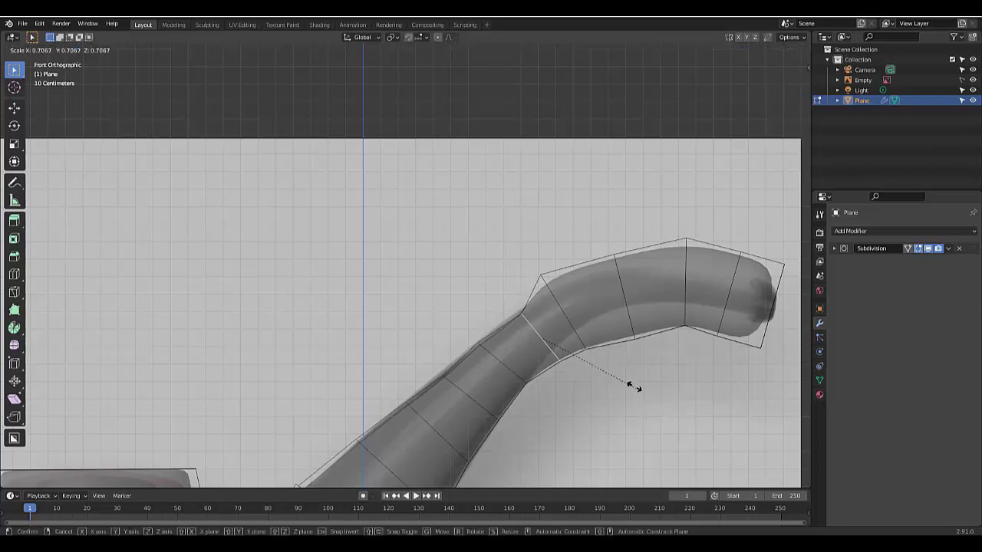
{"action": "left_click", "coordinate": [609, 369]}
{"action": "key", "text": "g"}
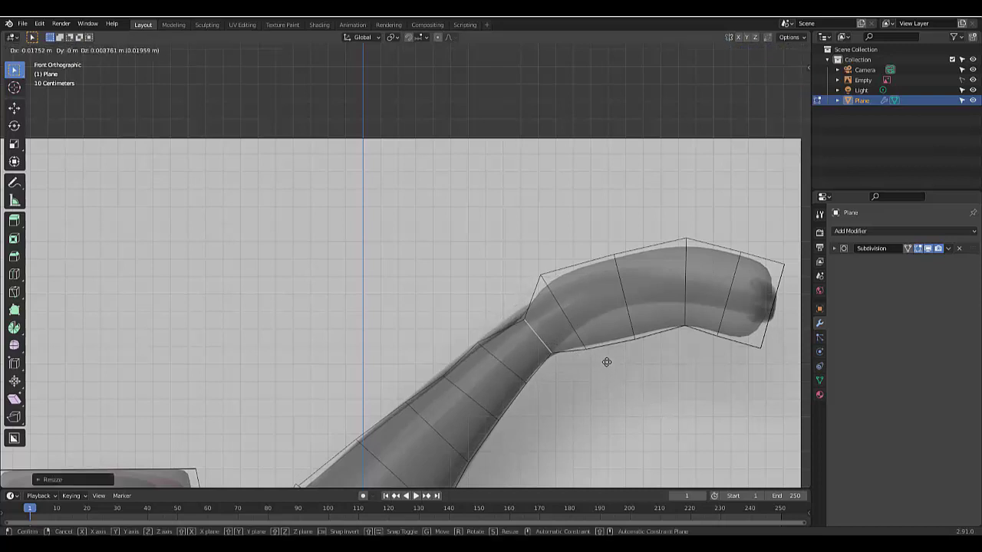
{"action": "left_click", "coordinate": [609, 369]}
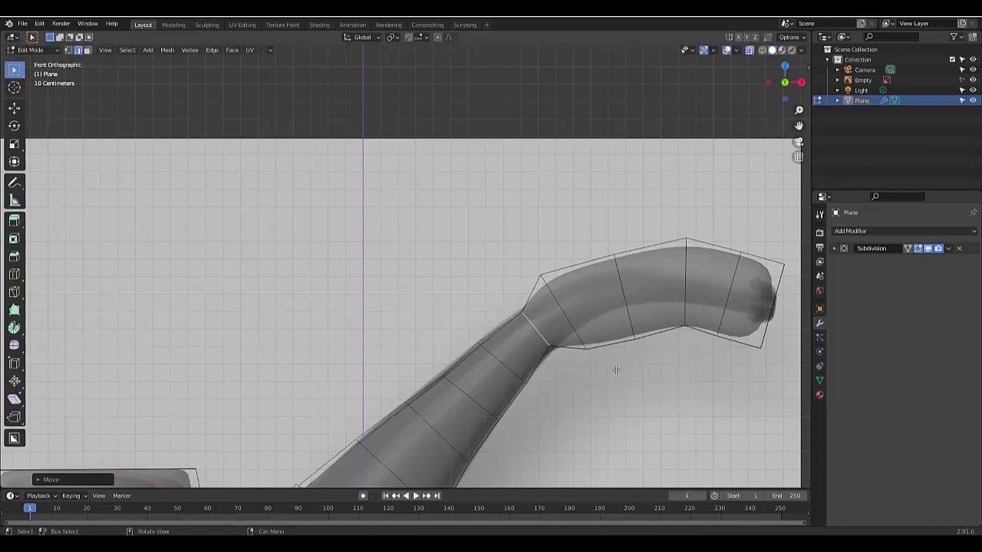
- Enlarge the fifth stem loop in small increments to the stem's width and nudge it into line with the reference
{"action": "scroll", "coordinate": [616, 371], "scroll_direction": "up", "scroll_amount": 4}
{"action": "key", "text": "s"}
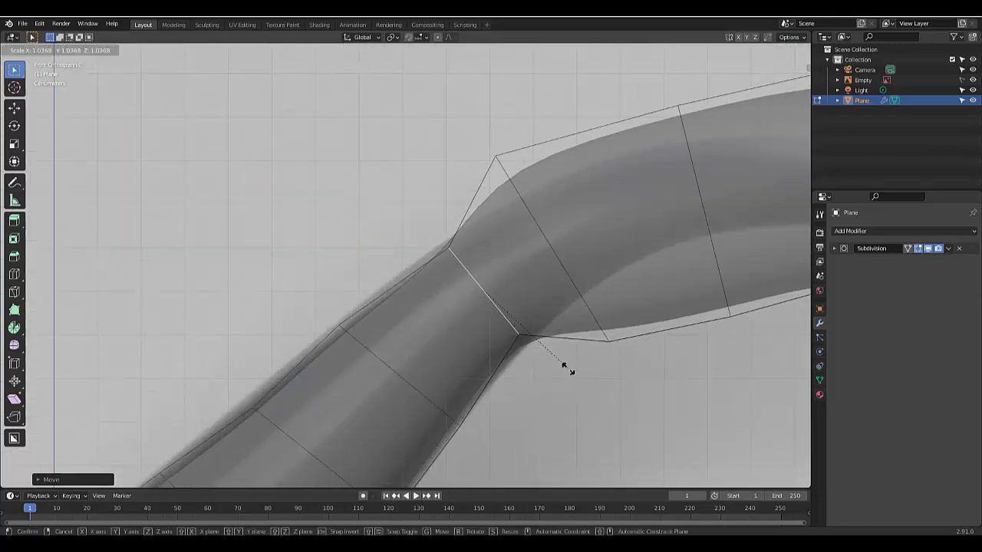
{"action": "left_click", "coordinate": [562, 380]}
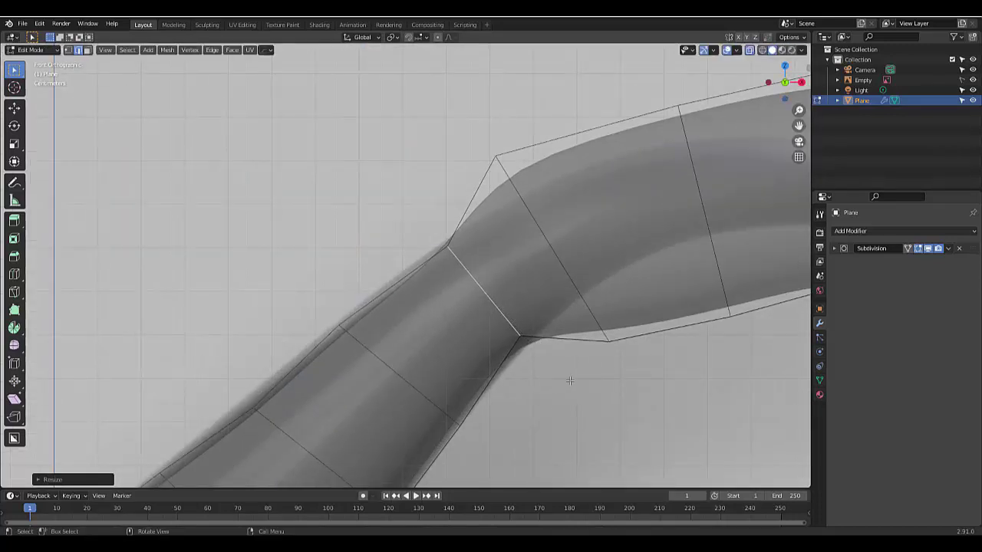
{"action": "key", "text": "s"}
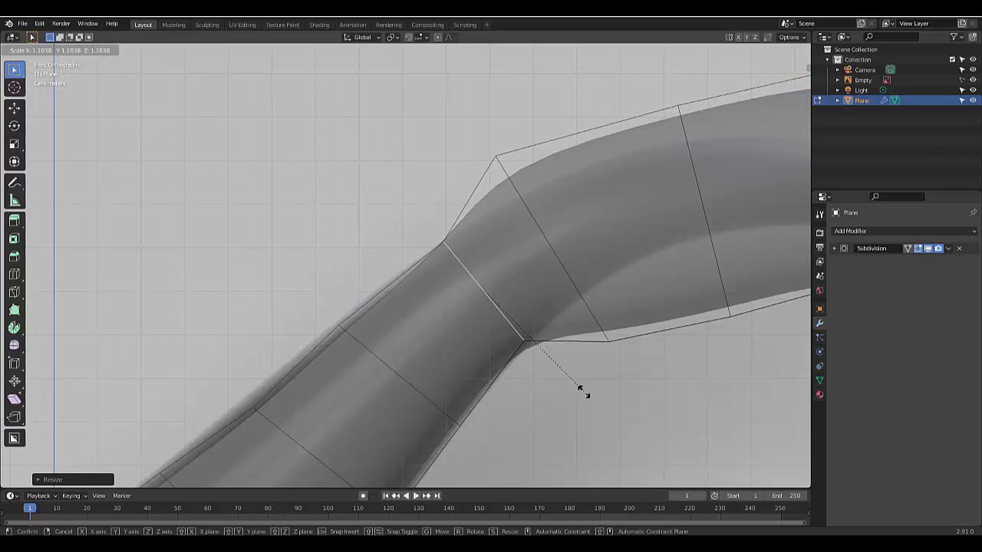
{"action": "left_click", "coordinate": [581, 388]}
{"action": "key", "text": "g"}
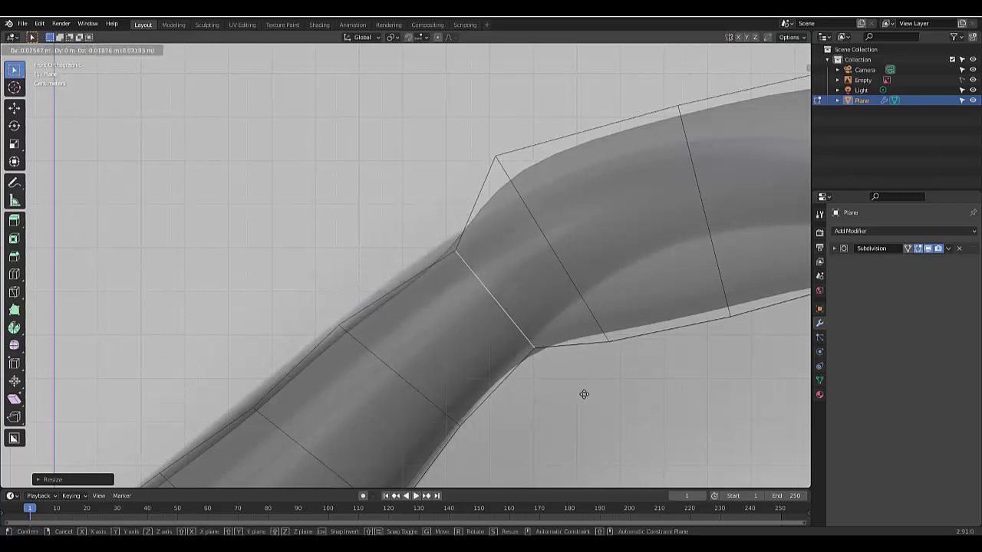
{"action": "left_click", "coordinate": [582, 392]}
- Select the four loops along the curved mouthpiece section and scale them down together to about 0.43
{"action": "scroll", "coordinate": [575, 383], "scroll_direction": "down", "scroll_amount": 3}
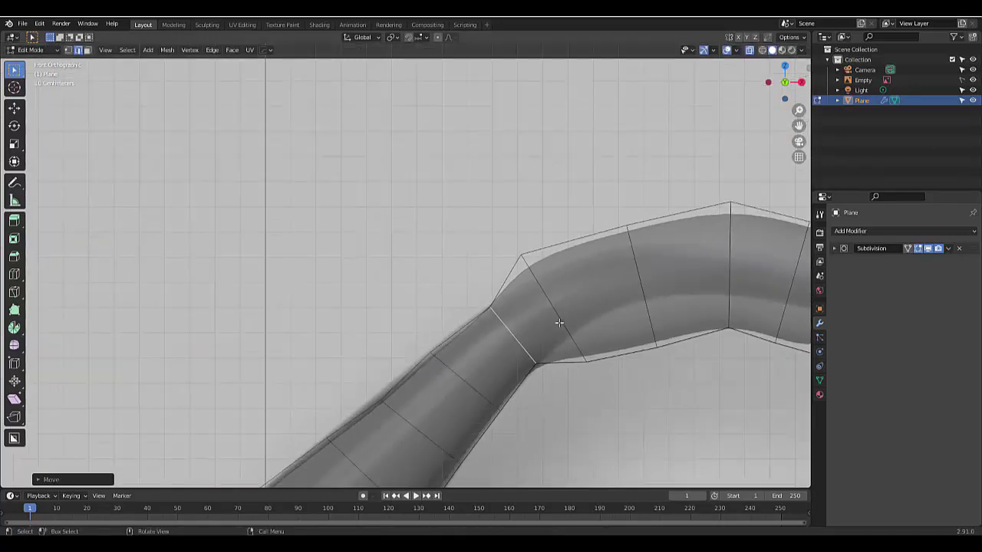
{"action": "left_click", "coordinate": [560, 323], "text": "alt"}
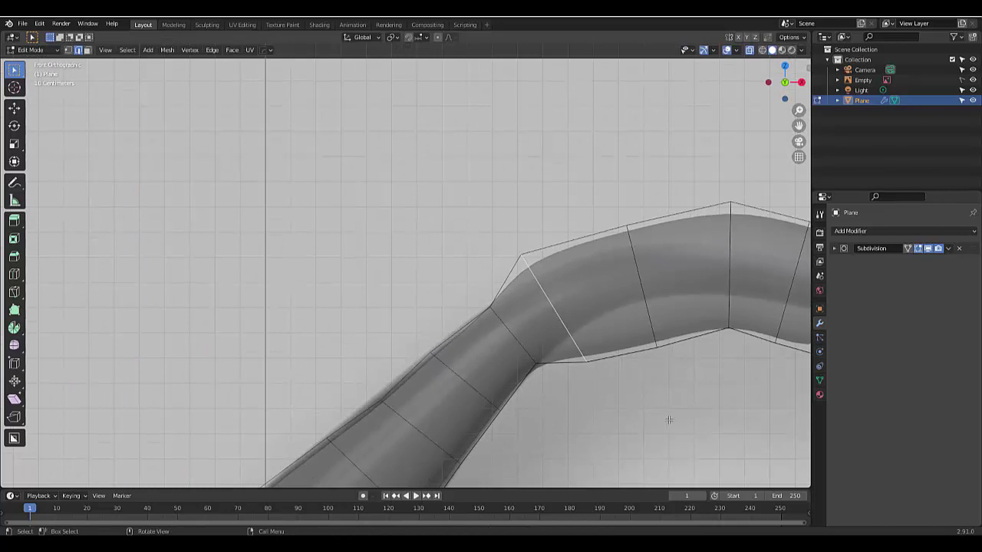
{"action": "left_click", "coordinate": [643, 292], "text": "alt+shift"}
{"action": "left_click", "coordinate": [731, 288], "text": "alt+shift"}
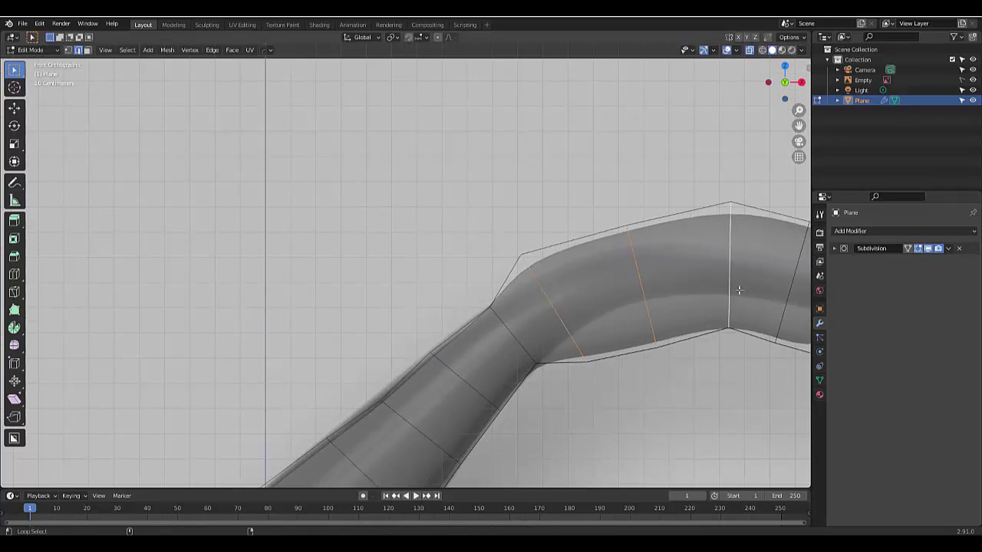
{"action": "scroll", "coordinate": [773, 310], "scroll_direction": "down", "scroll_amount": 4}
{"action": "scroll", "coordinate": [690, 353], "scroll_direction": "up", "scroll_amount": 3}
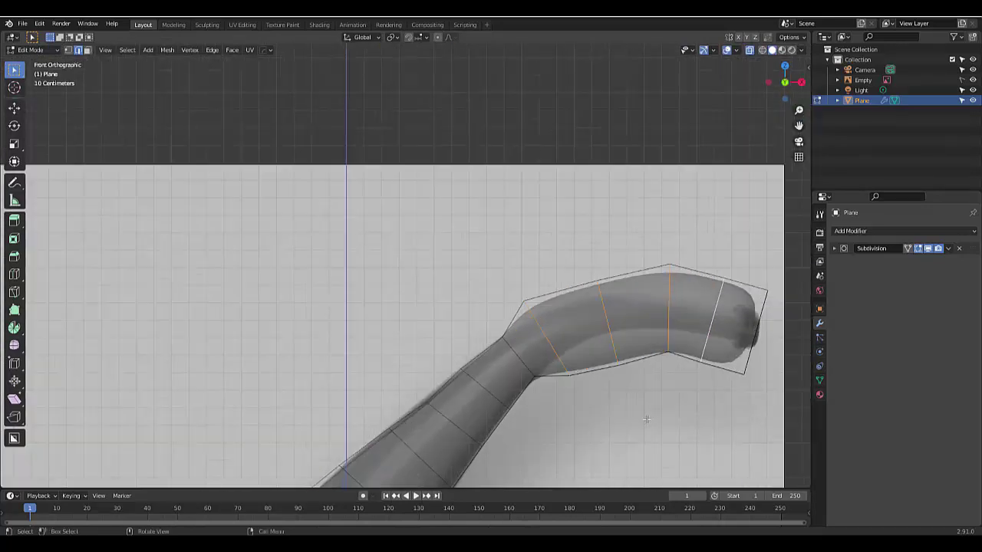
{"action": "key", "text": "s"}
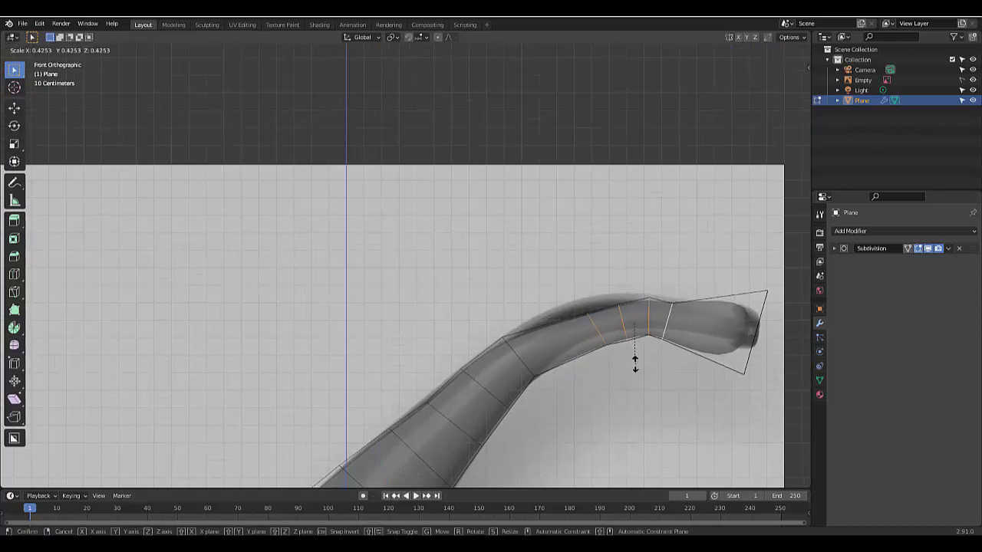
{"action": "left_click", "coordinate": [636, 363]}
- Move the first of the shrunken bend loops back toward the fifth stem loop, placing it across the start of the curve
{"action": "scroll", "coordinate": [628, 343], "scroll_direction": "up", "scroll_amount": 2}
{"action": "scroll", "coordinate": [628, 343], "scroll_direction": "up", "scroll_amount": 2}
{"action": "left_click", "coordinate": [603, 290], "text": "alt"}
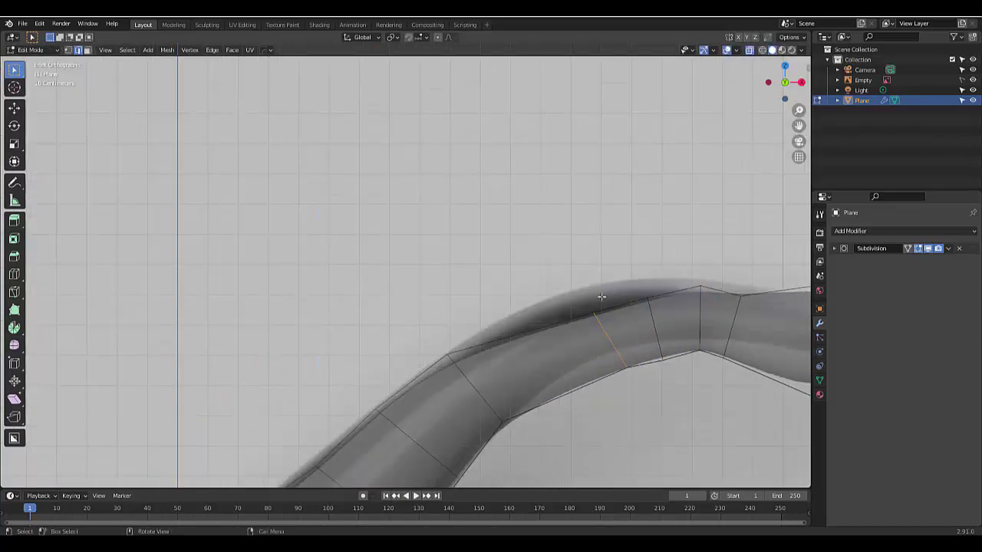
{"action": "key", "text": "g"}
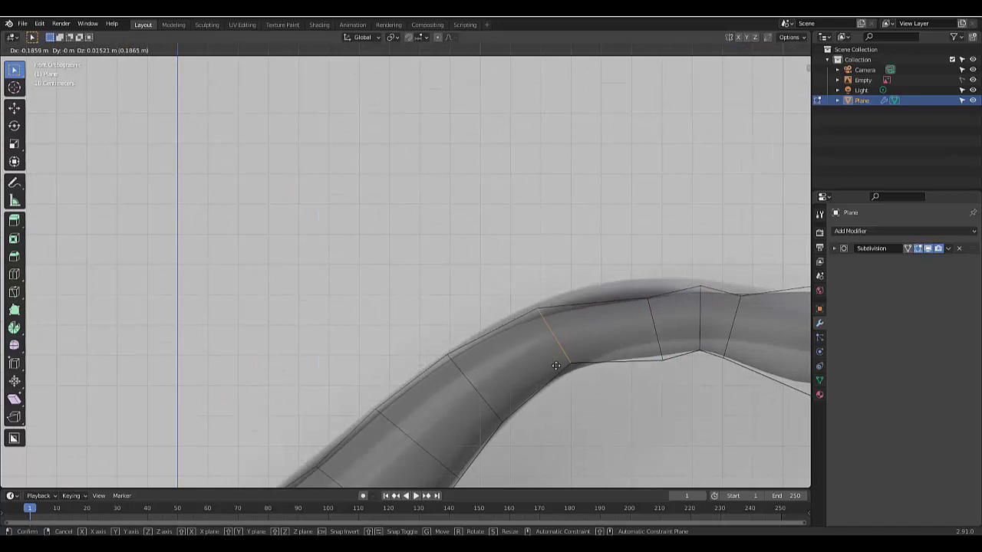
{"action": "left_click", "coordinate": [537, 374]}
{"action": "scroll", "coordinate": [563, 419], "scroll_direction": "up", "scroll_amount": 3}
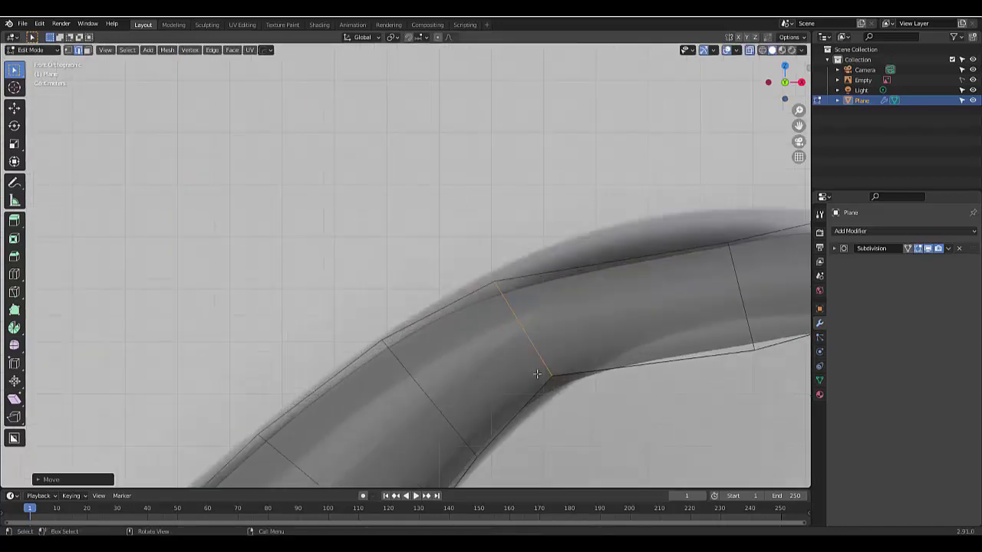
- Enlarge the first bend loop slightly so it spans the stem's width at the start of the curve
{"action": "key", "text": "s"}
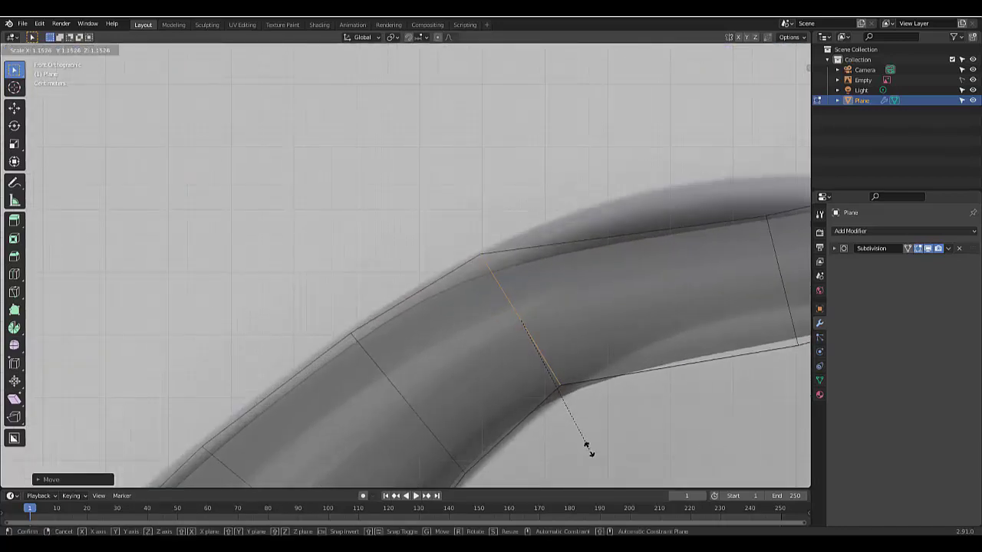
{"action": "left_click", "coordinate": [586, 449]}
{"action": "scroll", "coordinate": [615, 405], "scroll_direction": "down", "scroll_amount": 1}
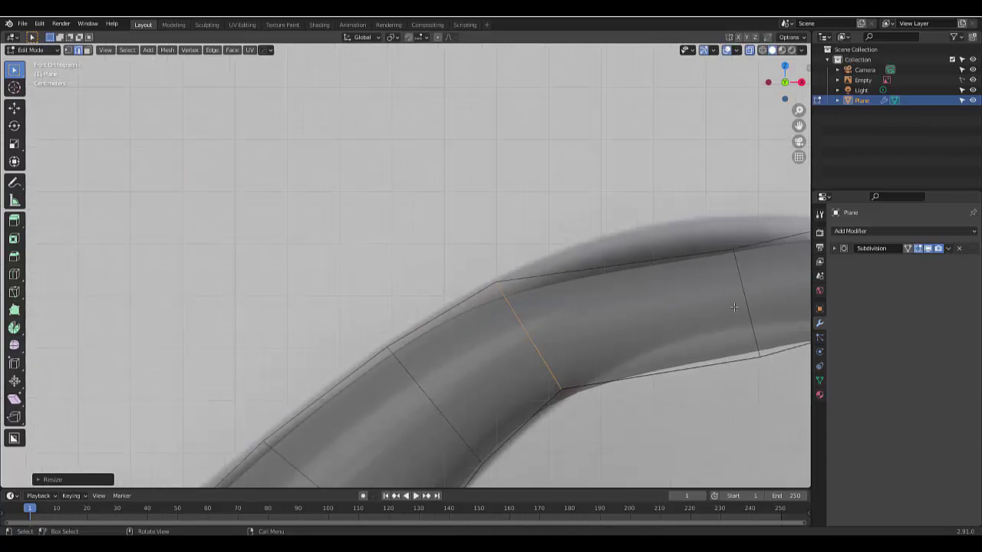
- Slide the second bend loop back near the first, move it onto the reference outline and rotate it slightly across the stem
{"action": "key", "text": "ctrl+r"}
{"action": "left_click", "coordinate": [745, 300]}
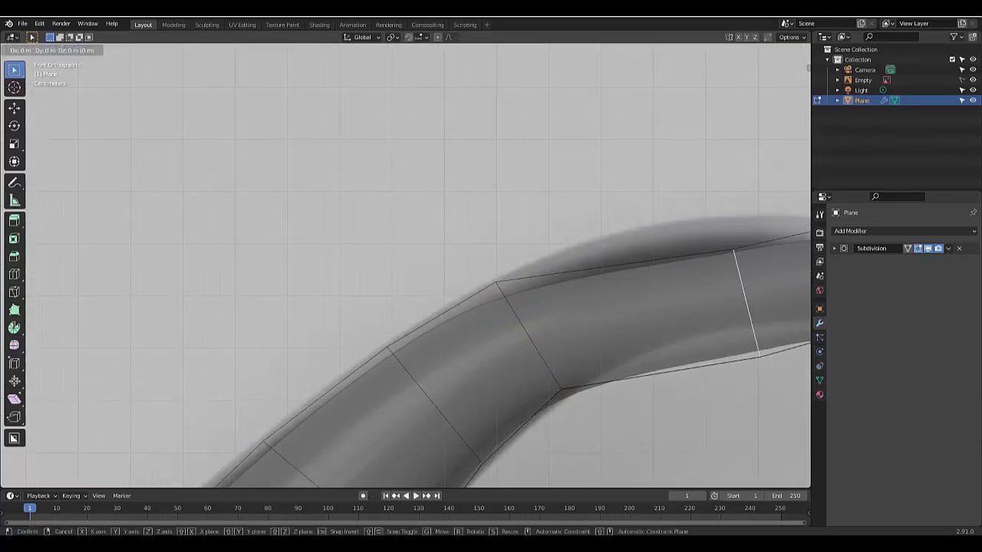
{"action": "left_click", "coordinate": [654, 318]}
{"action": "key", "text": "g"}
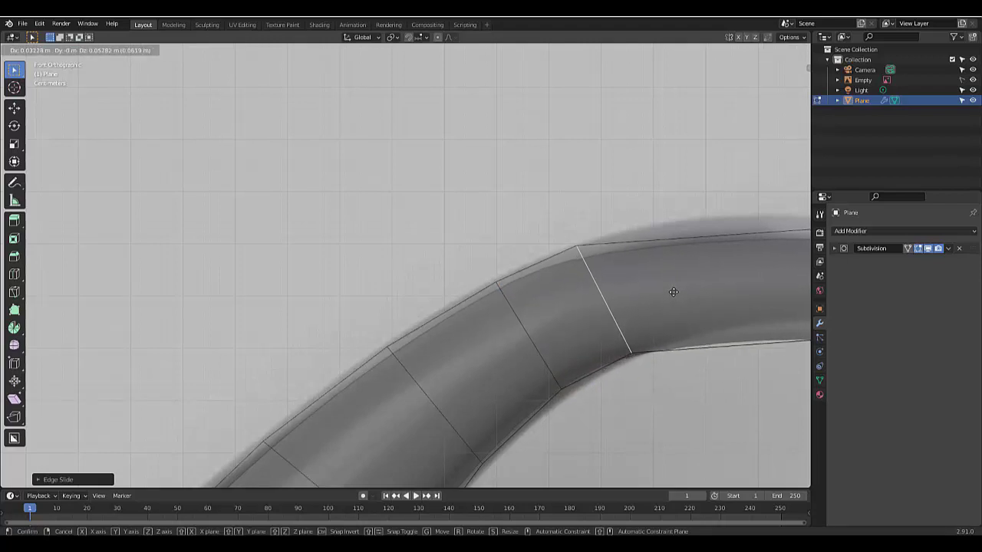
{"action": "left_click", "coordinate": [671, 292]}
{"action": "key", "text": "r"}
{"action": "left_click", "coordinate": [710, 355]}
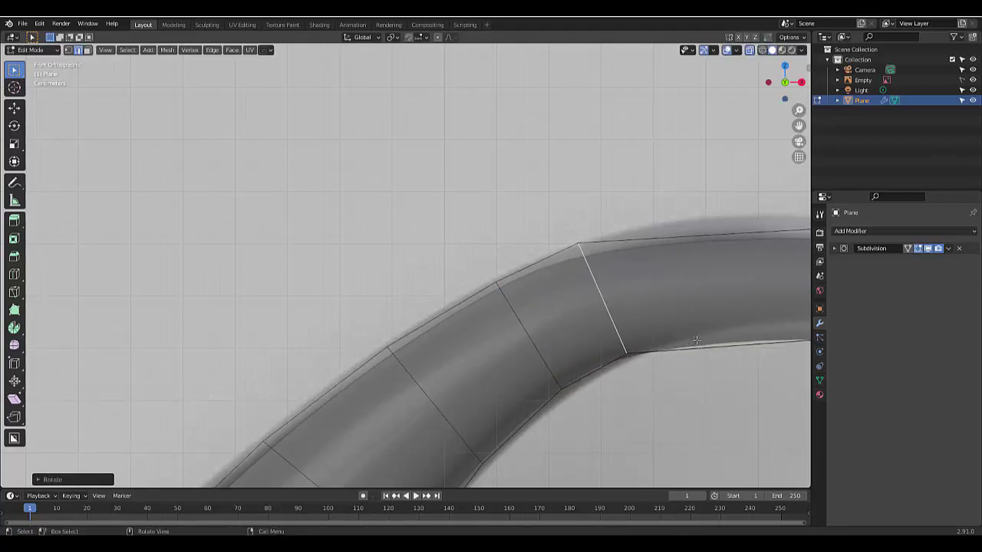
- Slide the third bend loop back near the second, raise it onto the curve and rotate it about -15°
{"action": "scroll", "coordinate": [616, 360], "scroll_direction": "down", "scroll_amount": 7}
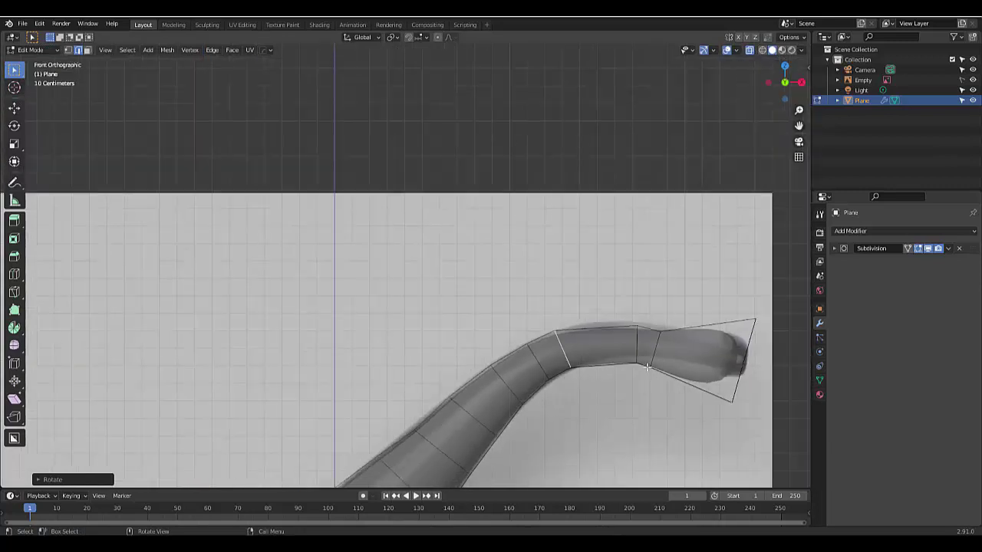
{"action": "scroll", "coordinate": [631, 326], "scroll_direction": "up", "scroll_amount": 4}
{"action": "left_click", "coordinate": [622, 322], "text": "alt"}
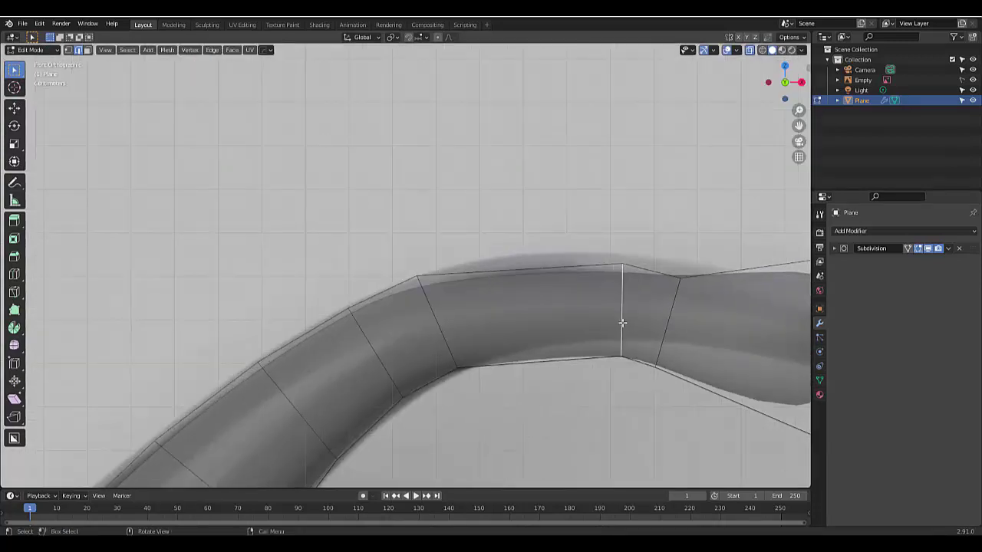
{"action": "key", "text": "g"}
{"action": "key", "text": "g"}
{"action": "left_click", "coordinate": [546, 312]}
{"action": "key", "text": "g"}
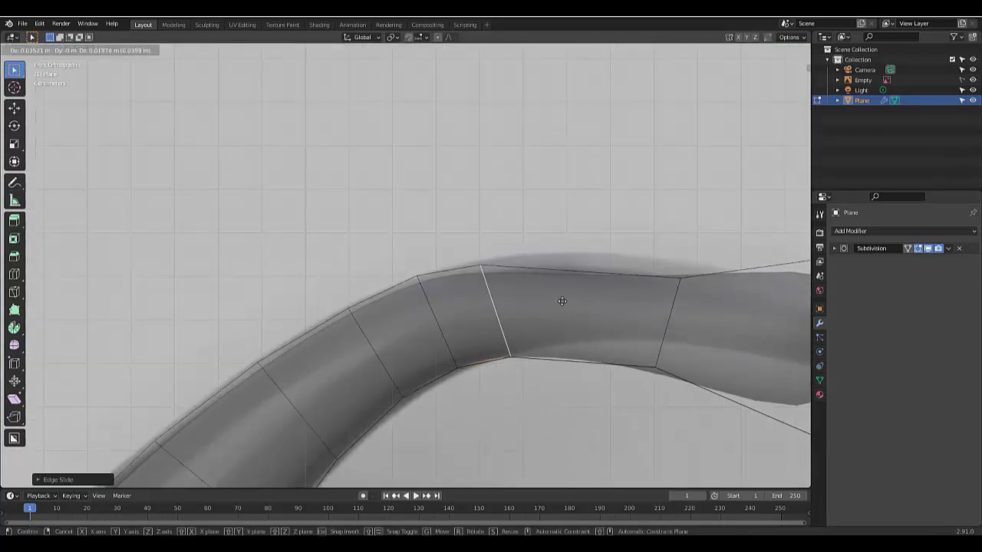
{"action": "left_click", "coordinate": [569, 318]}
{"action": "key", "text": "r"}
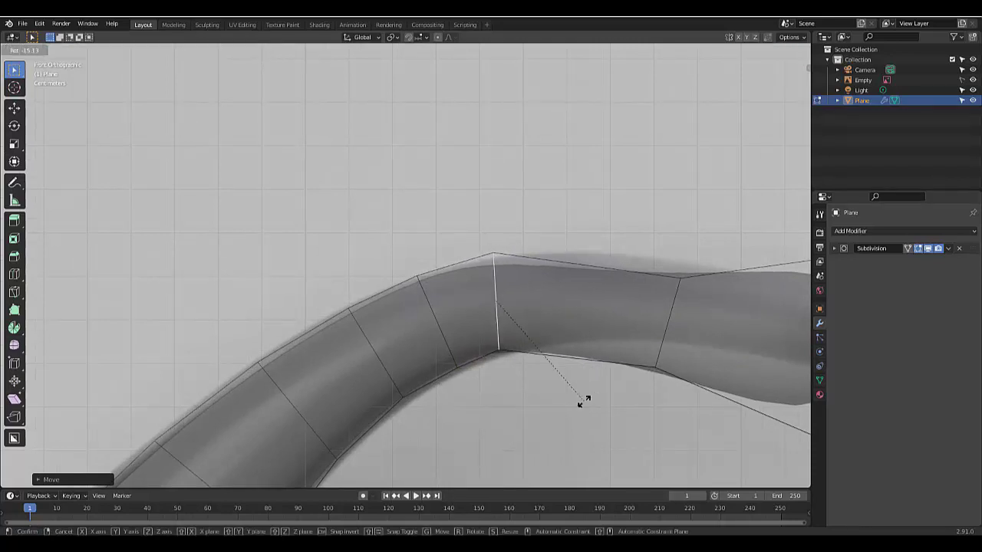
{"action": "left_click", "coordinate": [583, 402]}
- Fine-tune the third bend loop by nudging it along the stem and rotating it back about 4°
{"action": "scroll", "coordinate": [483, 352], "scroll_direction": "up", "scroll_amount": 3}
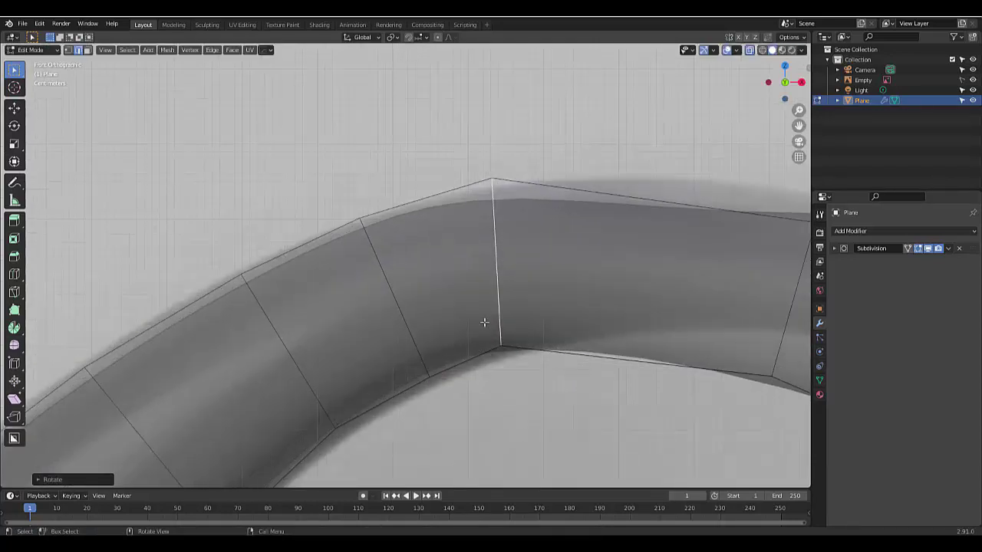
{"action": "key", "text": "g"}
{"action": "left_click", "coordinate": [494, 326]}
{"action": "key", "text": "r"}
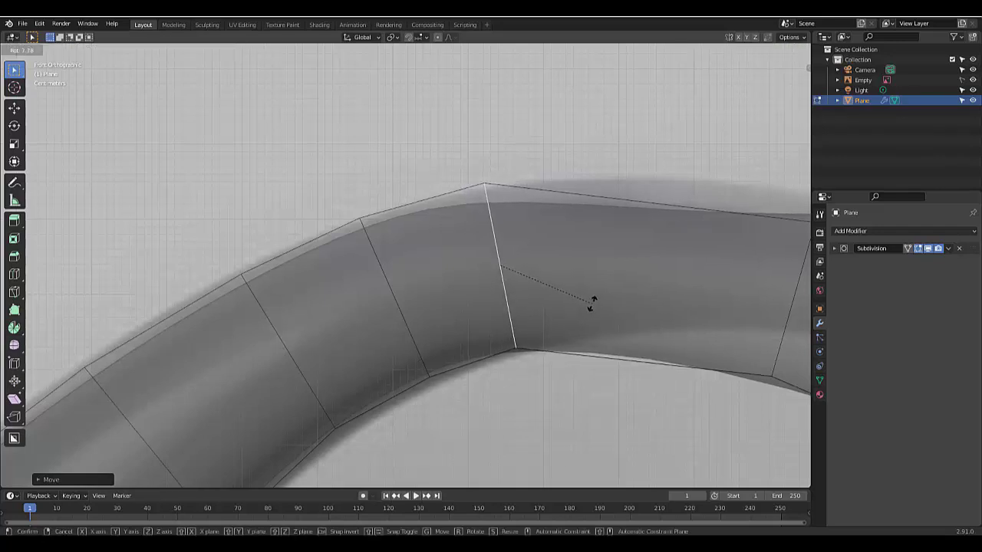
{"action": "left_click", "coordinate": [590, 303]}
- Slide the fourth bend loop back along the stem until it sits close to the third one
{"action": "scroll", "coordinate": [613, 311], "scroll_direction": "down", "scroll_amount": 4}
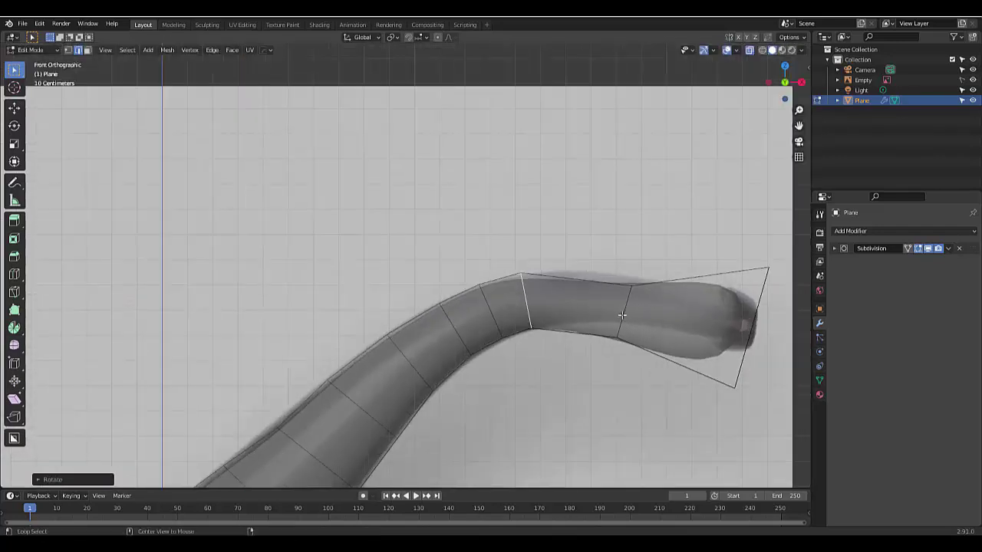
{"action": "scroll", "coordinate": [622, 314], "scroll_direction": "up", "scroll_amount": 2}
{"action": "left_click", "coordinate": [607, 314], "text": "alt"}
{"action": "scroll", "coordinate": [607, 313], "scroll_direction": "up", "scroll_amount": 3}
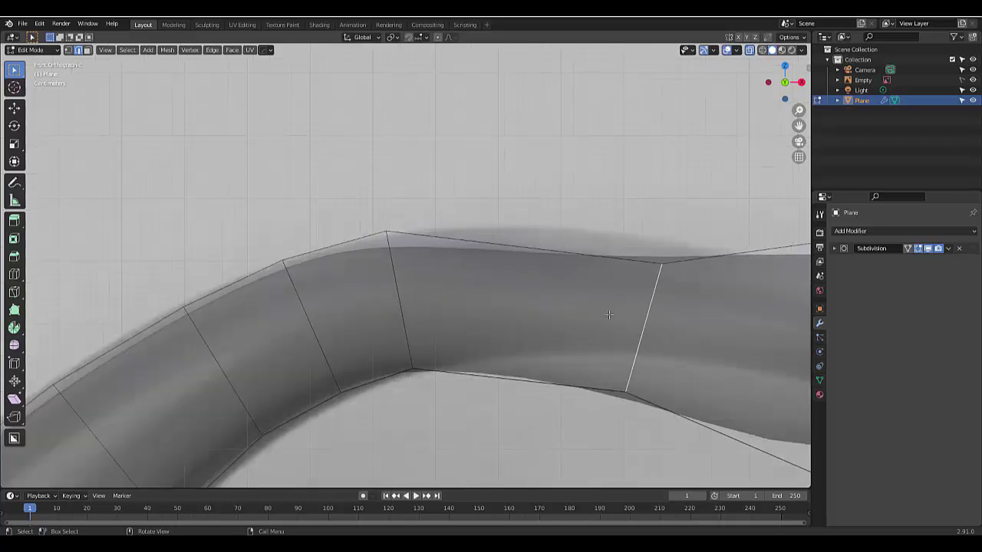
{"action": "key", "text": "g"}
{"action": "key", "text": "g"}
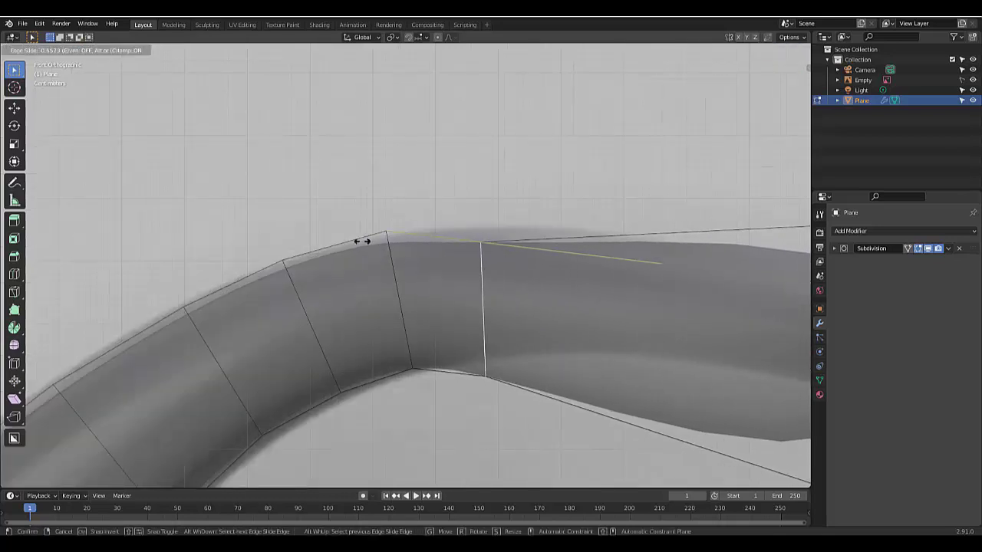
{"action": "left_click", "coordinate": [337, 238]}
{"action": "scroll", "coordinate": [455, 281], "scroll_direction": "up", "scroll_amount": 1}
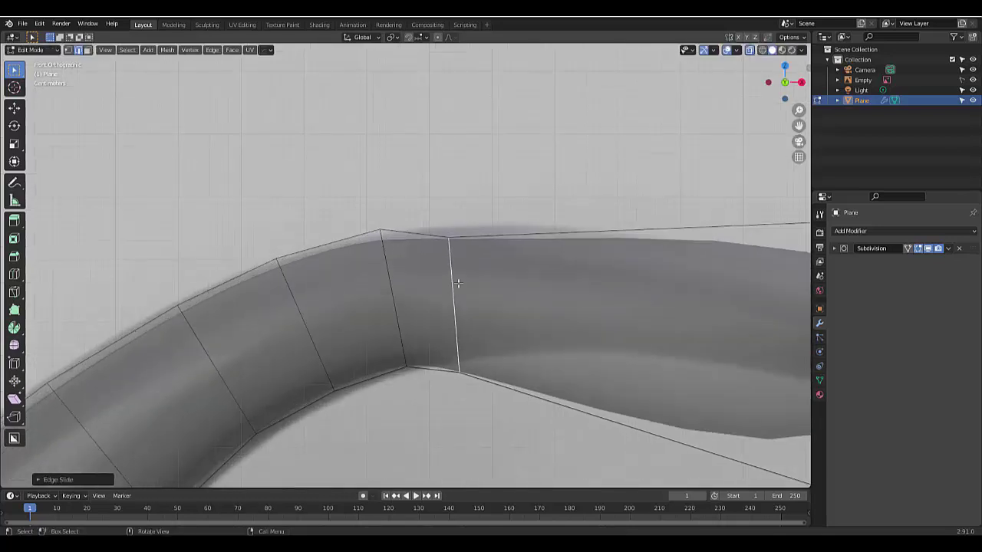
- Move the fourth bend loop outward and up so it follows the crest of the reference curve
{"action": "key", "text": "g"}
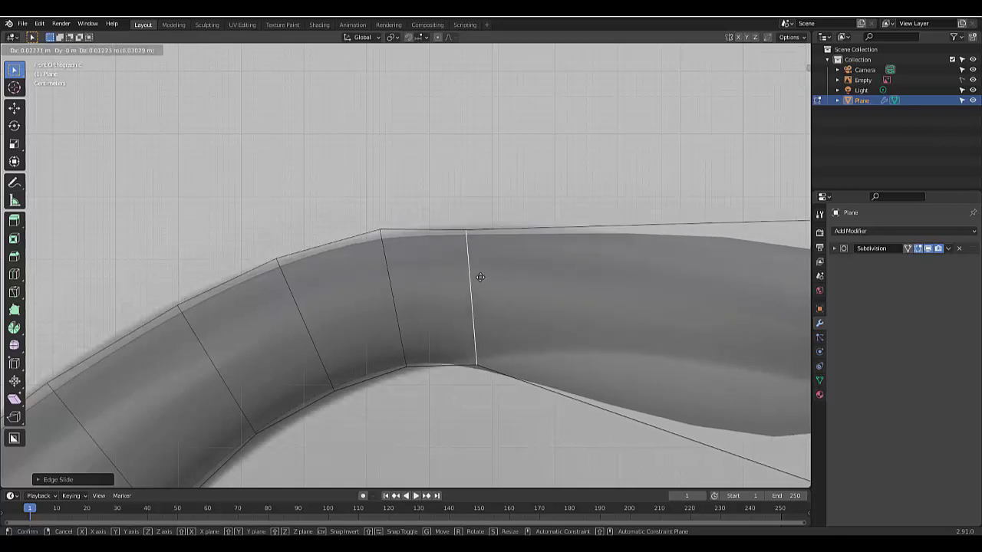
{"action": "left_click", "coordinate": [481, 277]}
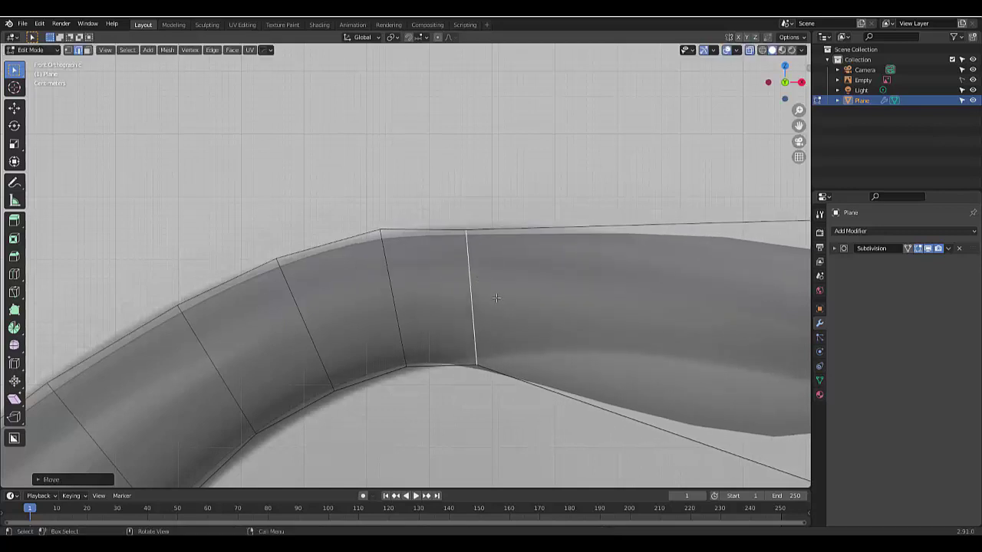
{"action": "key", "text": "g"}
{"action": "left_click", "coordinate": [497, 288]}
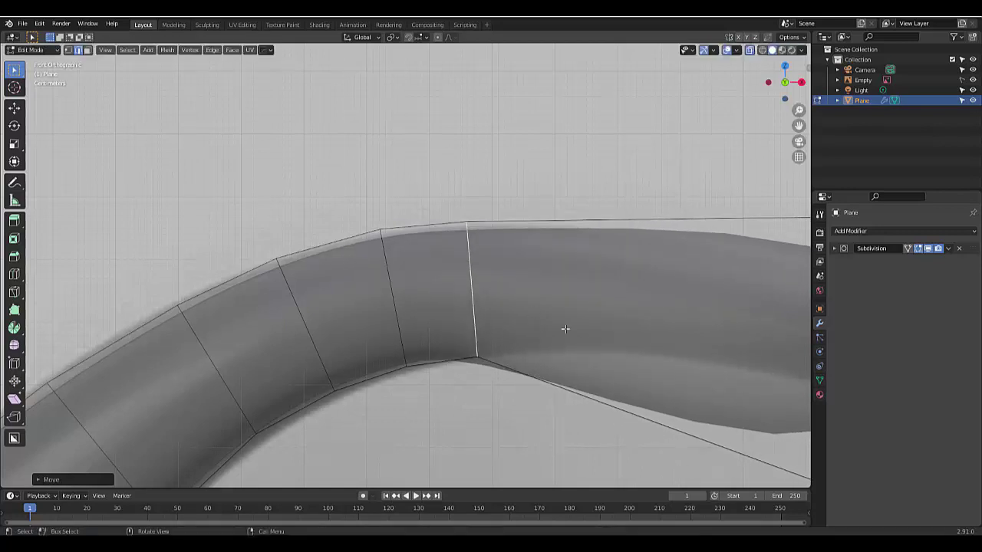
{"action": "key", "text": "g"}
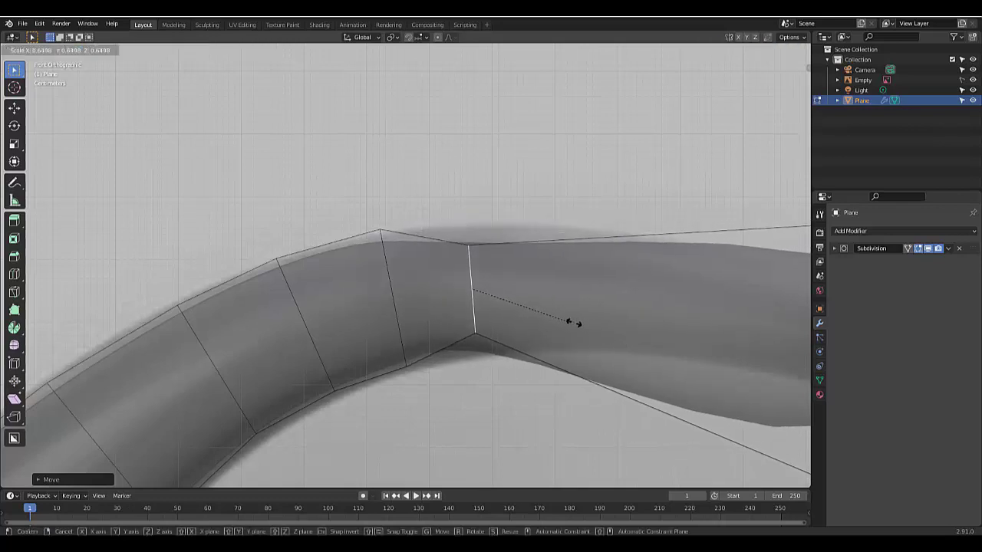
{"action": "key", "text": "Escape"}
{"action": "key", "text": "g"}
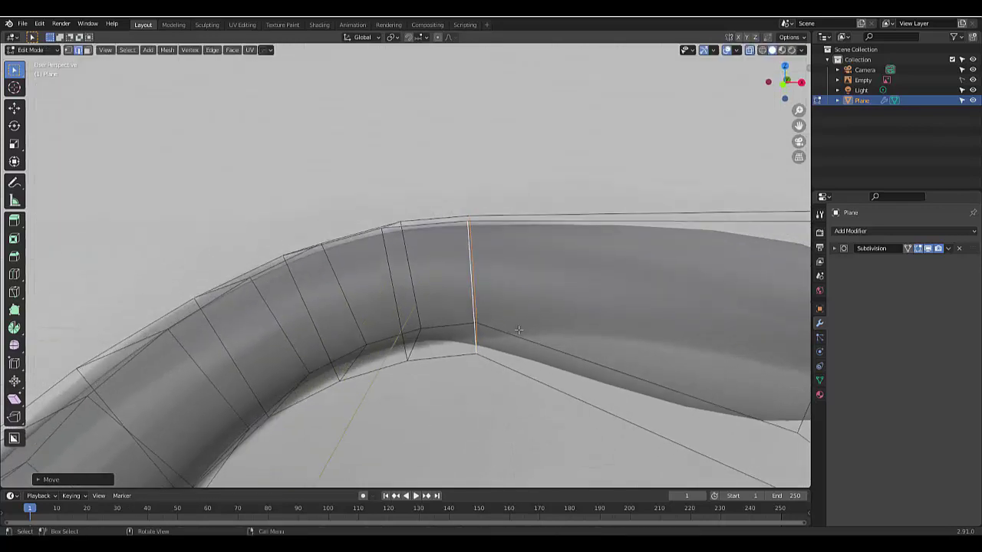
{"action": "key", "text": "Escape"}
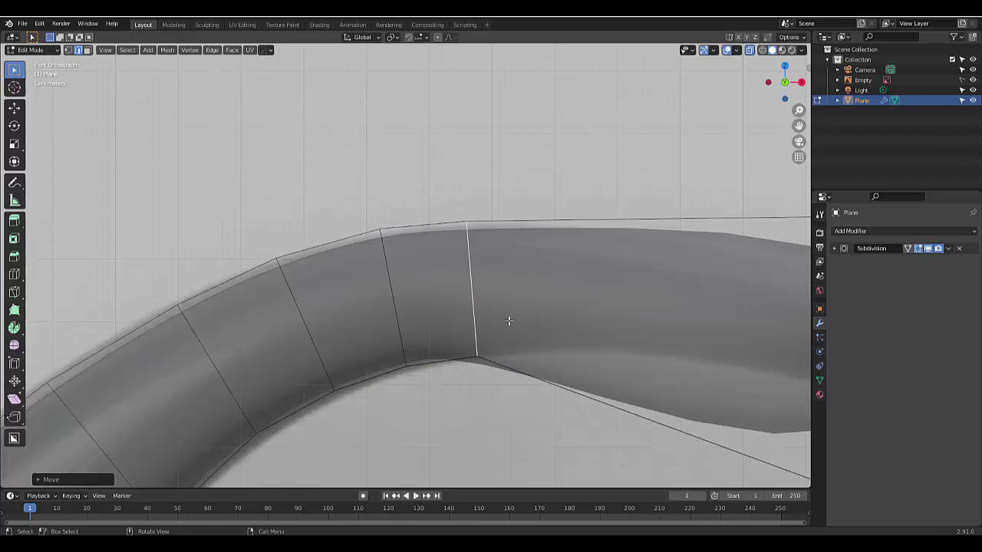
- Select the mouthpiece's open end loop, rotate it about 9° and shift it slightly outward to line up with the reference tip
{"action": "scroll", "coordinate": [509, 321], "scroll_direction": "down", "scroll_amount": 3}
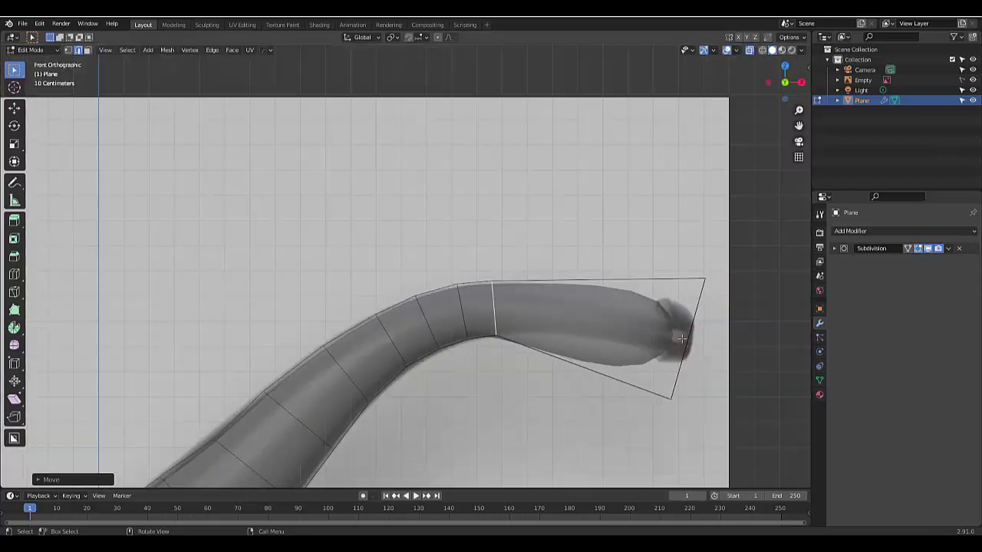
{"action": "left_click_drag", "start_coordinate": [656, 264], "coordinate": [710, 444]}
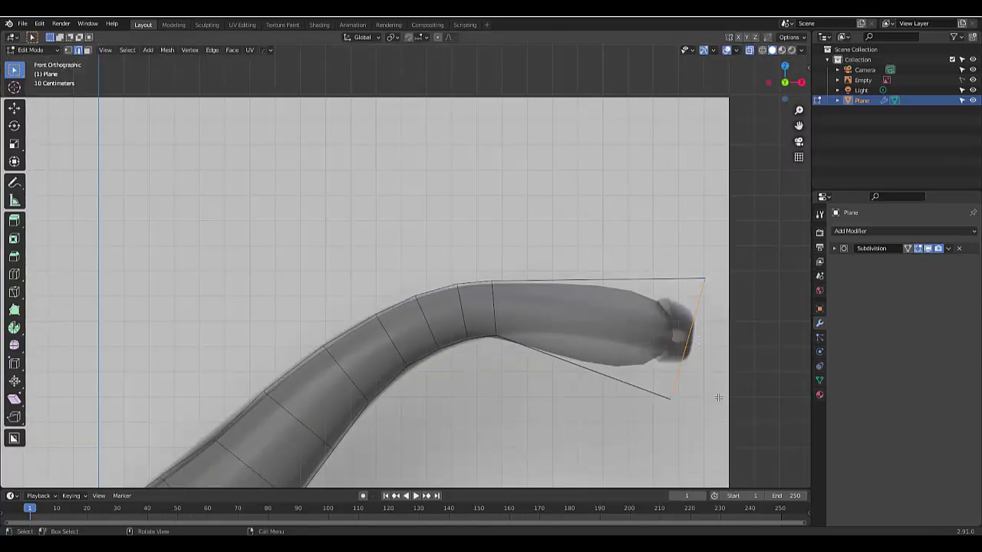
{"action": "scroll", "coordinate": [744, 355], "scroll_direction": "up", "scroll_amount": 2}
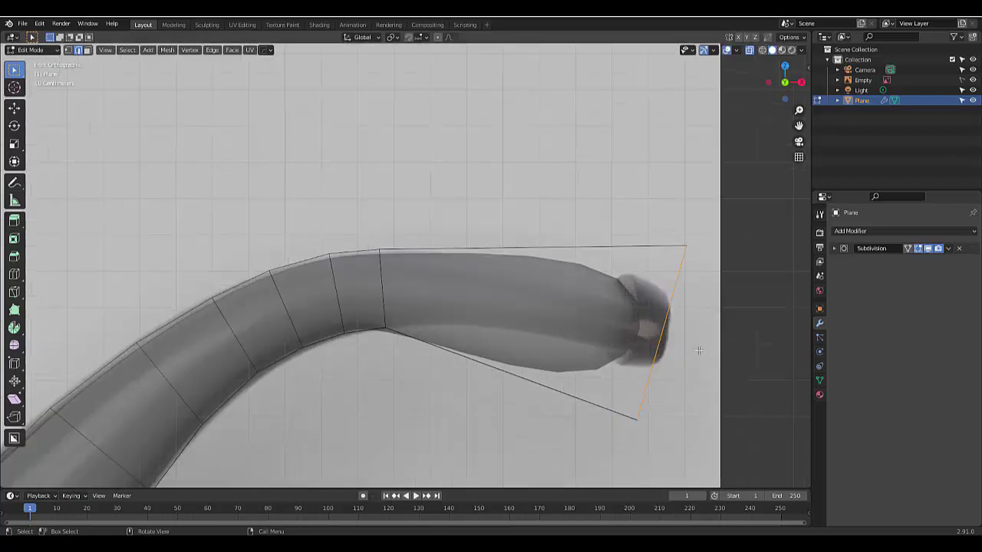
{"action": "scroll", "coordinate": [698, 351], "scroll_direction": "up", "scroll_amount": 1}
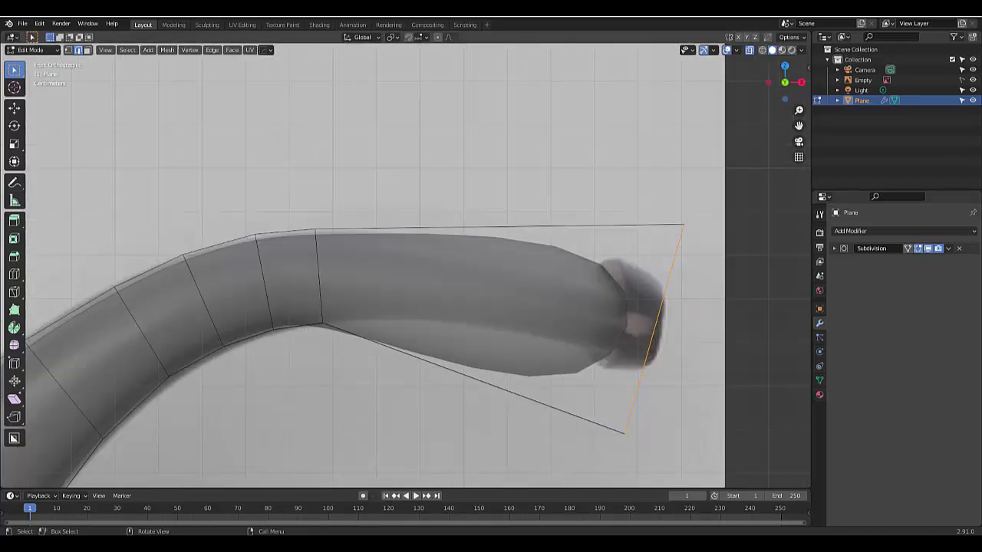
{"action": "key", "text": "r"}
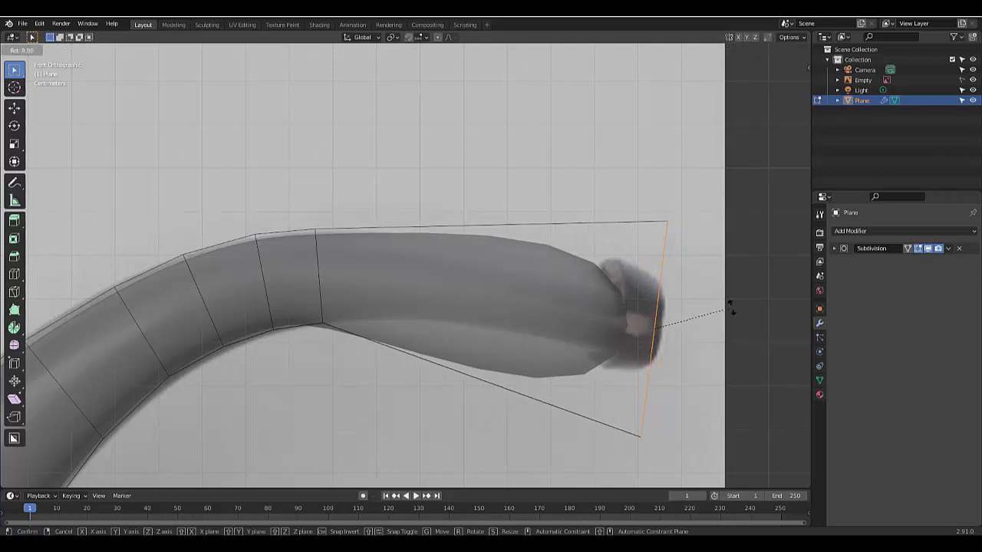
{"action": "left_click", "coordinate": [731, 307]}
{"action": "key", "text": "g"}
{"action": "left_click", "coordinate": [735, 307]}
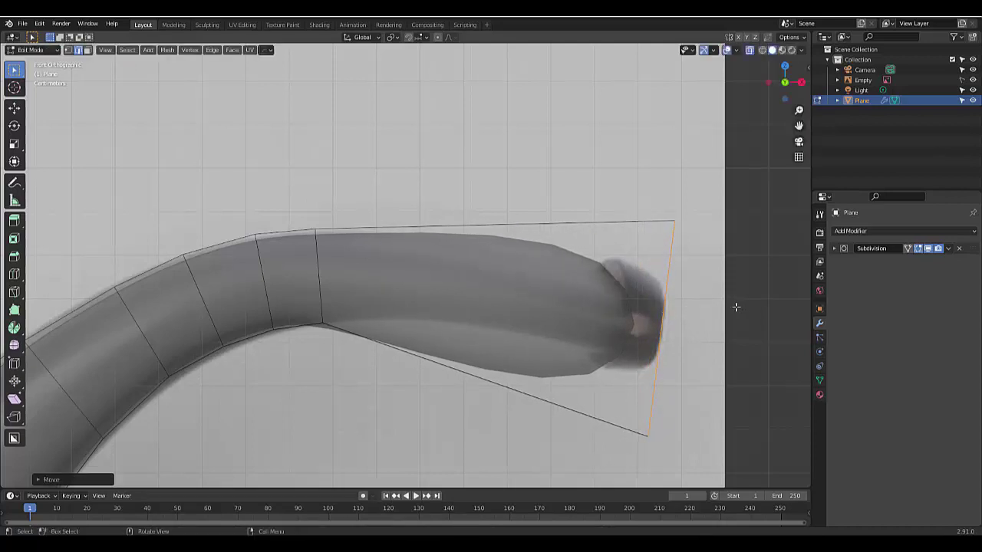
- Scale the mouthpiece's end loop down closer to the height of the reference tip
{"action": "key", "text": "s"}
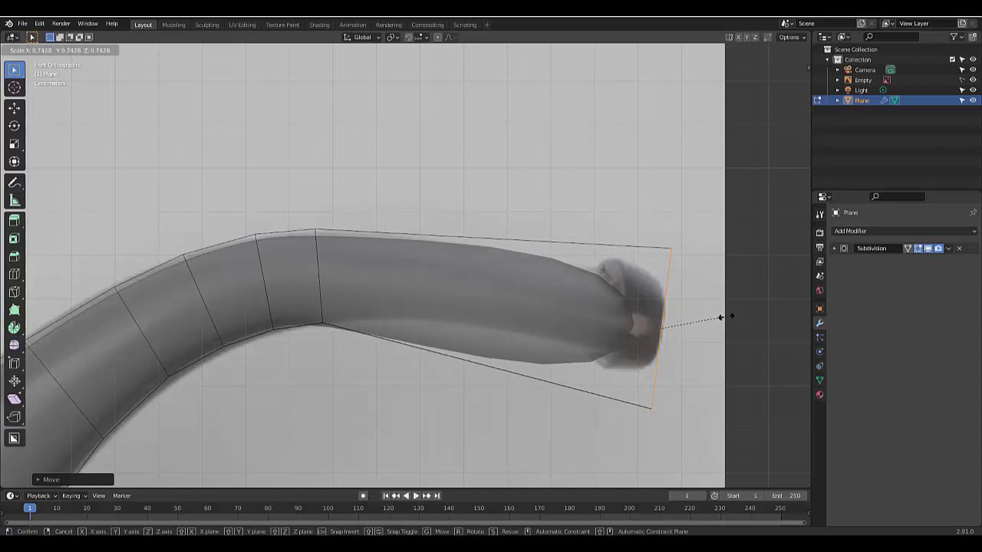
{"action": "left_click", "coordinate": [721, 320]}
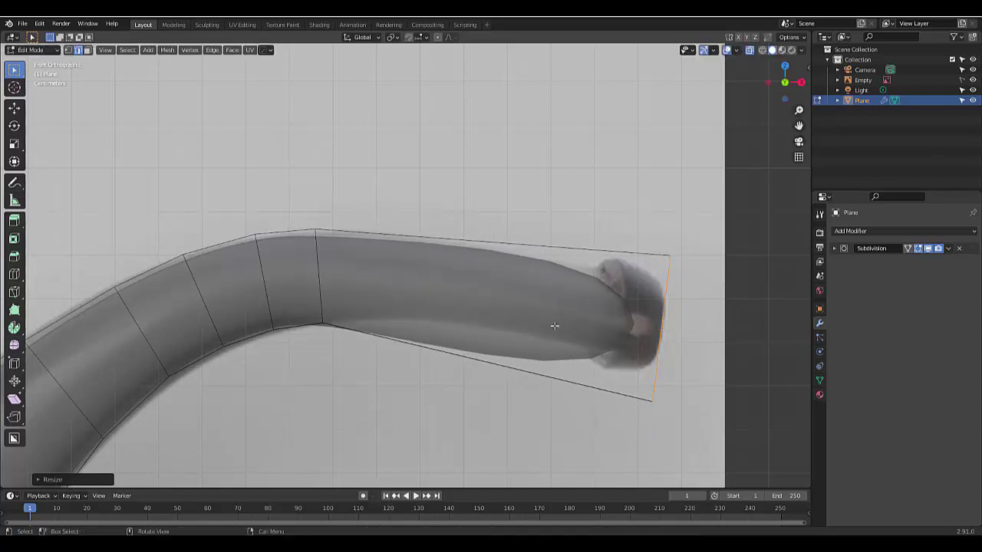
- Add one loop cut tight against the mouthpiece's end edge and another where the raised lip of the tip begins
{"action": "key", "text": "ctrl+r"}
{"action": "left_click", "coordinate": [405, 258]}
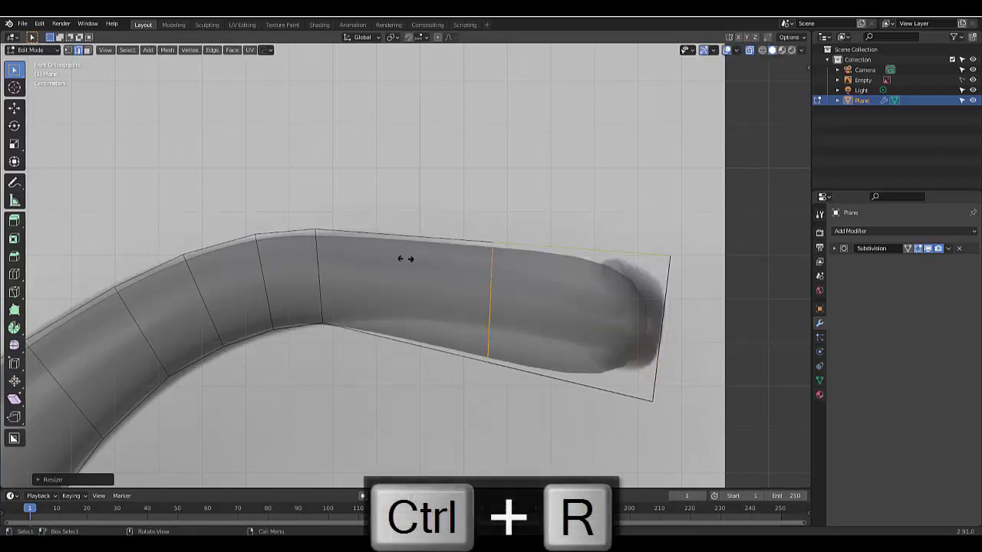
{"action": "left_click", "coordinate": [588, 291]}
{"action": "key", "text": "ctrl+r"}
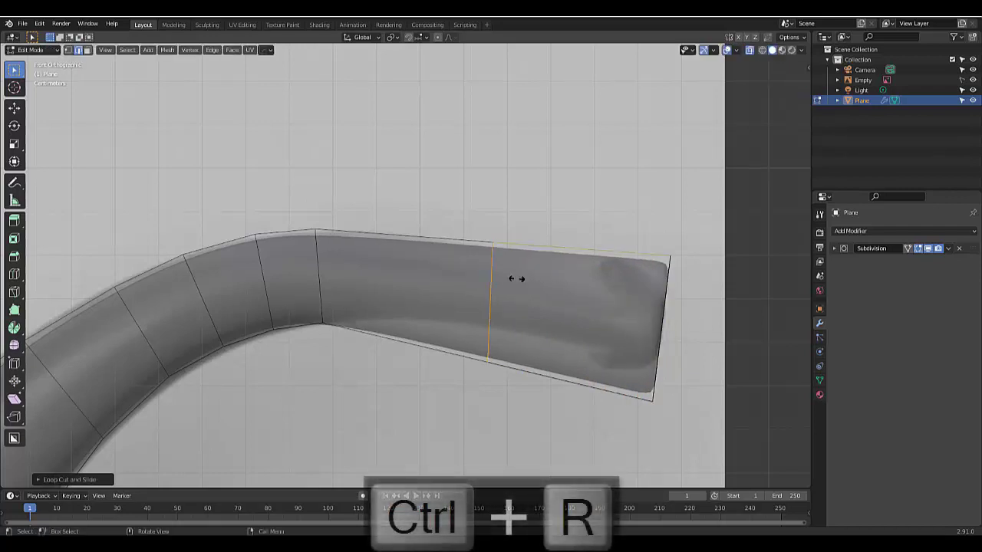
{"action": "left_click", "coordinate": [515, 280]}
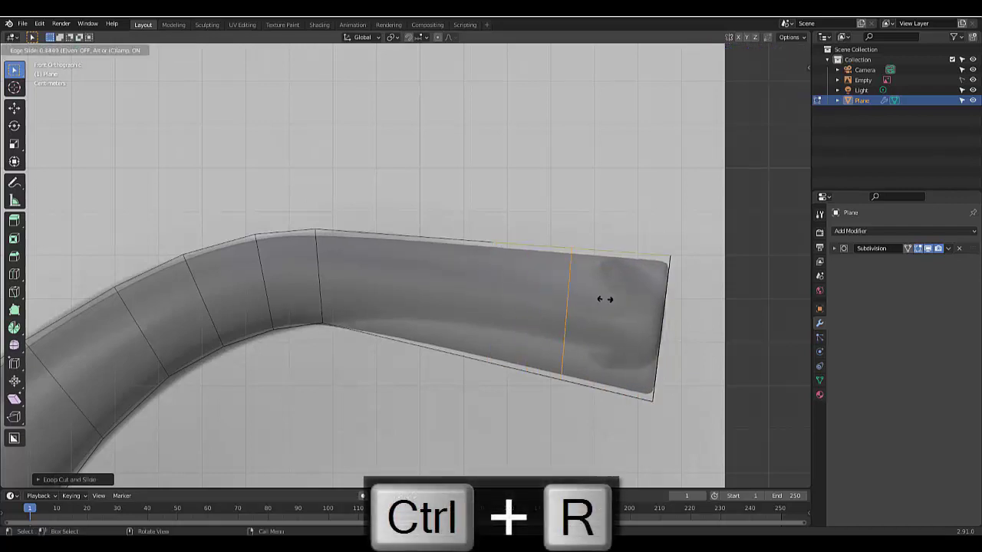
{"action": "left_click", "coordinate": [646, 305]}
- Add an edge loop on the stem tight against the start of the raised lip and scale it down to about 0.8
{"action": "key", "text": "ctrl+r"}
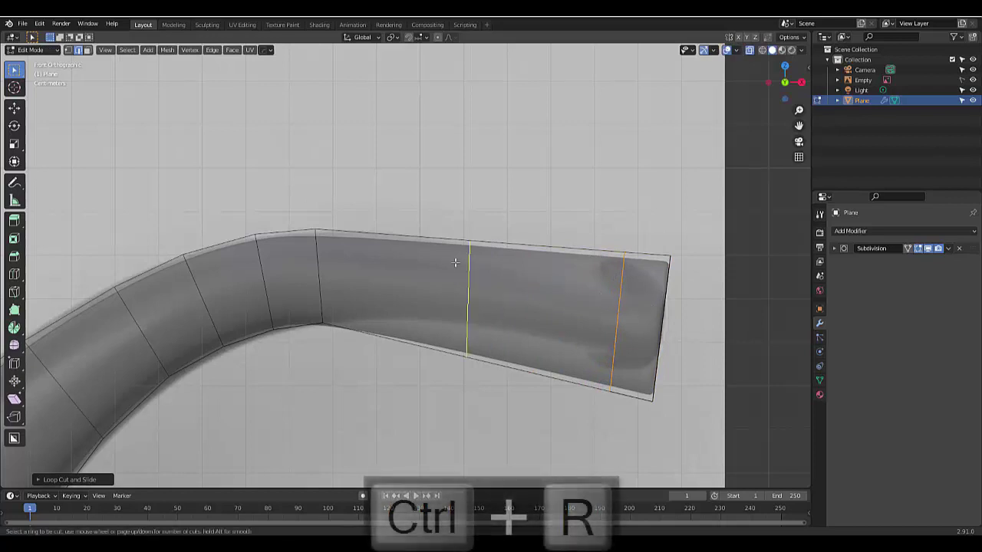
{"action": "left_click", "coordinate": [454, 265]}
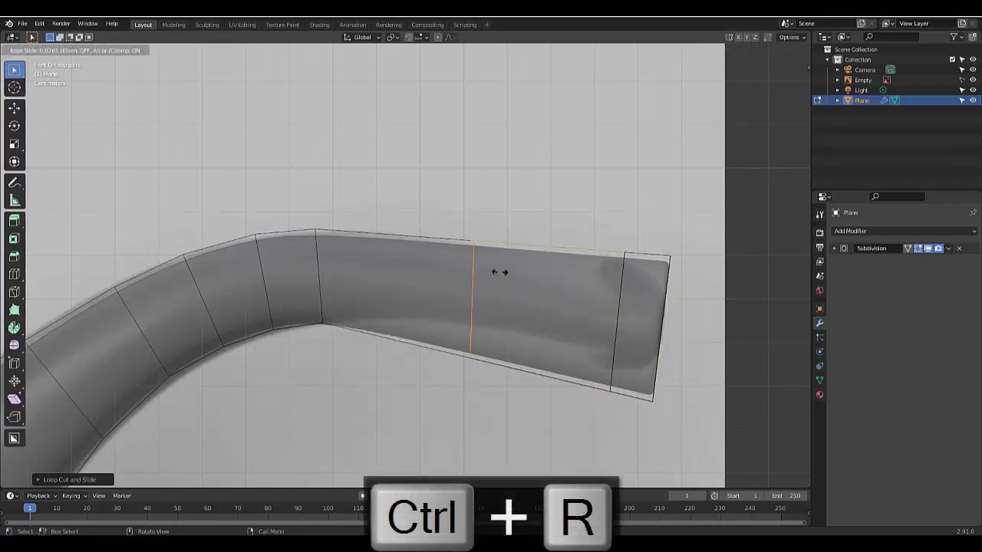
{"action": "left_click", "coordinate": [617, 313]}
{"action": "key", "text": "s"}
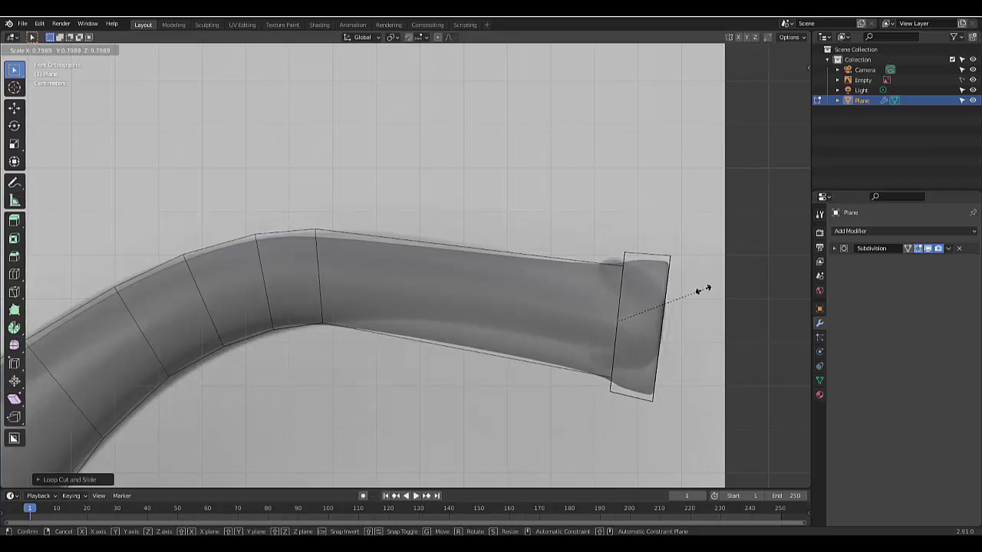
{"action": "left_click", "coordinate": [704, 289]}
- Crease the scaled-down loop where the stem meets the raised lip
{"action": "right_click", "coordinate": [363, 336]}
{"action": "left_click", "coordinate": [356, 336]}
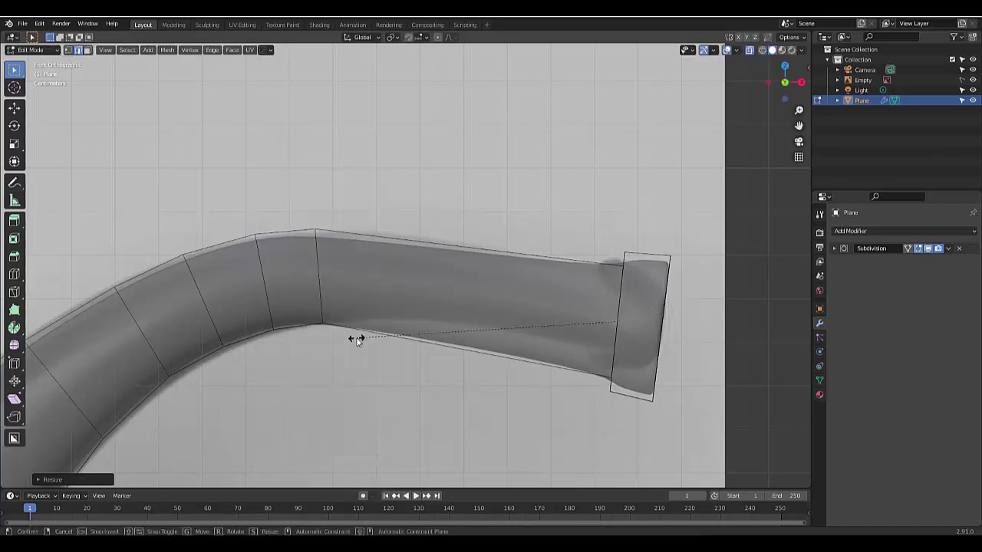
{"action": "left_click", "coordinate": [650, 374]}
- Select the mouthpiece's outer end loop and scale it up to about 1.07 to flare the lip
{"action": "scroll", "coordinate": [632, 327], "scroll_direction": "up", "scroll_amount": 1}
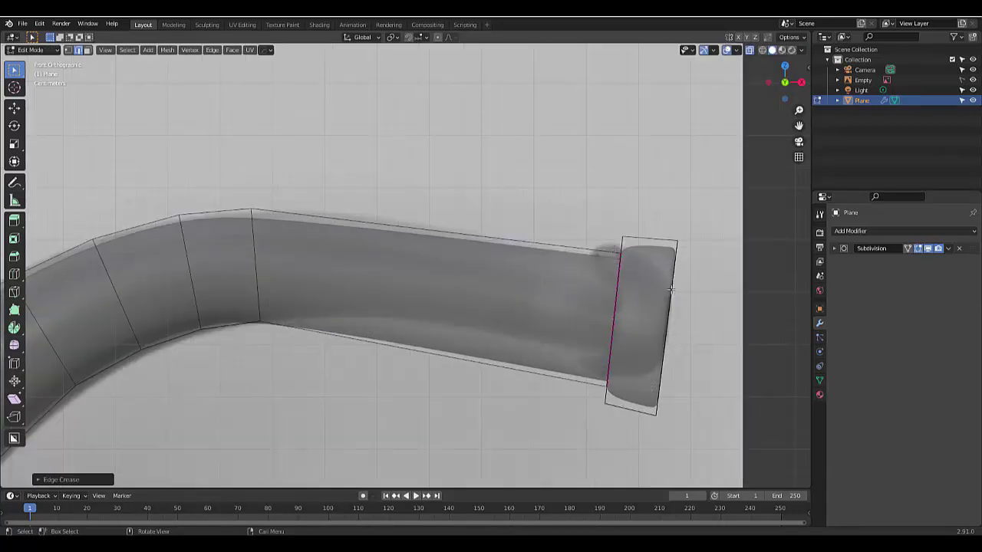
{"action": "left_click_drag", "start_coordinate": [648, 212], "coordinate": [710, 464]}
{"action": "key", "text": "s"}
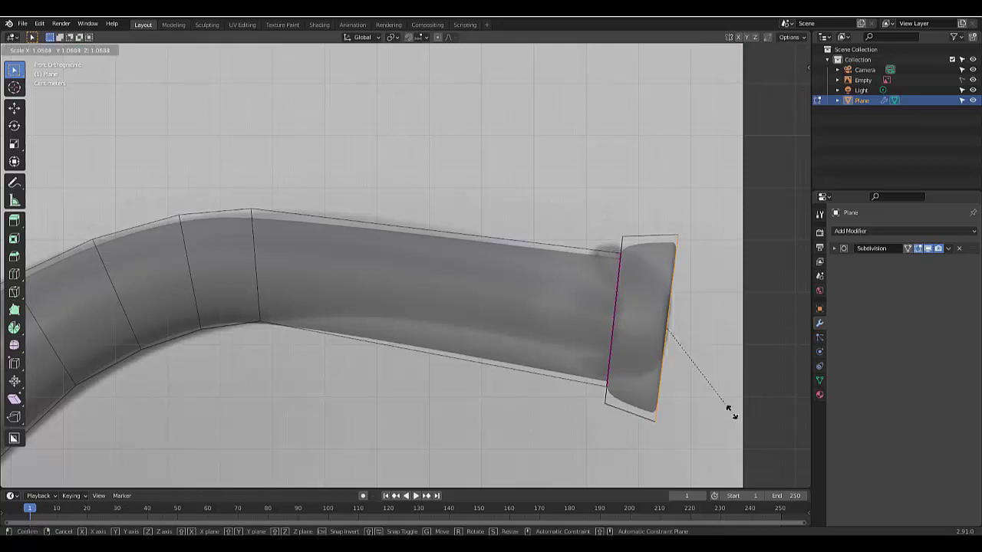
{"action": "left_click", "coordinate": [728, 410]}
{"action": "left_click", "coordinate": [742, 409]}
- Select the mouthpiece's end face and inset it to leave a narrow rim around the opening
{"action": "scroll", "coordinate": [706, 384], "scroll_direction": "down", "scroll_amount": 1}
{"action": "middle_click_drag", "start_coordinate": [706, 384], "coordinate": [579, 372]}
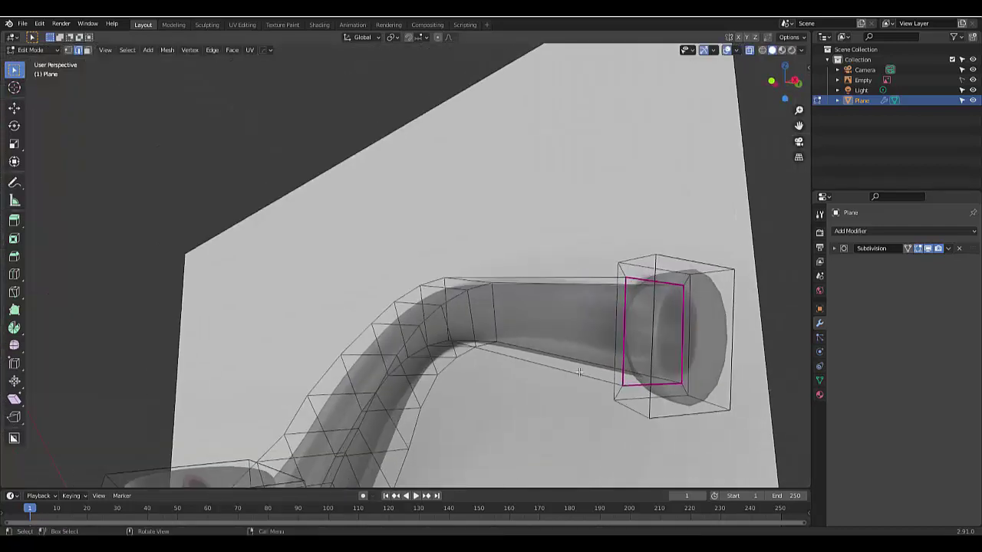
{"action": "left_click", "coordinate": [695, 340], "text": "shift"}
{"action": "middle_click_drag", "start_coordinate": [708, 338], "coordinate": [722, 407]}
{"action": "key", "text": "i"}
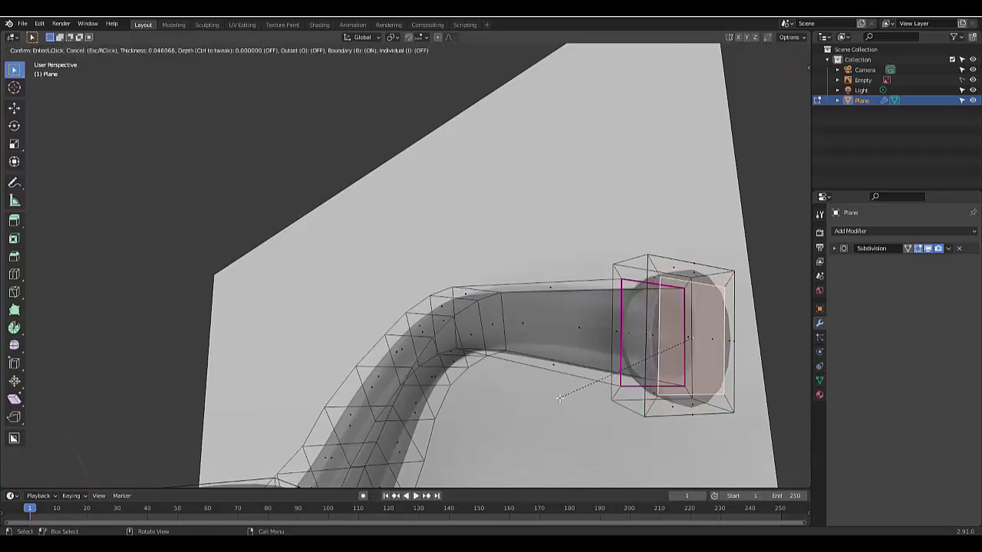
{"action": "left_click", "coordinate": [599, 389]}
{"action": "middle_click_drag", "start_coordinate": [599, 389], "coordinate": [753, 411]}
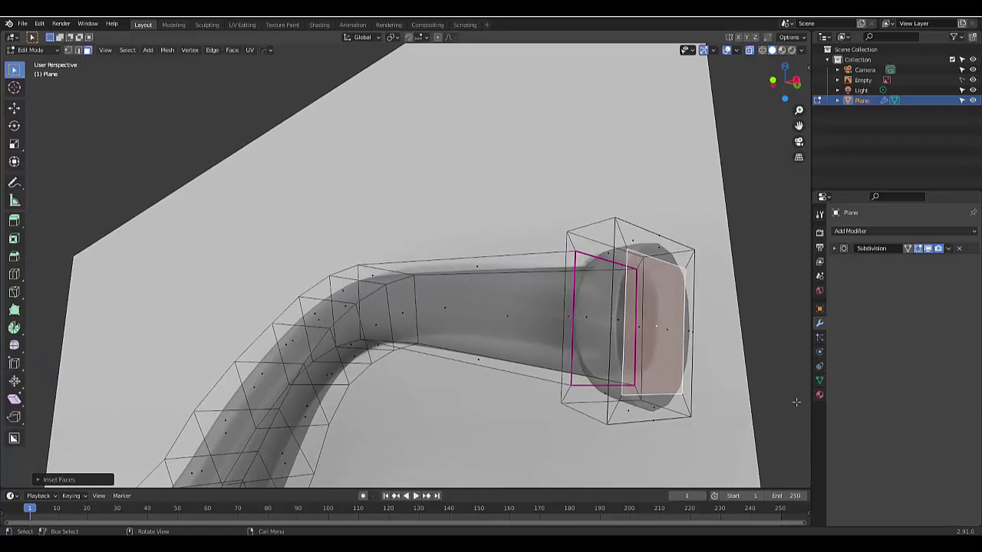
{"action": "key", "text": "e"}
{"action": "left_click", "coordinate": [764, 393]}
{"action": "mouse_move", "coordinate": [764, 393]}
{"action": "middle_mouse_down"}
{"action": "mouse_move", "coordinate": [783, 388]}
{"action": "mouse_move", "coordinate": [721, 379]}
{"action": "mouse_move", "coordinate": [751, 386]}
{"action": "middle_mouse_up"}
{"action": "key", "text": "ctrl+z"}
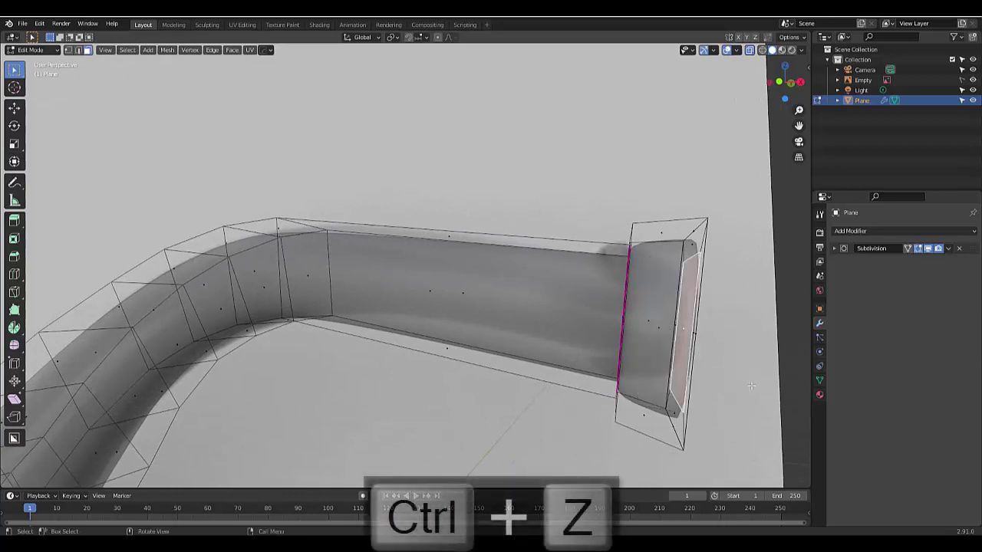
- Extrude the inset end face into the mouthpiece, nearly as deep as the creased loop
{"action": "key", "text": "e"}
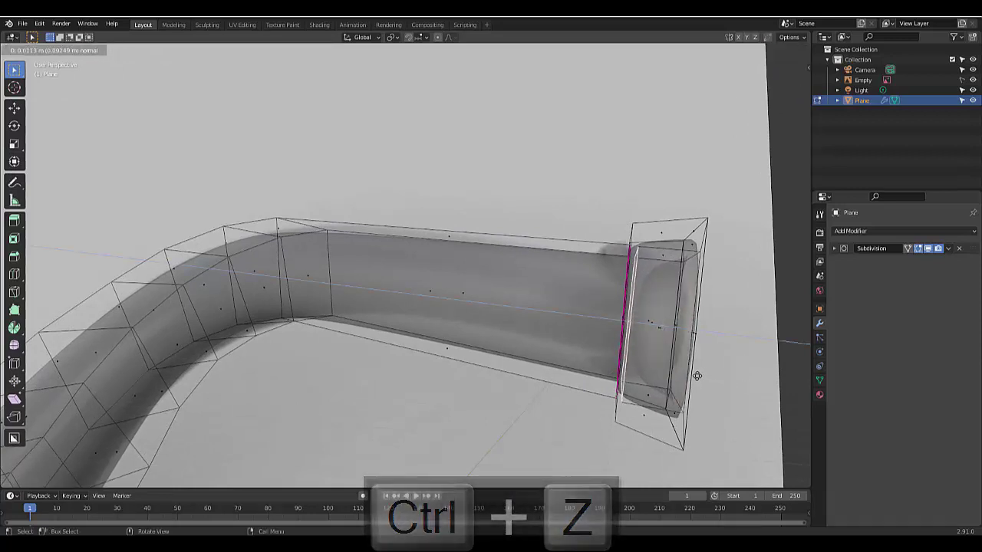
{"action": "left_click", "coordinate": [697, 376]}
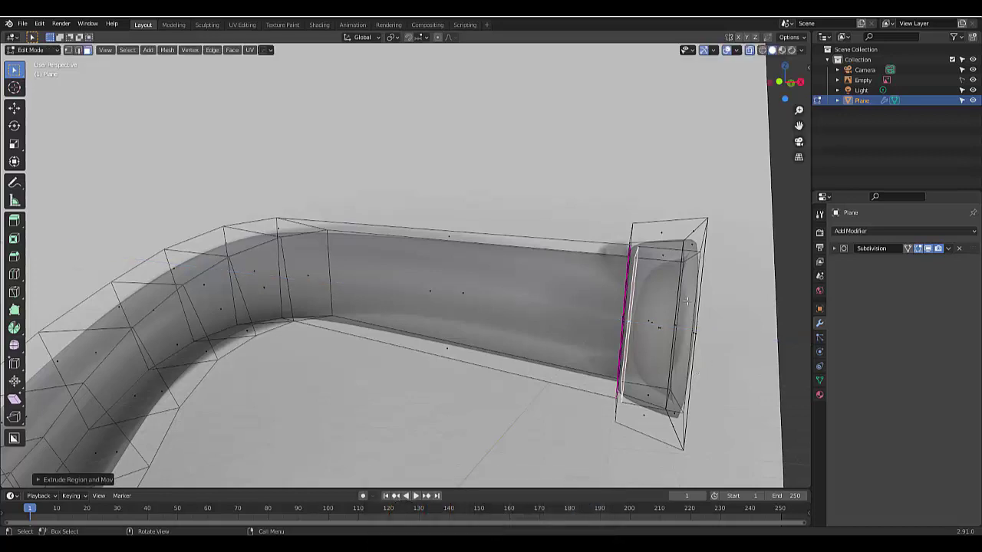
- Add two edge loops inside the mouthpiece hollow, one close to its inner end and one close to the opening
{"action": "middle_click_drag", "start_coordinate": [695, 324], "coordinate": [676, 297]}
{"action": "key", "text": "ctrl+r"}
{"action": "left_click", "coordinate": [657, 268]}
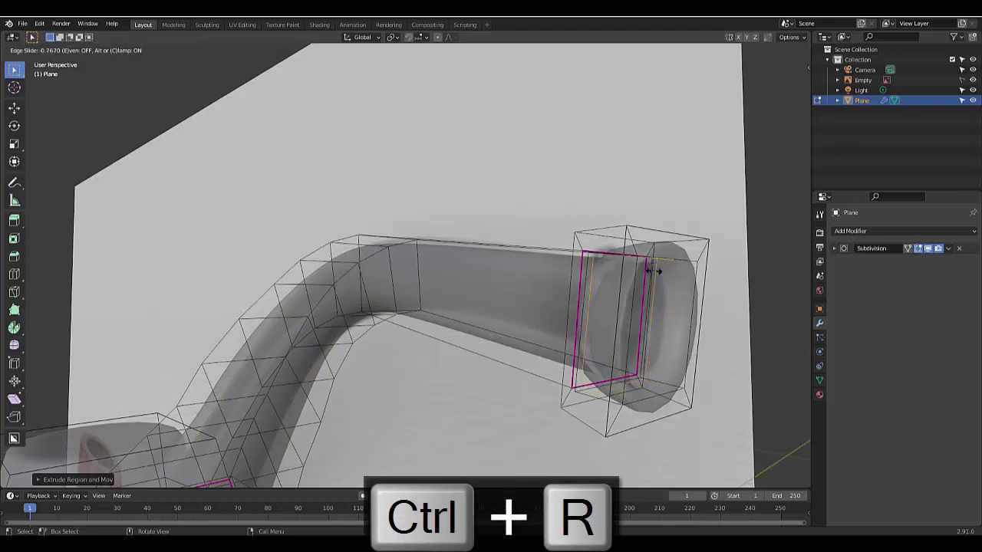
{"action": "left_click", "coordinate": [674, 282]}
{"action": "key", "text": "ctrl+r"}
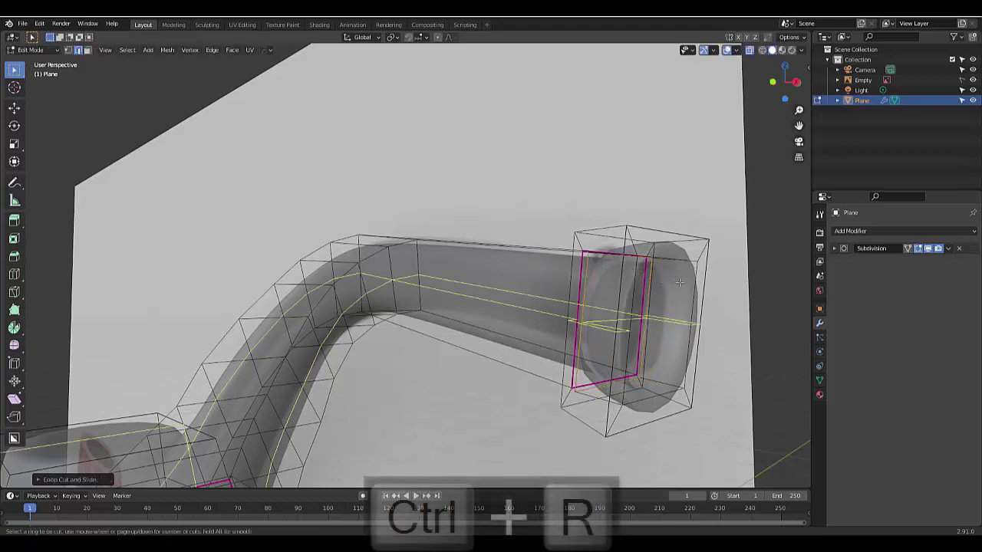
{"action": "left_click", "coordinate": [673, 277]}
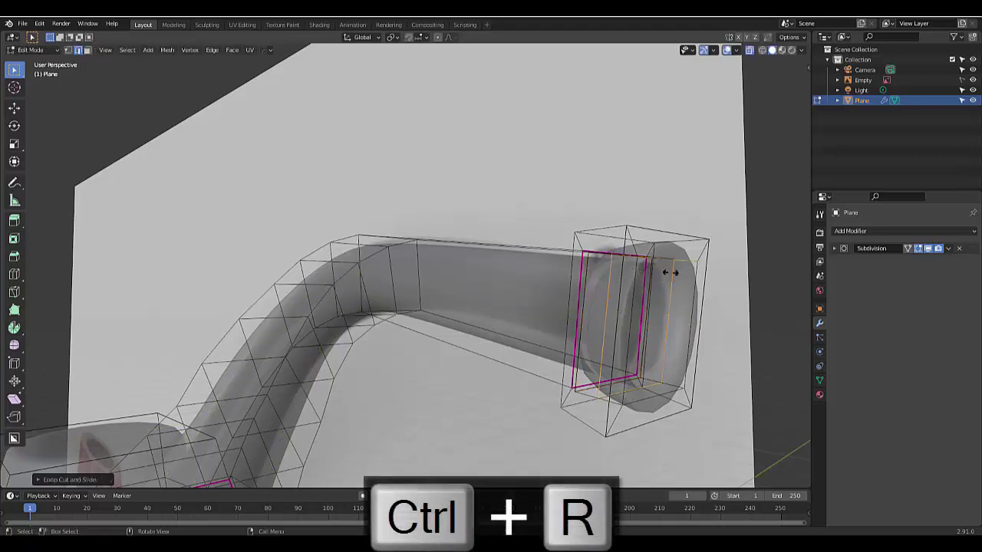
{"action": "left_click", "coordinate": [709, 288]}
- Select the bowl's top face and inset it to form the rim of the tobacco chamber
{"action": "mouse_move", "coordinate": [728, 347]}
{"action": "middle_mouse_down"}
{"action": "mouse_move", "coordinate": [771, 353]}
{"action": "mouse_move", "coordinate": [718, 351]}
{"action": "middle_mouse_up"}
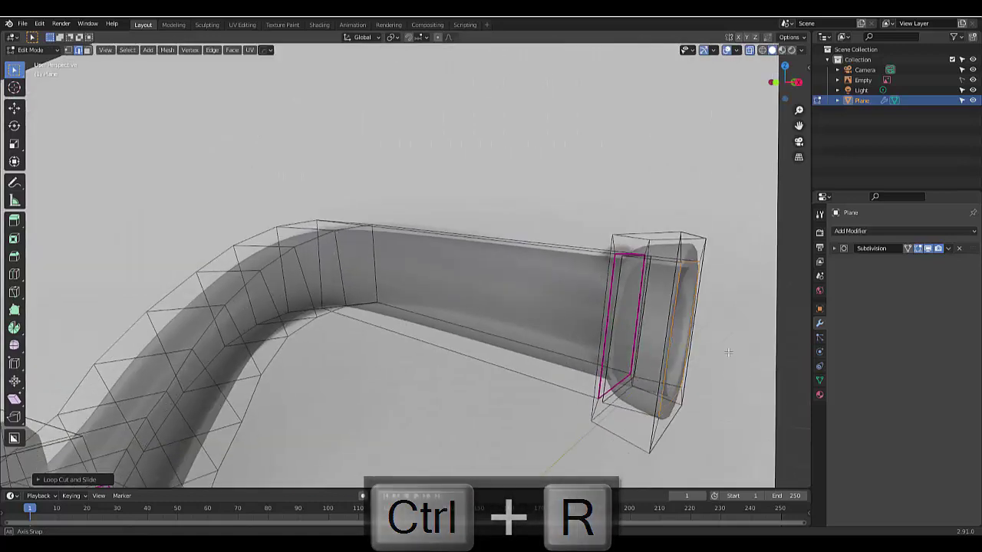
{"action": "scroll", "coordinate": [718, 351], "scroll_direction": "down", "scroll_amount": 10}
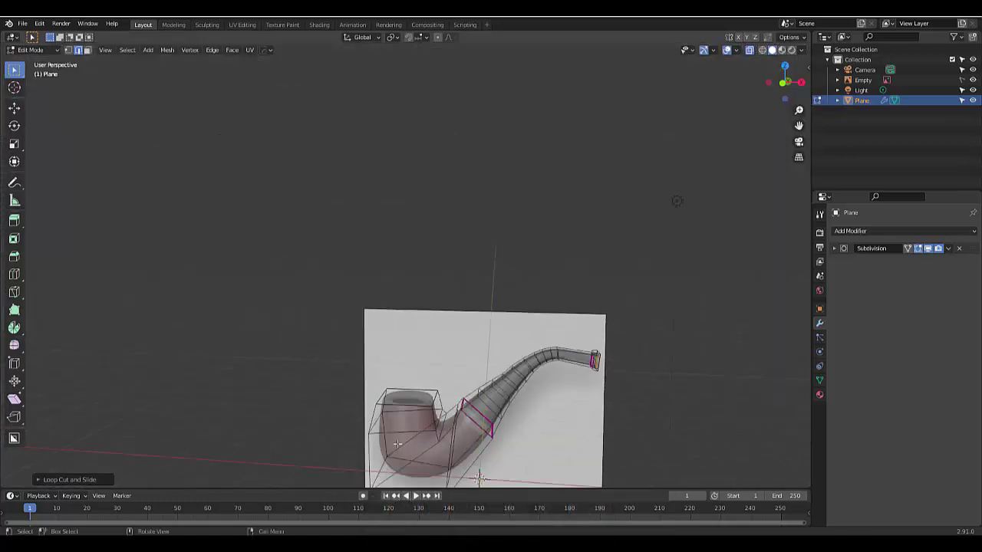
{"action": "scroll", "coordinate": [407, 436], "scroll_direction": "up", "scroll_amount": 5}
{"action": "middle_click_drag", "start_coordinate": [407, 435], "coordinate": [366, 353]}
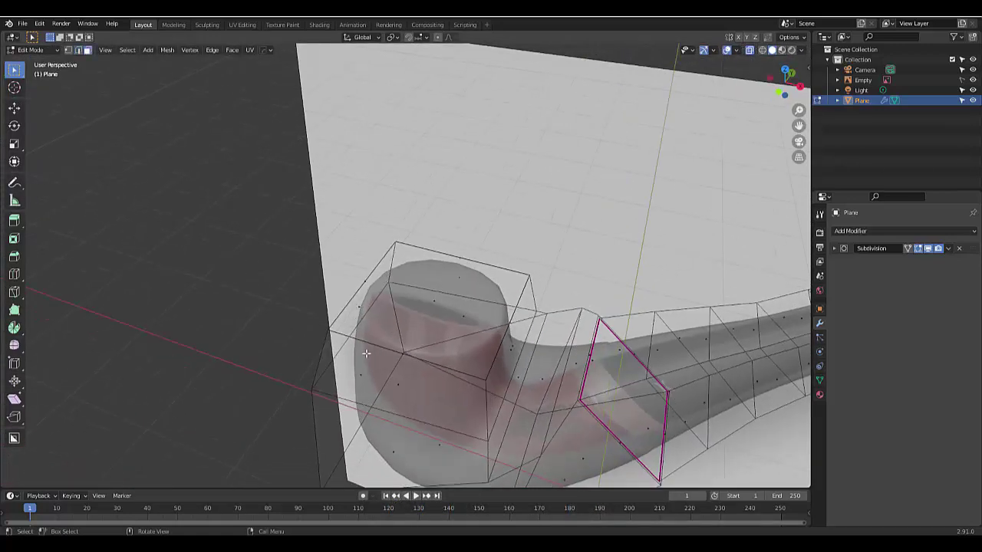
{"action": "scroll", "coordinate": [434, 305], "scroll_direction": "up", "scroll_amount": 3}
{"action": "middle_click_drag", "start_coordinate": [433, 306], "coordinate": [585, 380]}
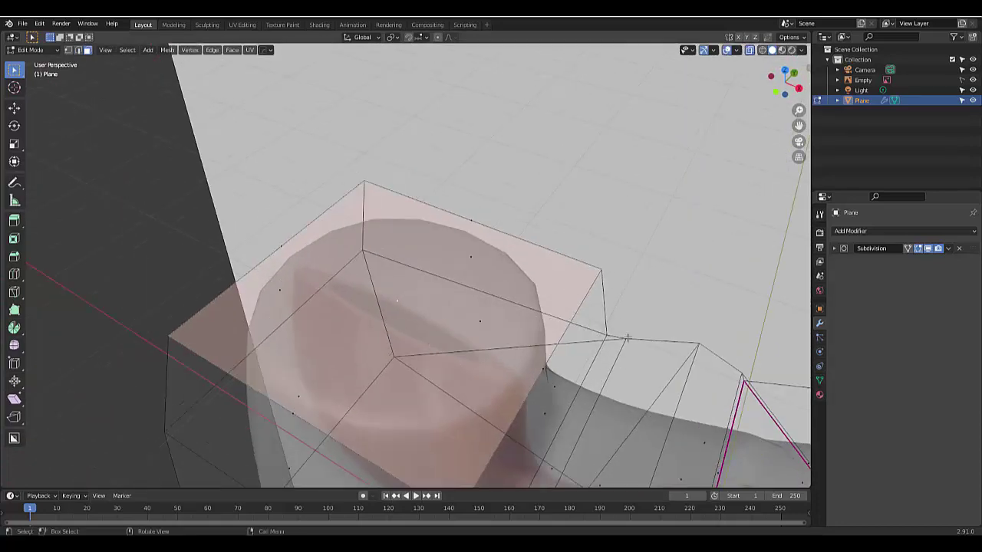
{"action": "key", "text": "i"}
{"action": "left_click", "coordinate": [577, 332]}
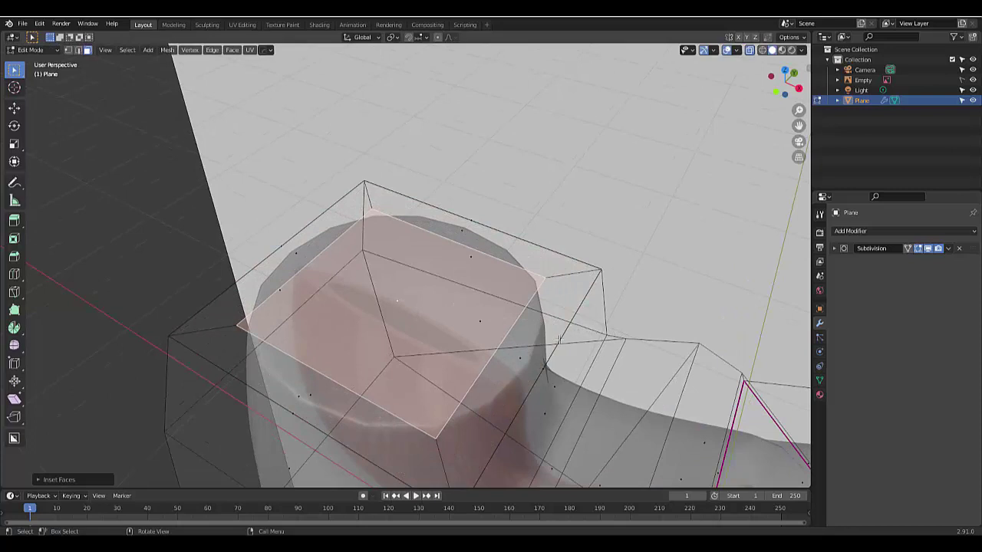
- In front view, extrude the bowl's inset face about 1.165 m down to hollow out the chamber
{"action": "key", "text": "KP_1"}
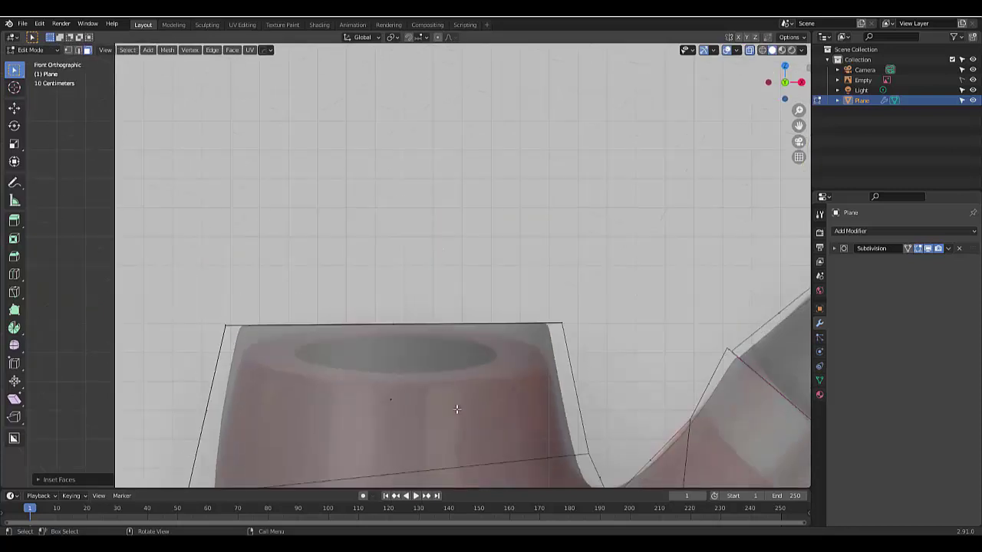
{"action": "scroll", "coordinate": [450, 322], "scroll_direction": "down", "scroll_amount": 5}
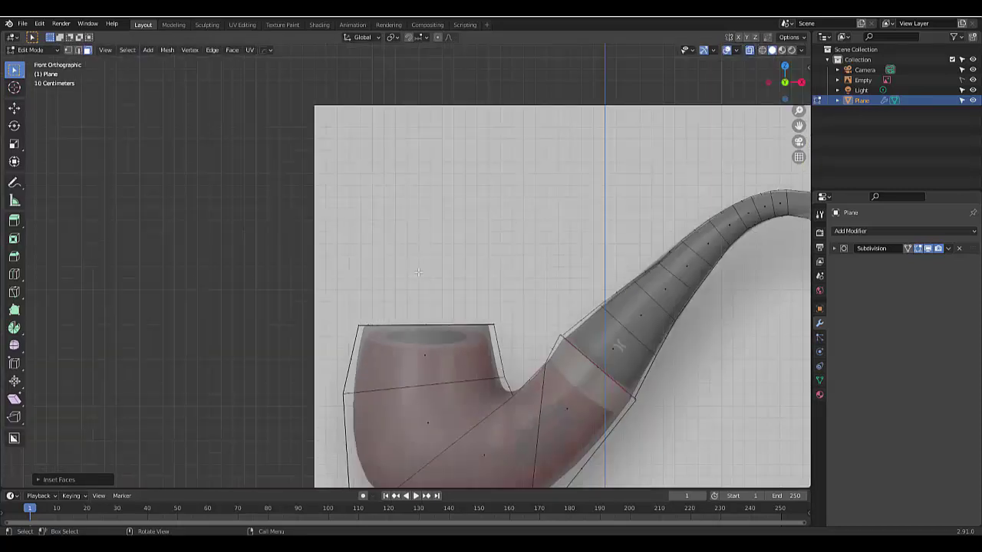
{"action": "key", "text": "e"}
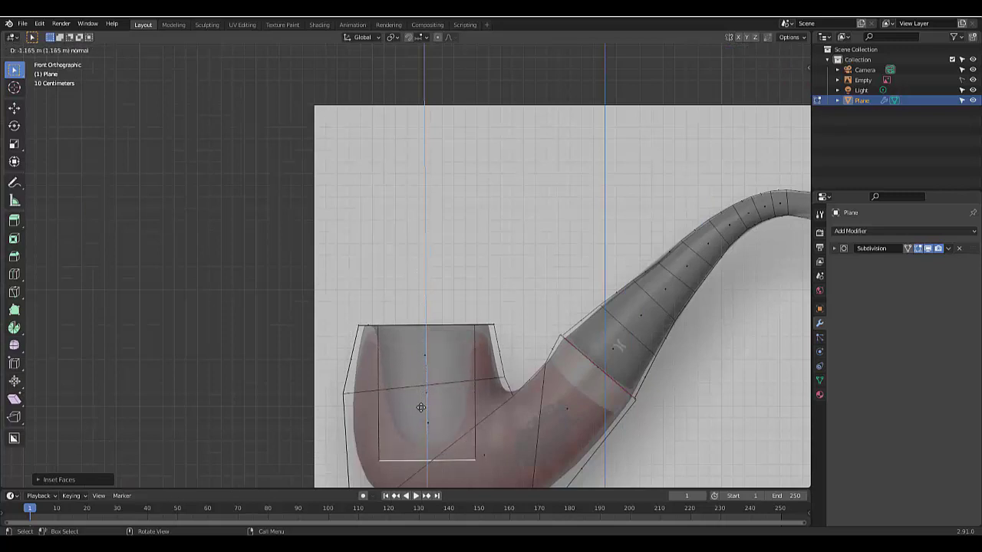
{"action": "left_click", "coordinate": [421, 408]}
- Add two edge loops inside the bowl chamber, one tight against its floor and one tight against the rim
{"action": "key", "text": "ctrl+r"}
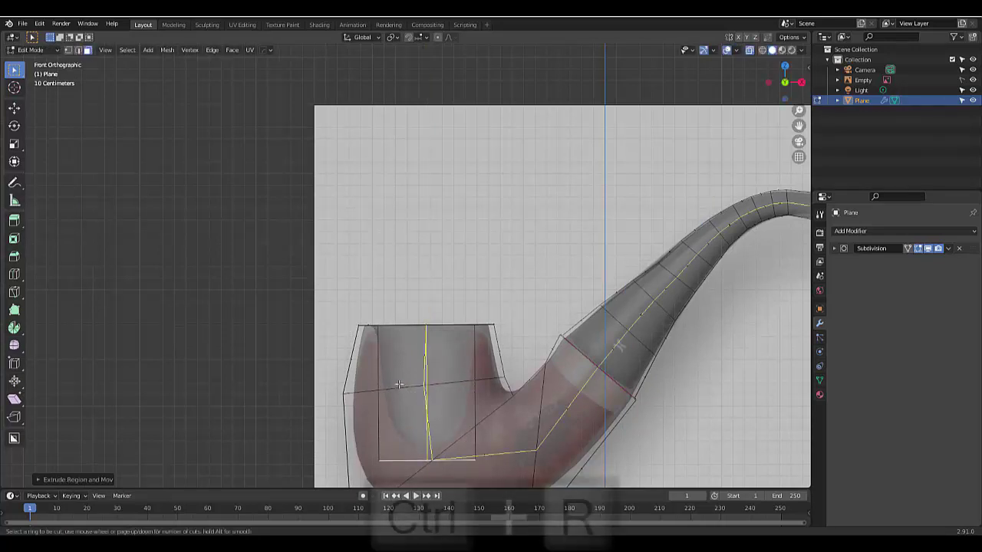
{"action": "left_click", "coordinate": [384, 362]}
{"action": "left_click", "coordinate": [382, 455]}
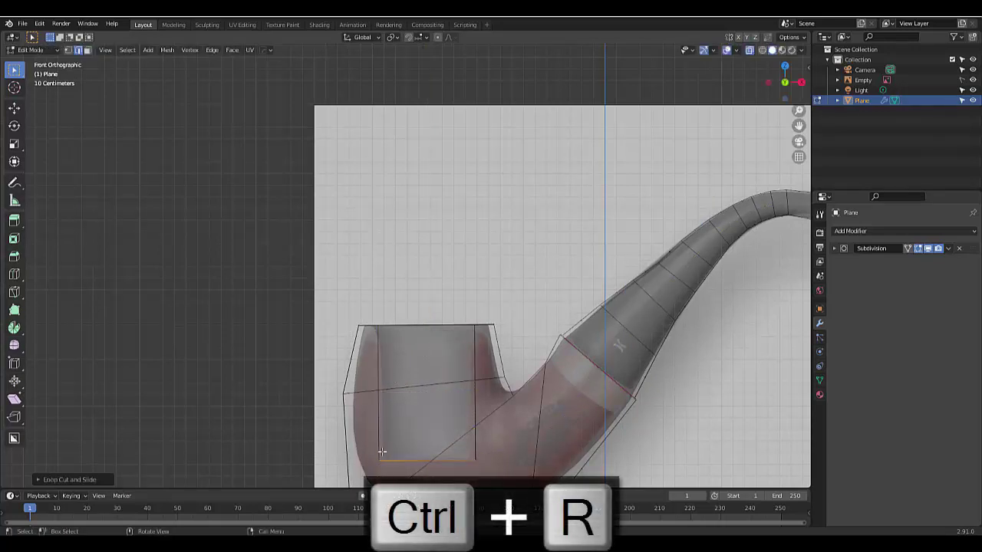
{"action": "key", "text": "ctrl+r"}
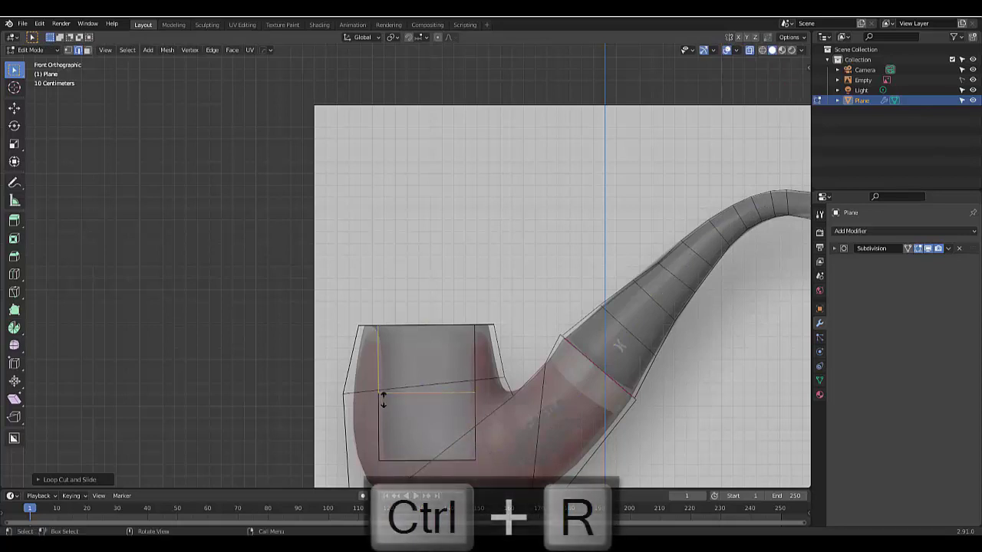
{"action": "left_click", "coordinate": [382, 395]}
{"action": "left_click", "coordinate": [373, 324]}
- Turn off X-ray display and inspect the hollowed pipe as a solid shape
{"action": "scroll", "coordinate": [374, 324], "scroll_direction": "down", "scroll_amount": 4}
{"action": "middle_click_drag", "start_coordinate": [583, 230], "coordinate": [693, 126]}
{"action": "left_click", "coordinate": [749, 51]}
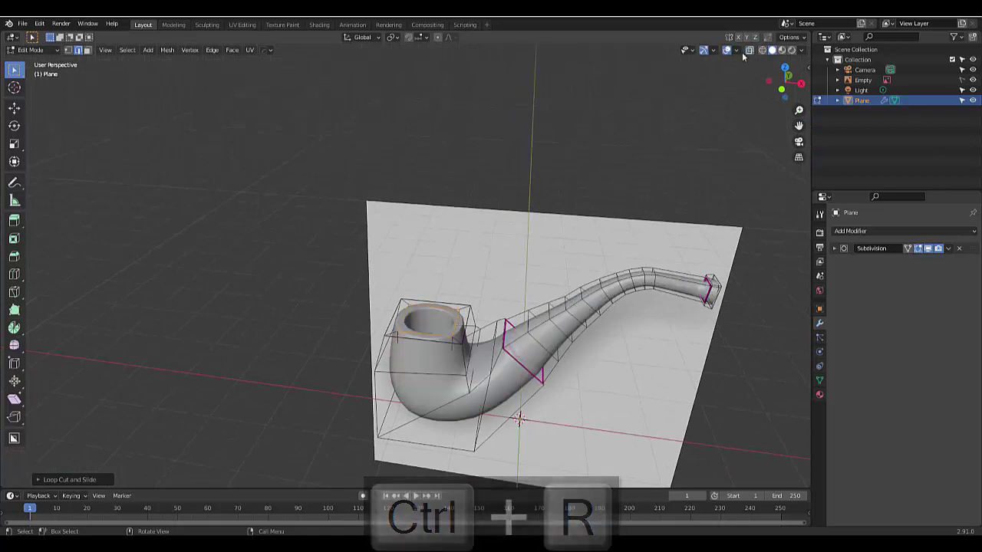
{"action": "scroll", "coordinate": [479, 282], "scroll_direction": "up", "scroll_amount": 3}
{"action": "middle_click_drag", "start_coordinate": [485, 371], "coordinate": [482, 396]}
{"action": "scroll", "coordinate": [482, 395], "scroll_direction": "down", "scroll_amount": 5}
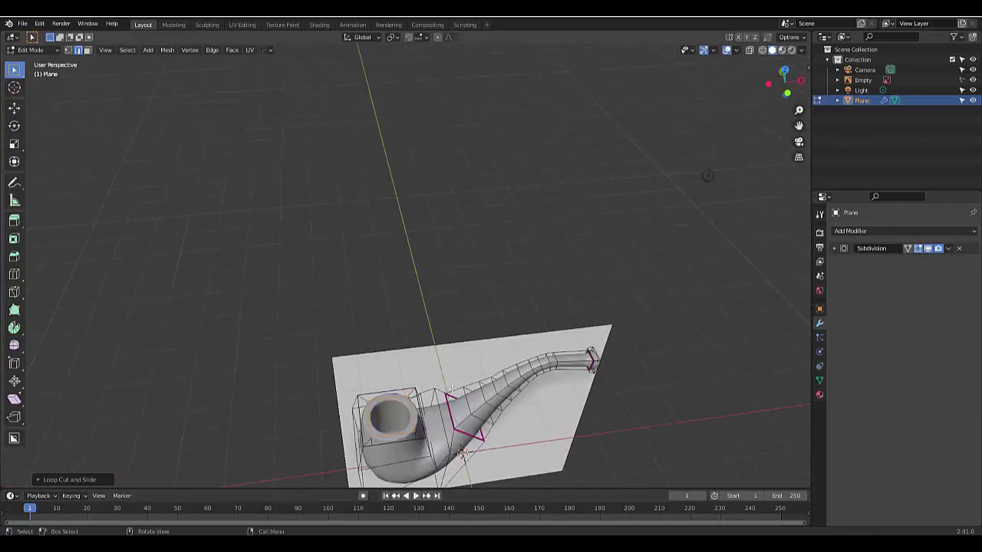
- Return to Object Mode and shade the pipe smooth
{"action": "key", "text": "Tab"}
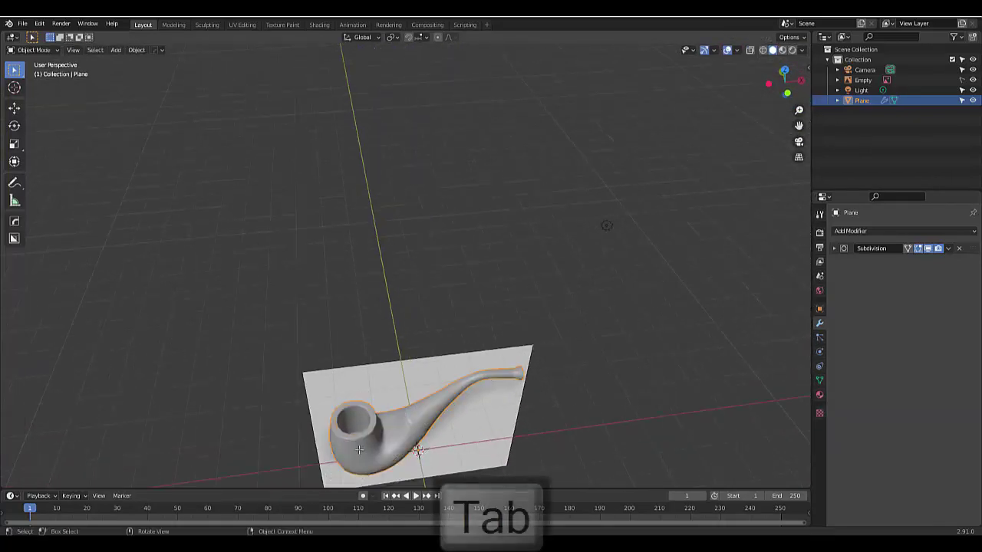
{"action": "right_click", "coordinate": [324, 448]}
{"action": "left_click", "coordinate": [333, 359]}
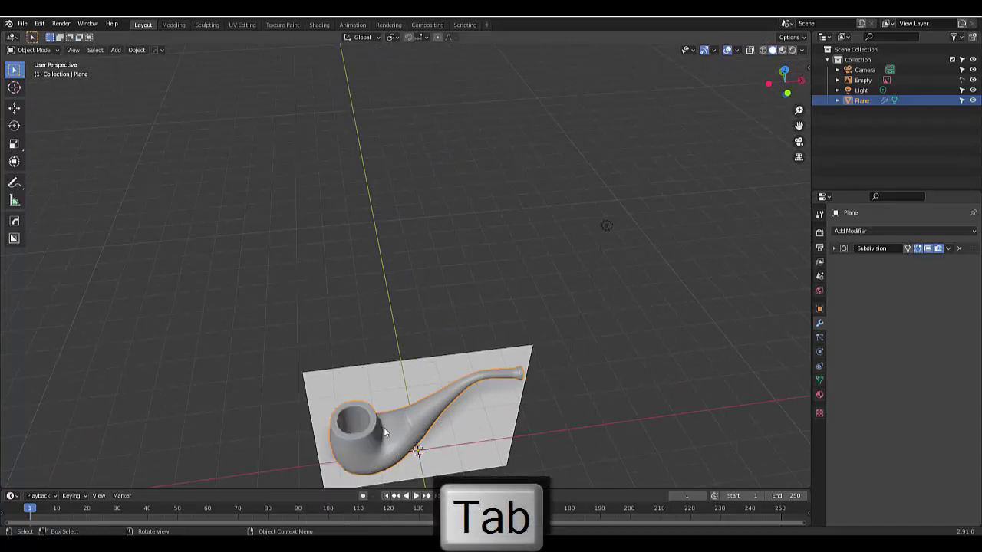
- In Edit Mode, add an edge loop on the stem side of the creased shank joint, slid fully against the crease
{"action": "scroll", "coordinate": [418, 447], "scroll_direction": "up", "scroll_amount": 3}
{"action": "key", "text": "Tab"}
{"action": "scroll", "coordinate": [407, 384], "scroll_direction": "up", "scroll_amount": 4}
{"action": "mouse_move", "coordinate": [407, 383]}
{"action": "middle_mouse_down"}
{"action": "mouse_move", "coordinate": [401, 362]}
{"action": "mouse_move", "coordinate": [434, 367]}
{"action": "mouse_move", "coordinate": [424, 380]}
{"action": "middle_mouse_up"}
{"action": "key", "text": "ctrl+r"}
{"action": "left_click", "coordinate": [445, 379]}
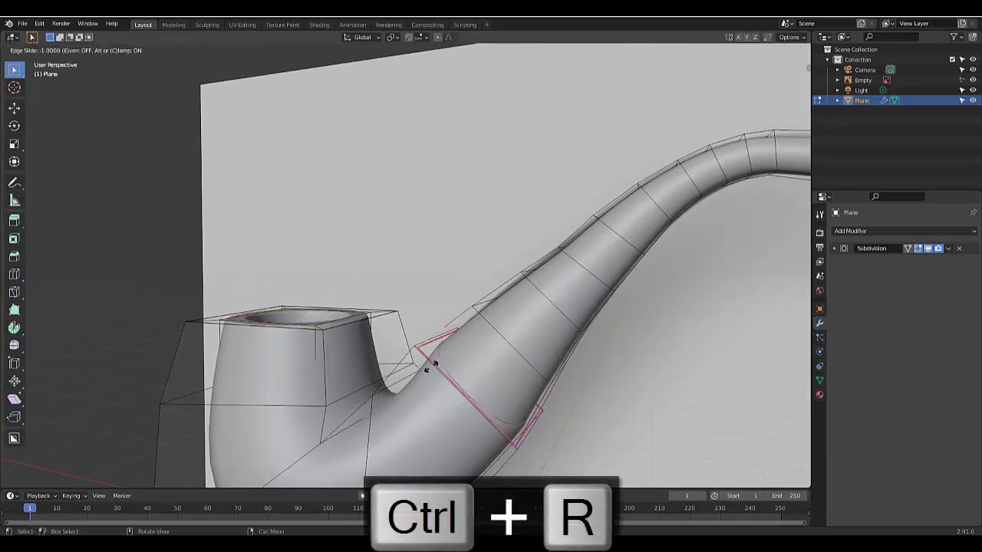
{"action": "left_click", "coordinate": [424, 374]}
{"action": "middle_click_drag", "start_coordinate": [424, 374], "coordinate": [467, 379]}
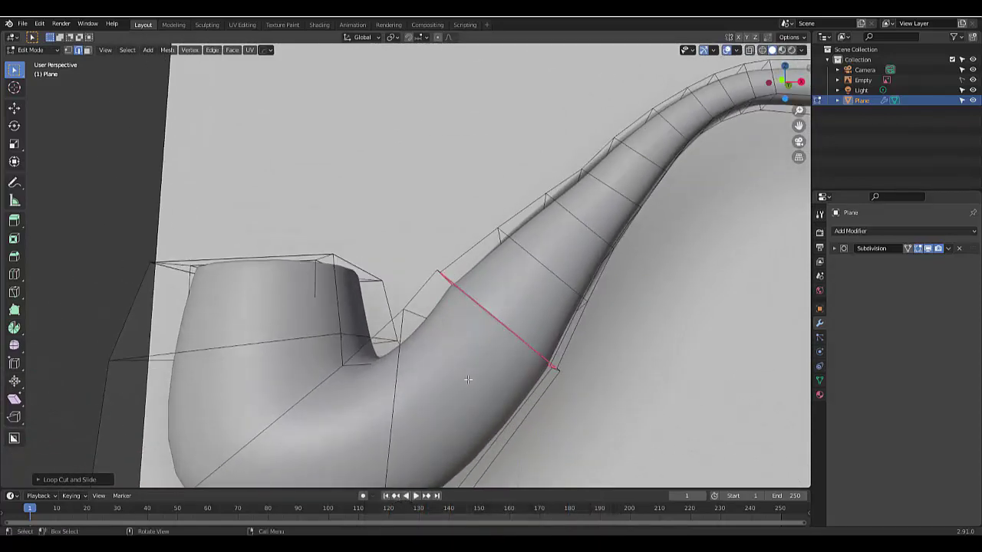
{"action": "middle_click_drag", "start_coordinate": [509, 308], "coordinate": [514, 296]}
{"action": "key", "text": "ctrl+r"}
{"action": "left_click", "coordinate": [503, 254]}
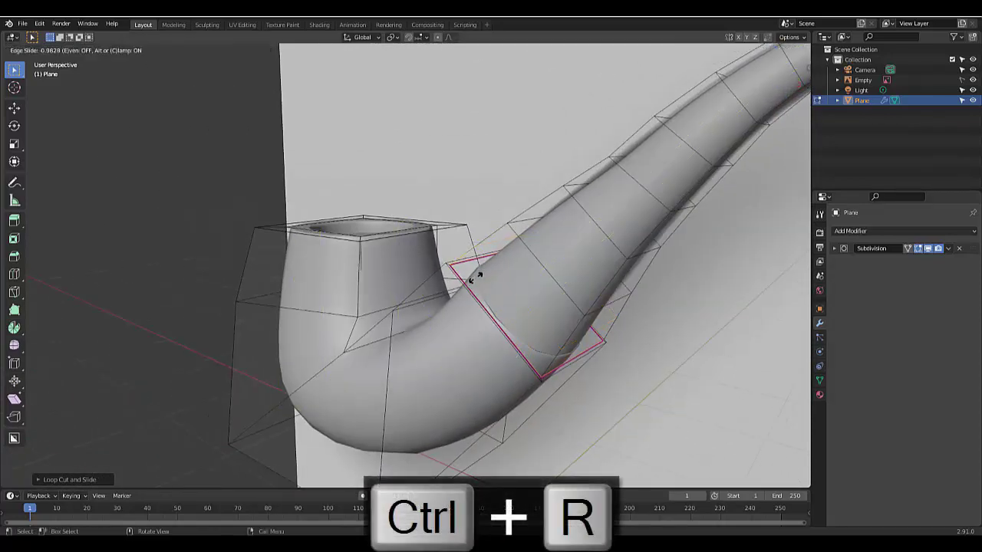
{"action": "left_click", "coordinate": [497, 270]}
{"action": "key", "text": "ctrl+z"}
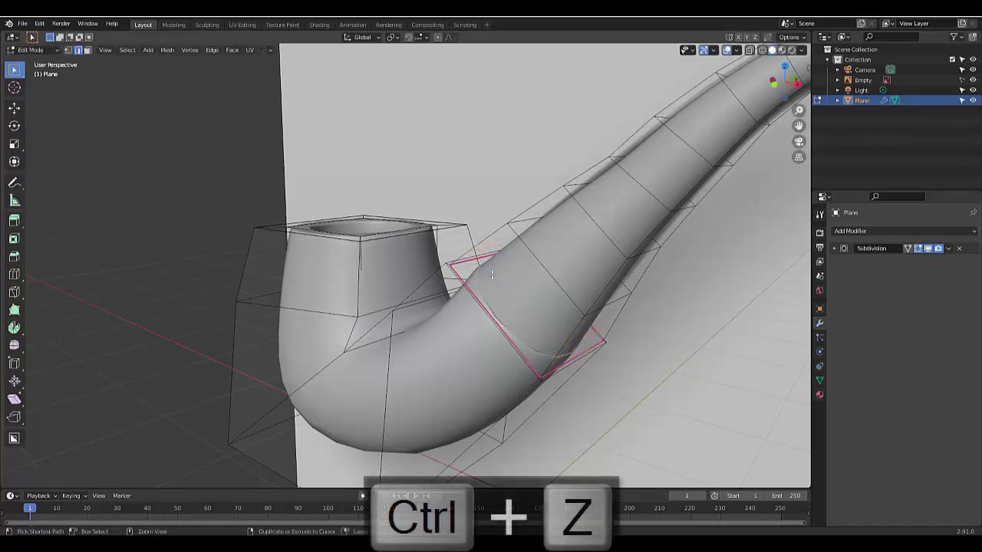
- Add an edge loop on the bowl side of the creased shank joint, slid fully against the crease
{"action": "key", "text": "ctrl+r"}
{"action": "left_click", "coordinate": [449, 301]}
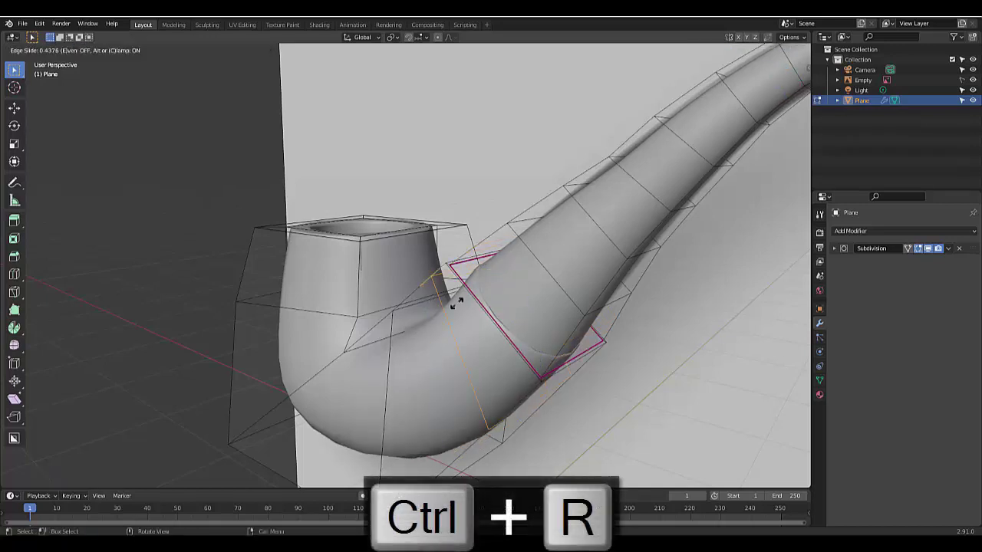
{"action": "left_click", "coordinate": [526, 299]}
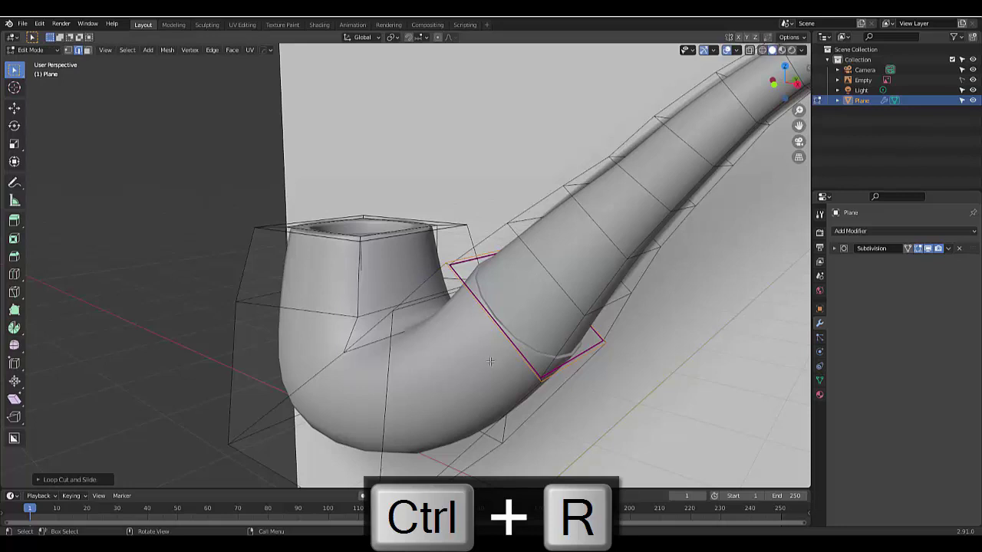
- In front view with X-ray on, select the shank-joint loops, scale them to about 0.91 and move them to fit the reference outline
{"action": "key", "text": "KP_1"}
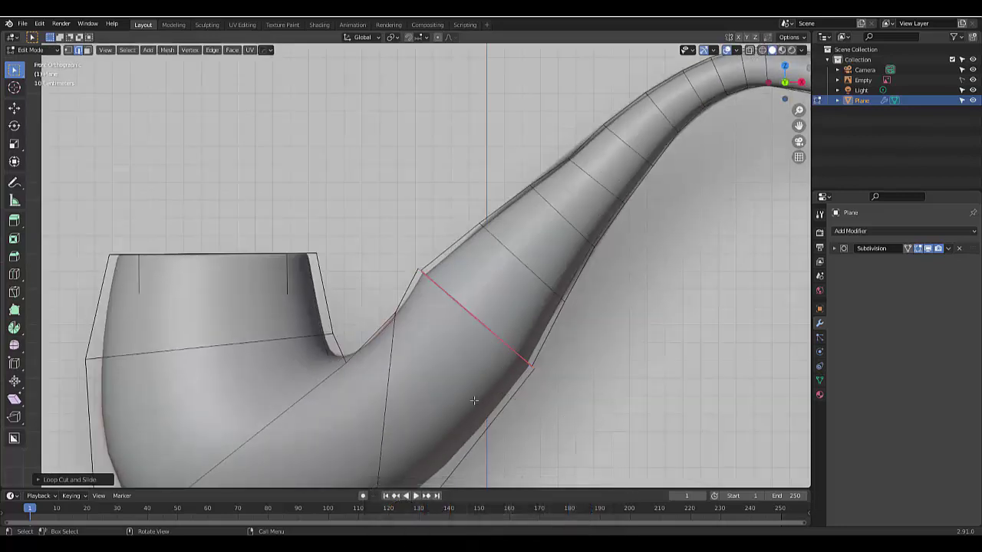
{"action": "scroll", "coordinate": [475, 401], "scroll_direction": "up", "scroll_amount": 1}
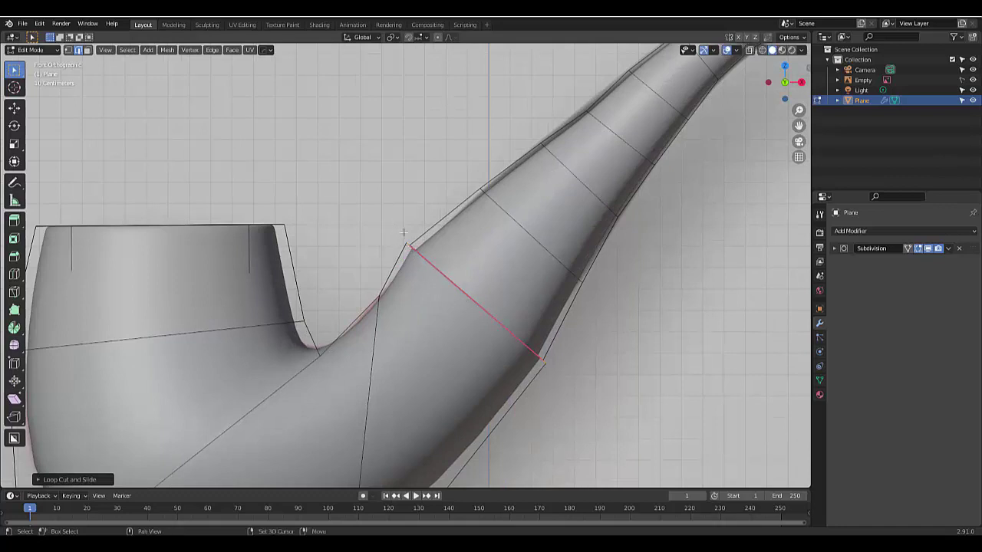
{"action": "left_click_drag", "start_coordinate": [403, 232], "coordinate": [468, 312]}
{"action": "left_click", "coordinate": [749, 50]}
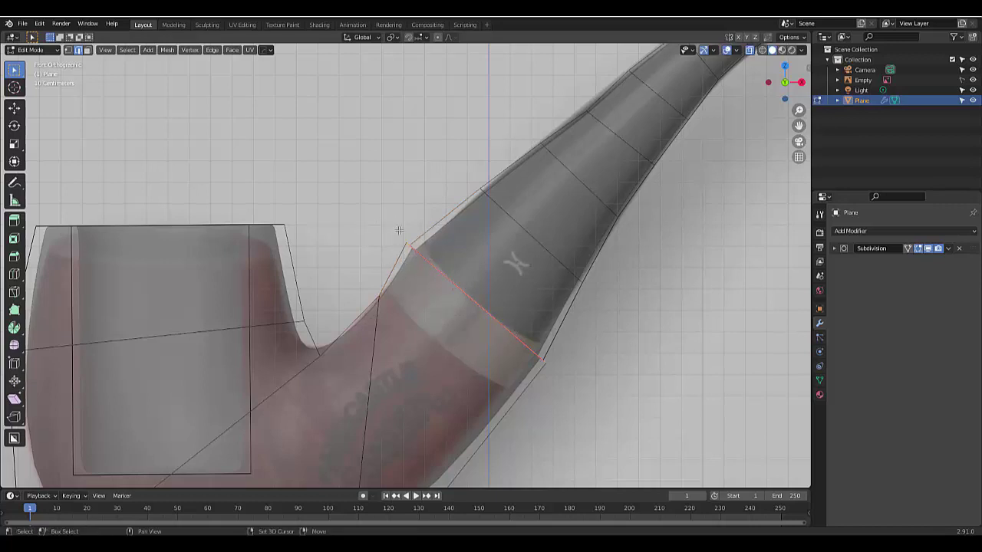
{"action": "left_click_drag", "start_coordinate": [515, 335], "coordinate": [555, 371]}
{"action": "middle_click_drag", "start_coordinate": [550, 375], "coordinate": [529, 378]}
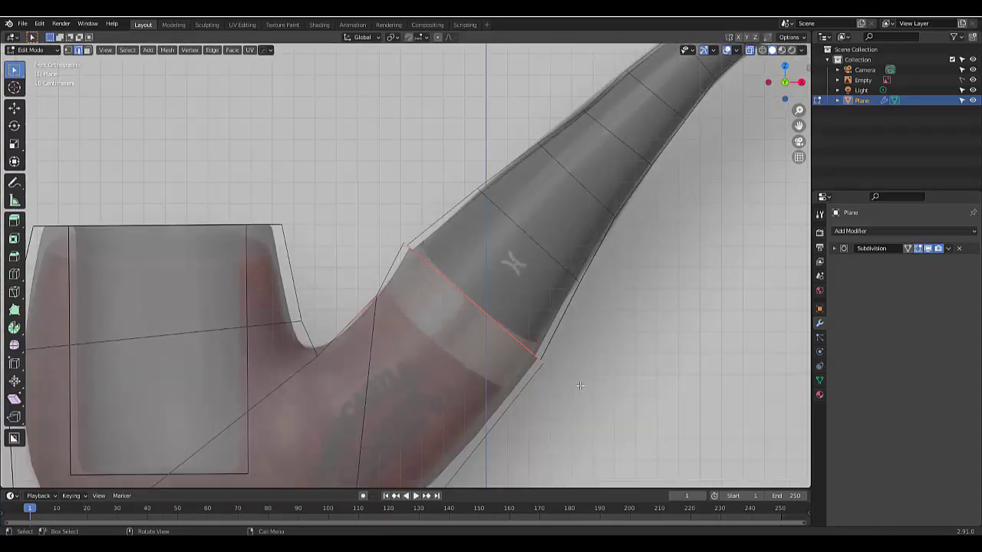
{"action": "key", "text": "s"}
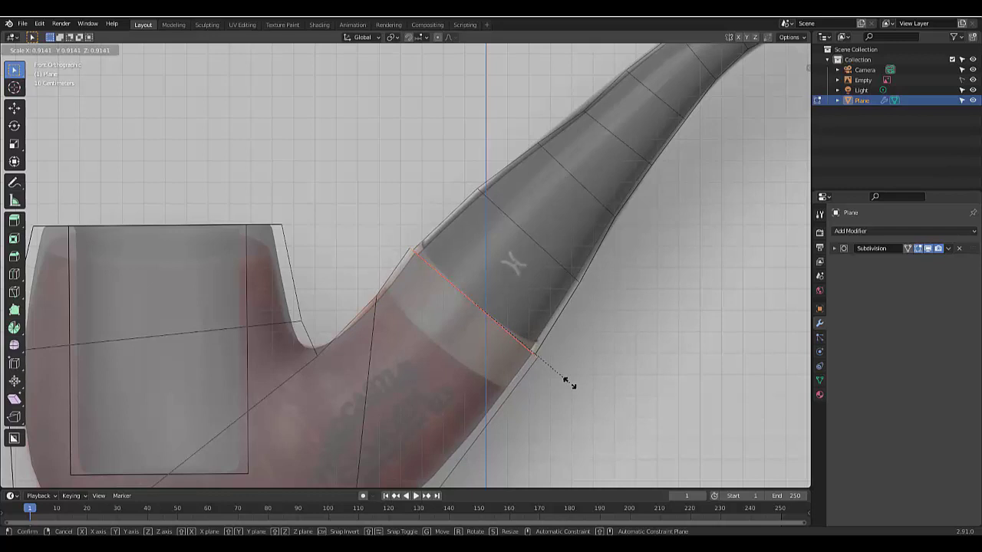
{"action": "left_click", "coordinate": [566, 380]}
{"action": "key", "text": "g"}
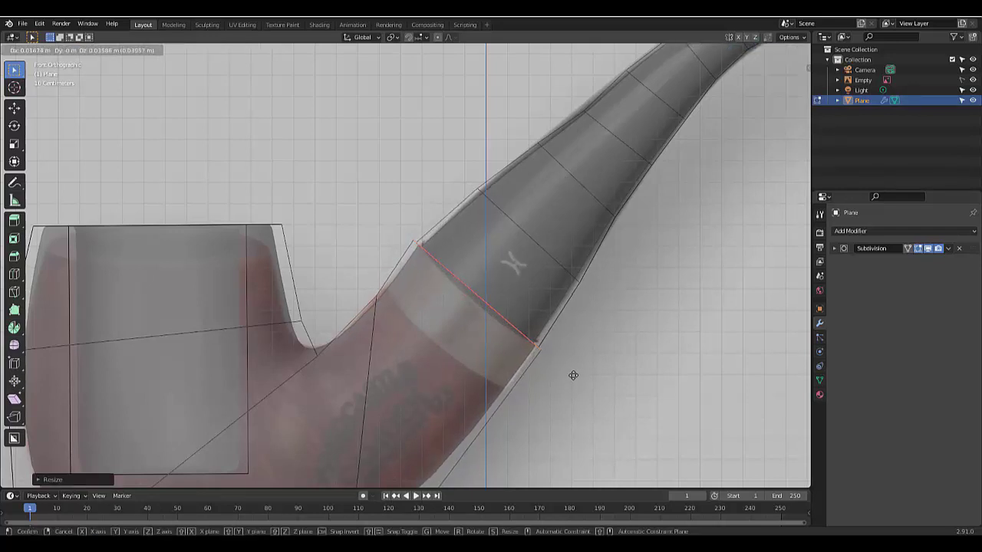
{"action": "left_click", "coordinate": [573, 375]}
- Return to Object Mode and turn off X-ray to see the whole pipe as a solid shape
{"action": "scroll", "coordinate": [524, 397], "scroll_direction": "down", "scroll_amount": 5}
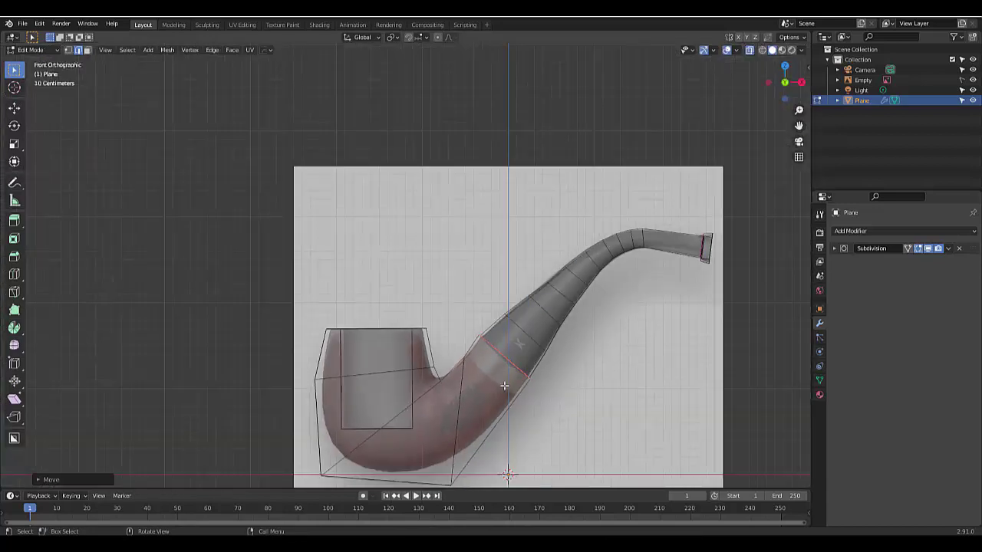
{"action": "key", "text": "Tab"}
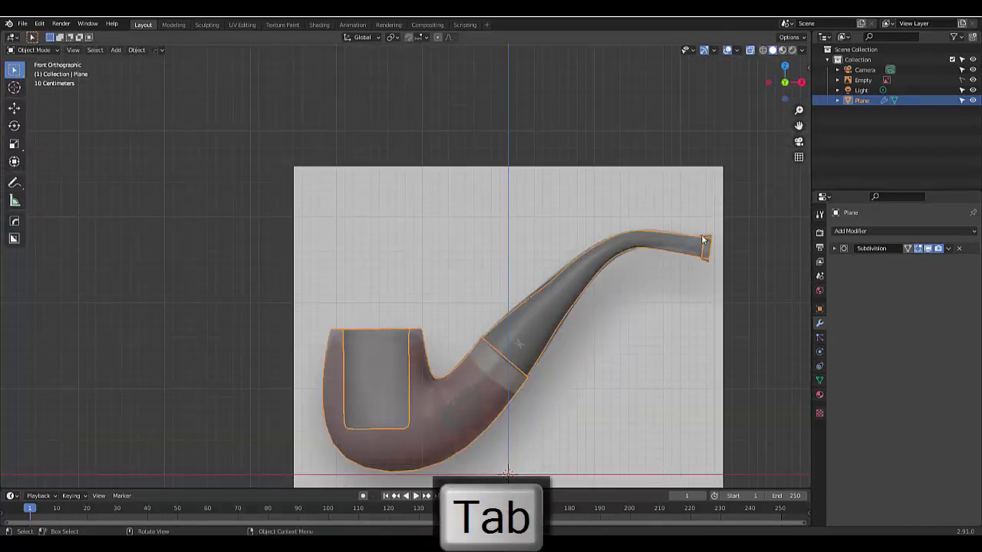
{"action": "left_click", "coordinate": [749, 51]}
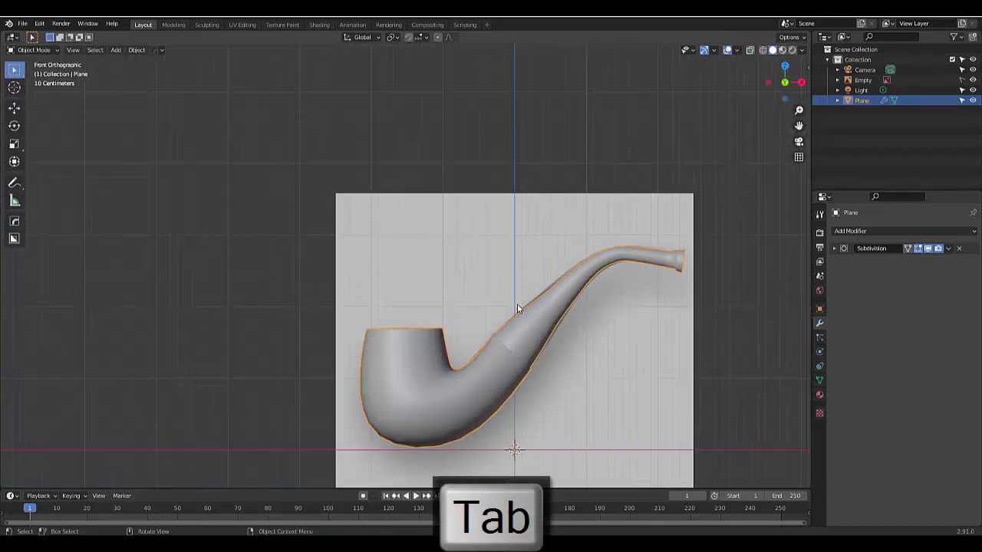
- In Edit Mode with see-through wireframe display, move the mid-stem edge loop up to line up with the reference stem
{"action": "key", "text": "Tab"}
{"action": "scroll", "coordinate": [549, 307], "scroll_direction": "up", "scroll_amount": 4}
{"action": "scroll", "coordinate": [552, 292], "scroll_direction": "down", "scroll_amount": 6}
{"action": "scroll", "coordinate": [557, 302], "scroll_direction": "up", "scroll_amount": 4}
{"action": "scroll", "coordinate": [566, 303], "scroll_direction": "up", "scroll_amount": 3}
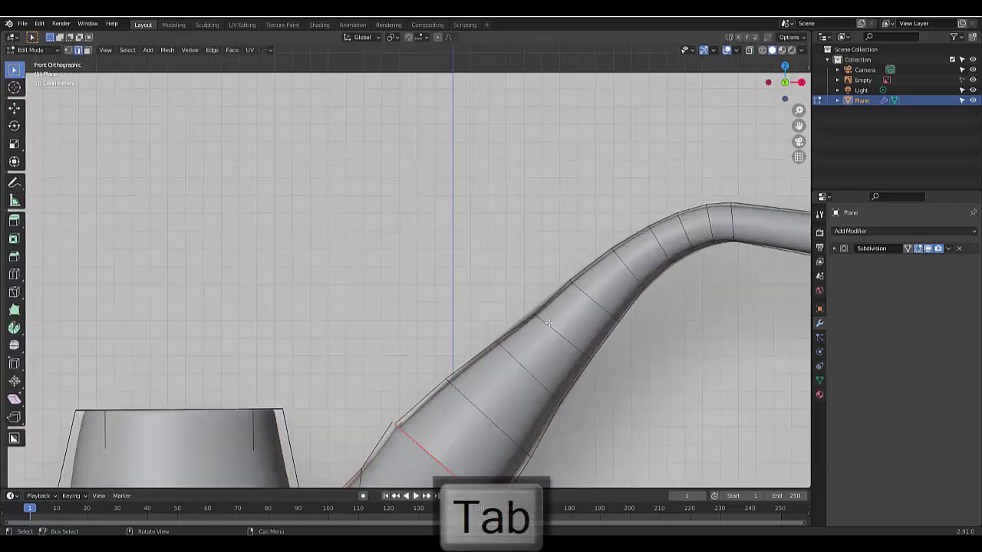
{"action": "scroll", "coordinate": [554, 332], "scroll_direction": "up", "scroll_amount": 2}
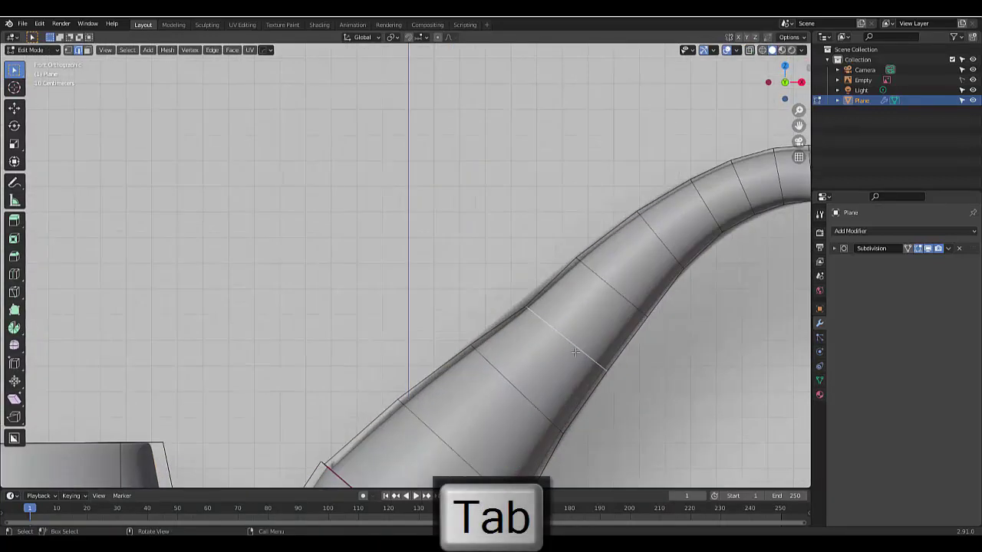
{"action": "left_click", "coordinate": [749, 50]}
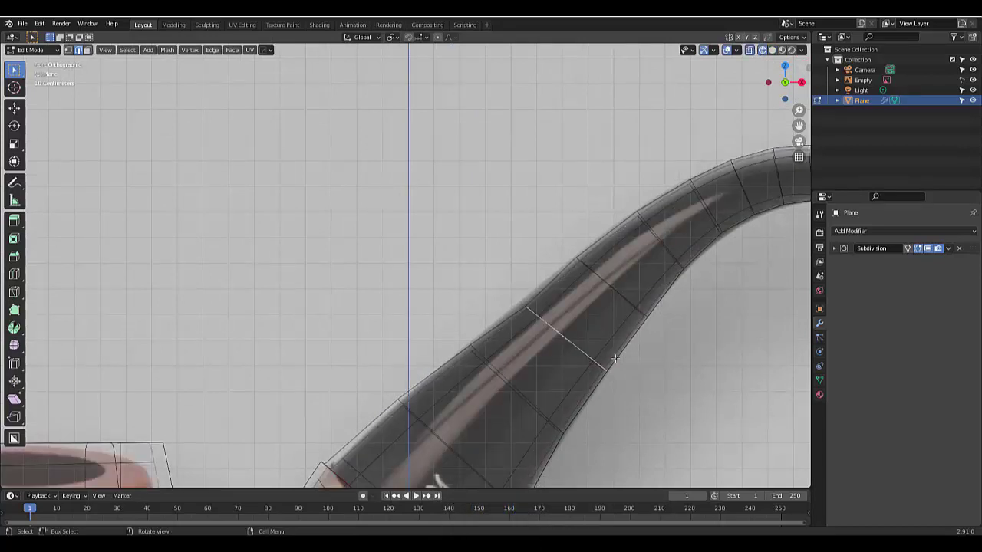
{"action": "key", "text": "g"}
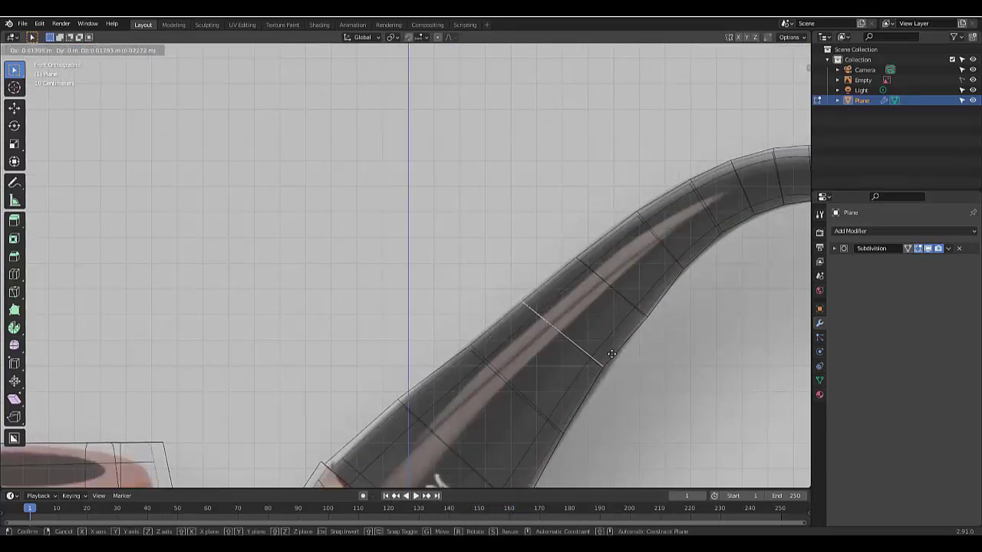
{"action": "left_click", "coordinate": [612, 353]}
- Nudge the mid-stem loop and scale it up to about 1.06 so it spans the reference stem's width
{"action": "scroll", "coordinate": [613, 357], "scroll_direction": "down", "scroll_amount": 3}
{"action": "scroll", "coordinate": [617, 360], "scroll_direction": "up", "scroll_amount": 4}
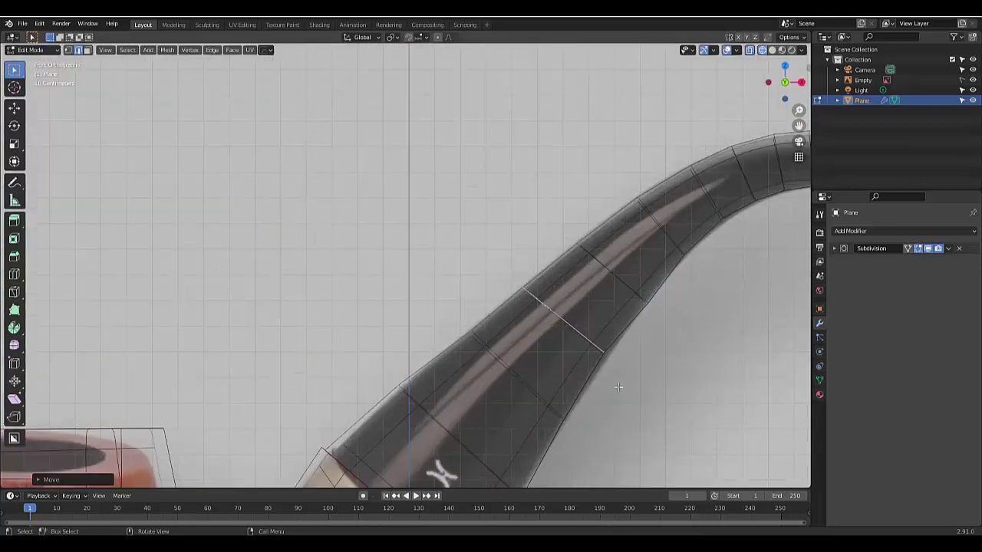
{"action": "scroll", "coordinate": [626, 367], "scroll_direction": "up", "scroll_amount": 1}
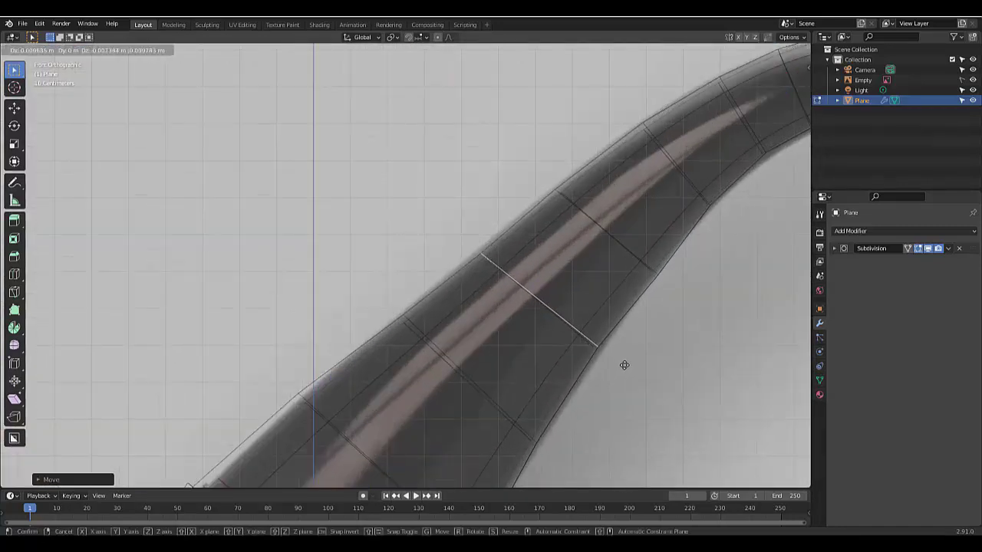
{"action": "key", "text": "s"}
{"action": "left_click", "coordinate": [624, 365]}
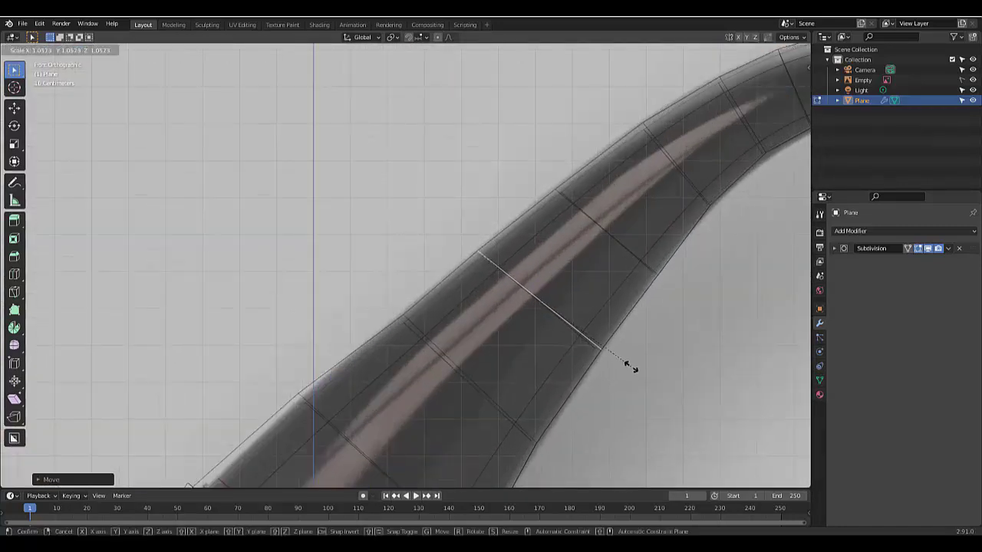
{"action": "scroll", "coordinate": [632, 366], "scroll_direction": "down", "scroll_amount": 4}
- Return to Object Mode, switch the viewport to solid shading and deselect the pipe
{"action": "key", "text": "Tab"}
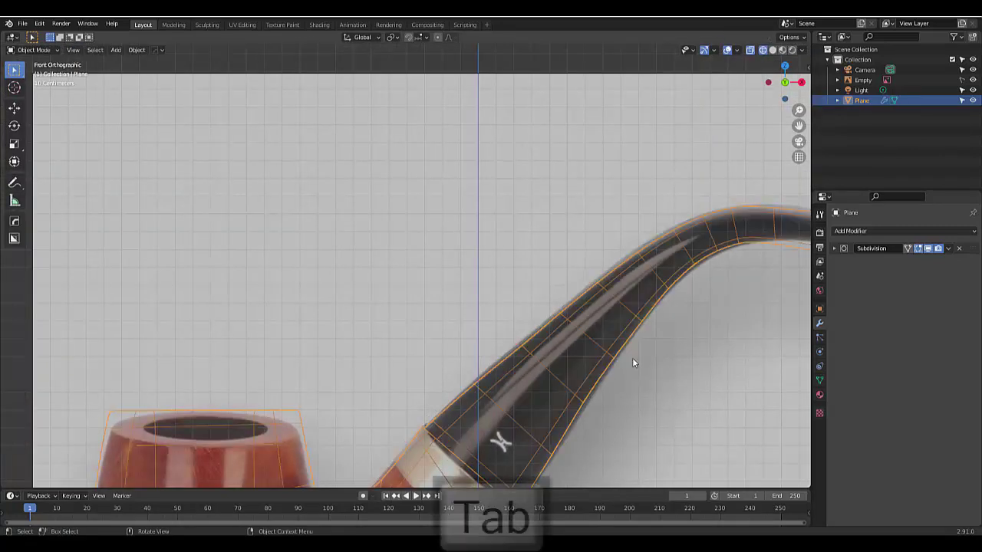
{"action": "left_click", "coordinate": [772, 50]}
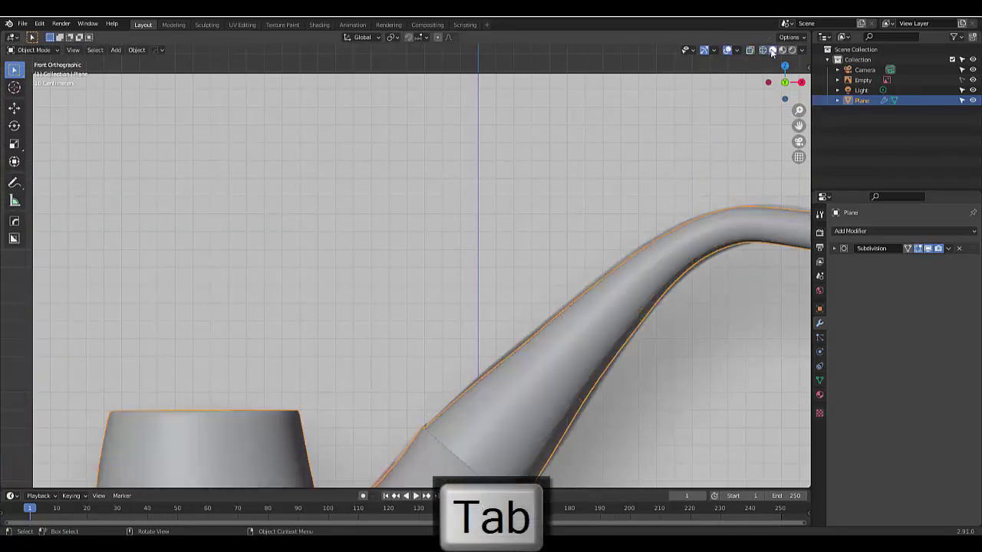
{"action": "scroll", "coordinate": [545, 264], "scroll_direction": "down", "scroll_amount": 5}
{"action": "middle_click_drag", "start_coordinate": [565, 334], "coordinate": [386, 289]}
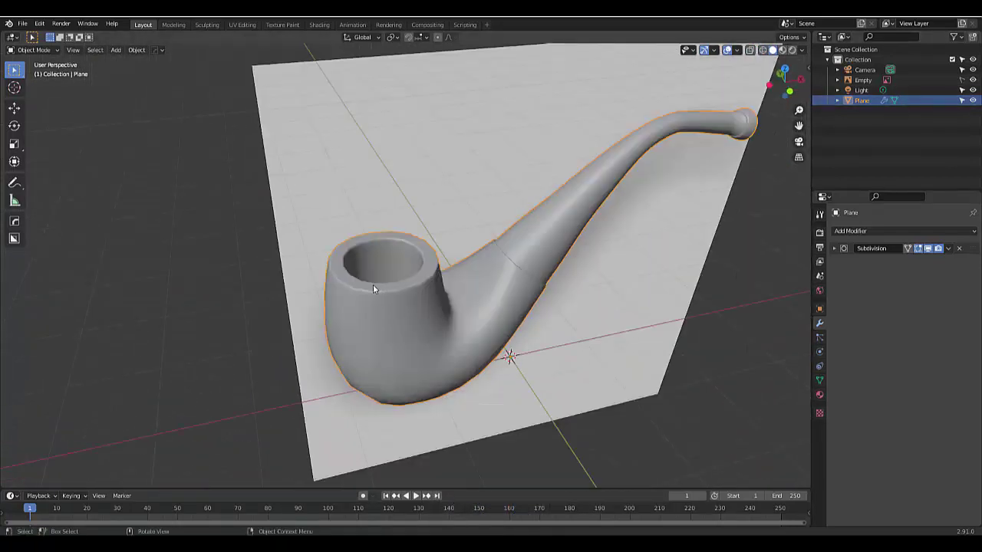
{"action": "left_click", "coordinate": [233, 314]}
{"action": "left_click", "coordinate": [10, 38]}
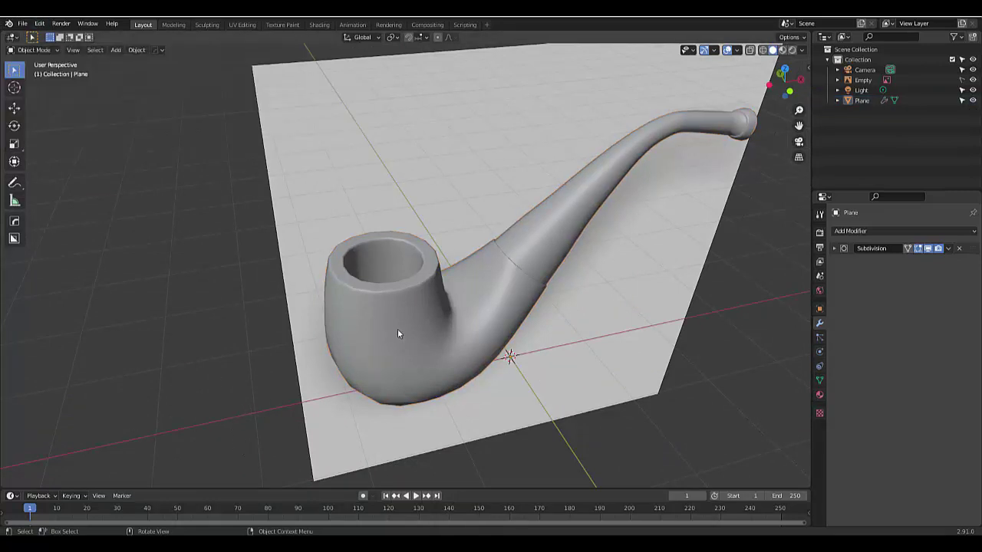
- Examine the smoothed pipe's bowl rim, shank joint and stem from several angles and distances
{"action": "scroll", "coordinate": [414, 243], "scroll_direction": "down", "scroll_amount": 4}
{"action": "scroll", "coordinate": [397, 282], "scroll_direction": "up", "scroll_amount": 7}
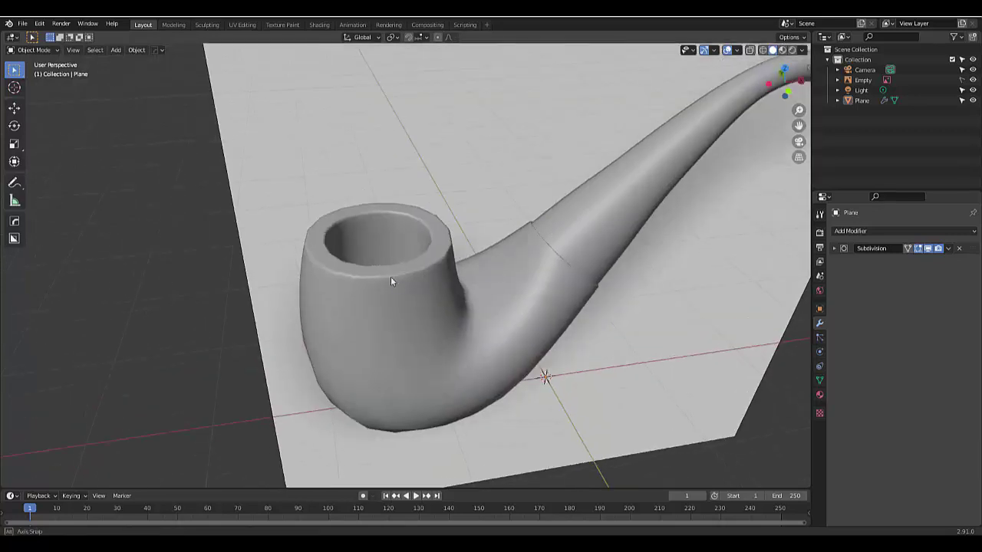
{"action": "scroll", "coordinate": [423, 283], "scroll_direction": "down", "scroll_amount": 5}
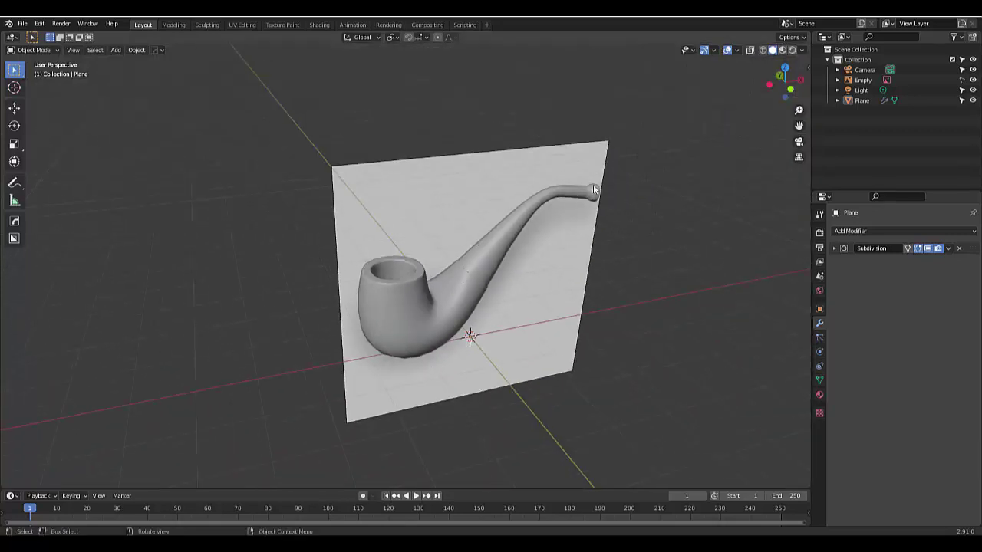
{"action": "scroll", "coordinate": [454, 272], "scroll_direction": "up", "scroll_amount": 4}
{"action": "middle_click_drag", "start_coordinate": [454, 273], "coordinate": [409, 243]}
{"action": "scroll", "coordinate": [448, 244], "scroll_direction": "down", "scroll_amount": 4}
{"action": "scroll", "coordinate": [418, 273], "scroll_direction": "up", "scroll_amount": 4}
{"action": "scroll", "coordinate": [415, 279], "scroll_direction": "down", "scroll_amount": 3}
{"action": "scroll", "coordinate": [412, 245], "scroll_direction": "up", "scroll_amount": 4}
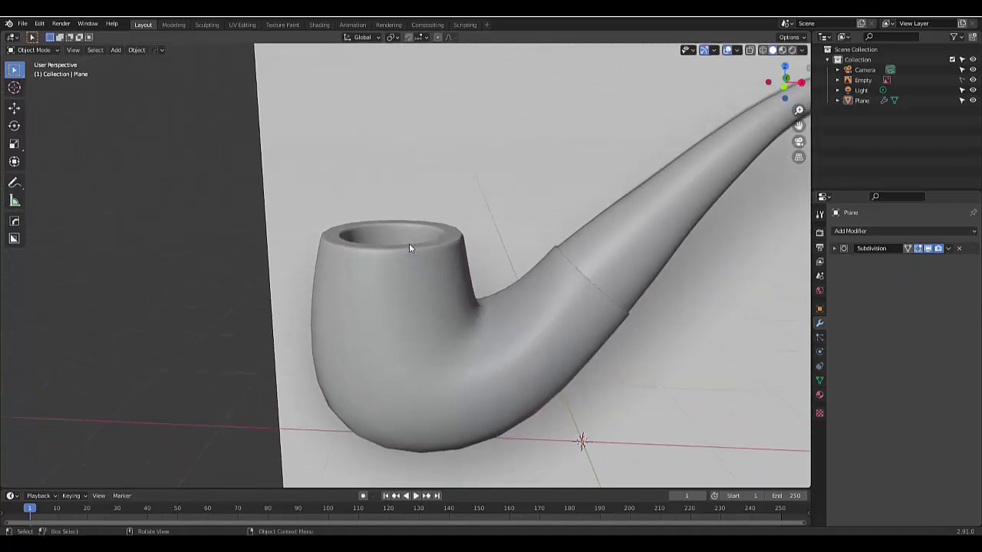
{"action": "scroll", "coordinate": [408, 244], "scroll_direction": "down", "scroll_amount": 3}
{"action": "middle_click_drag", "start_coordinate": [406, 289], "coordinate": [425, 307]}
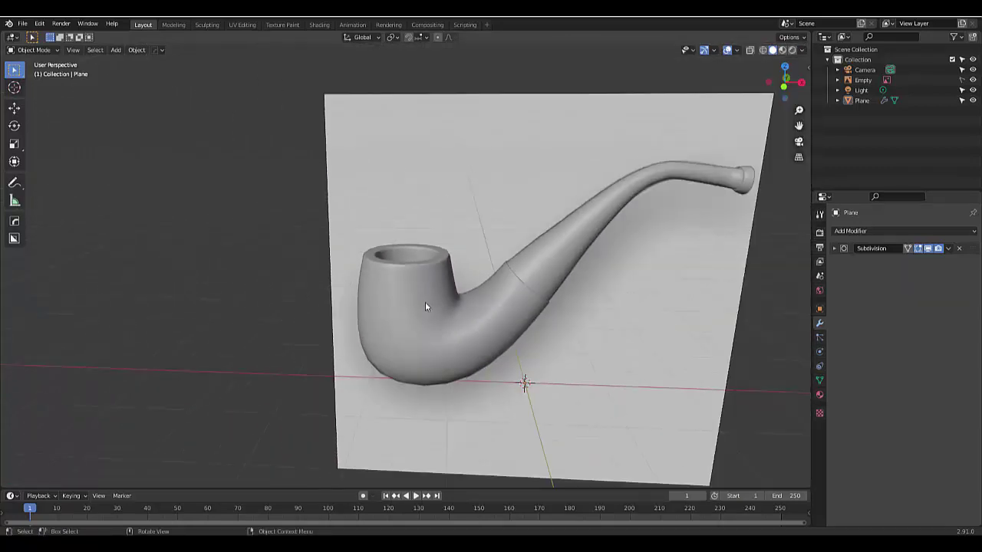
{"action": "scroll", "coordinate": [432, 296], "scroll_direction": "up", "scroll_amount": 3}
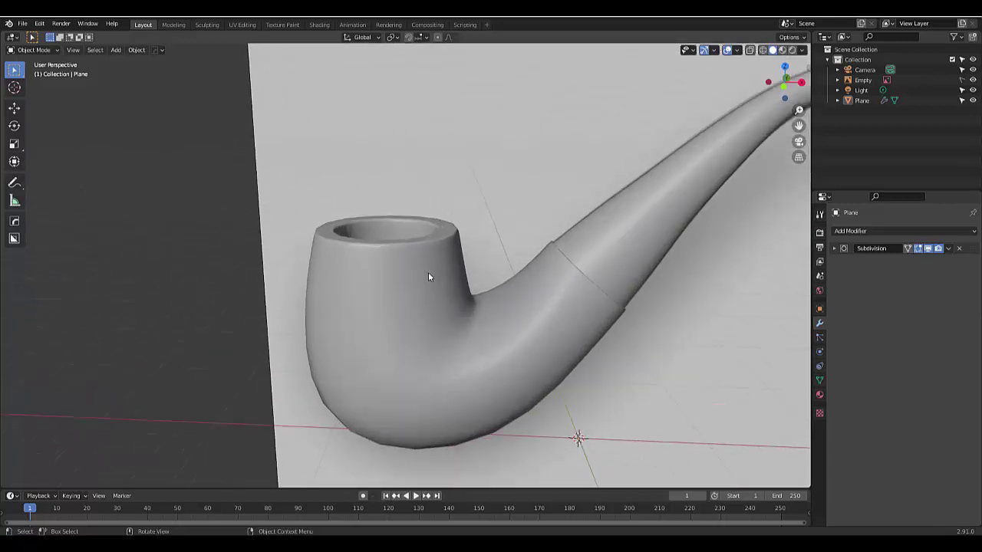
{"action": "scroll", "coordinate": [407, 305], "scroll_direction": "down", "scroll_amount": 3}
{"action": "middle_click_drag", "start_coordinate": [499, 289], "coordinate": [527, 294]}
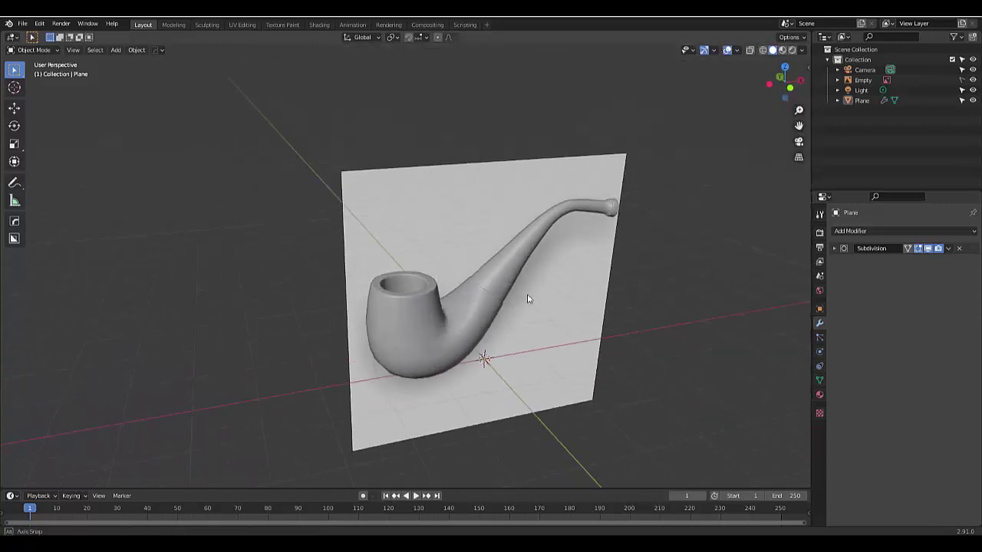
- Select the pipe and raise its Subdivision modifier to 4 levels for both viewport and render
{"action": "left_click", "coordinate": [397, 300]}
{"action": "scroll", "coordinate": [403, 281], "scroll_direction": "up", "scroll_amount": 5}
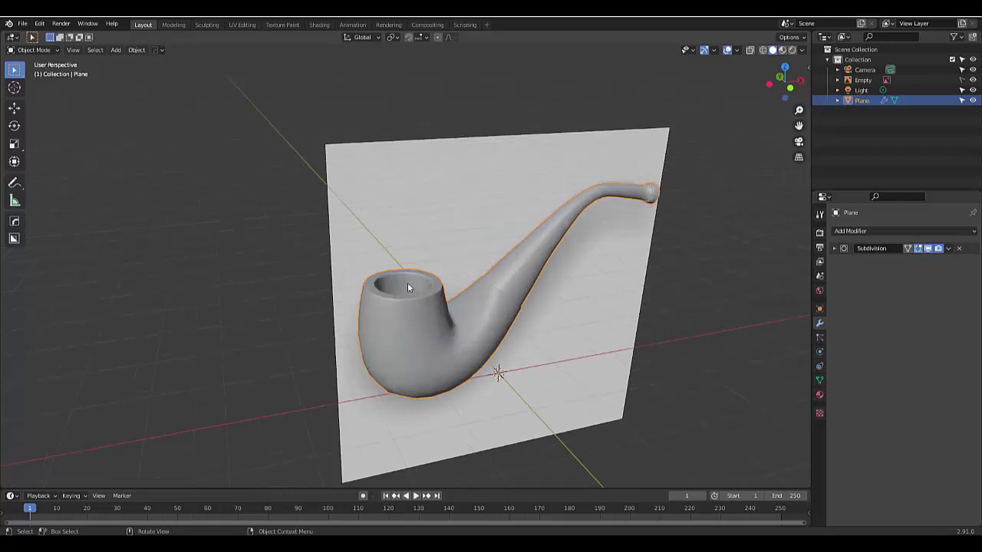
{"action": "mouse_move", "coordinate": [410, 289]}
{"action": "middle_mouse_down"}
{"action": "mouse_move", "coordinate": [410, 336]}
{"action": "mouse_move", "coordinate": [413, 284]}
{"action": "middle_mouse_up"}
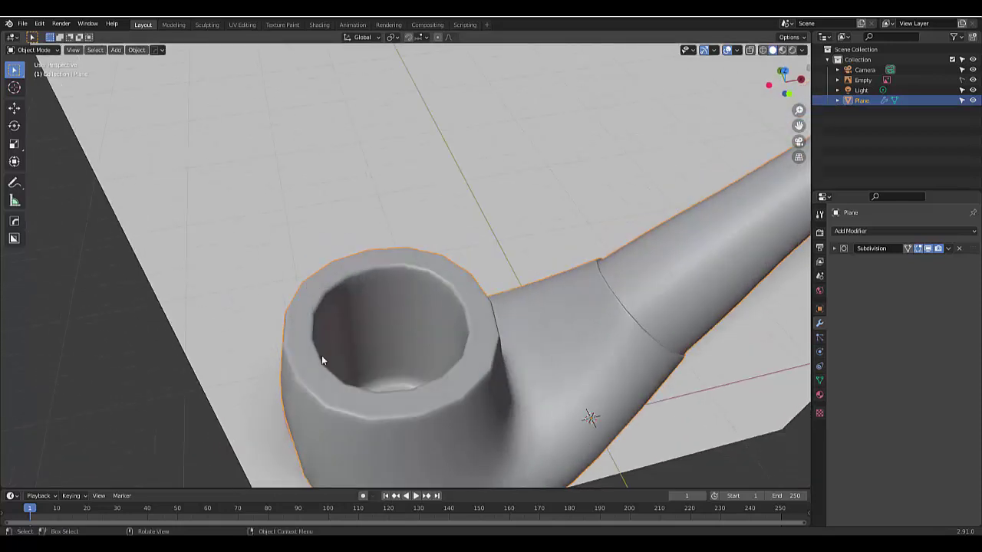
{"action": "left_click", "coordinate": [836, 247]}
{"action": "left_click_drag", "start_coordinate": [924, 276], "coordinate": [951, 276]}
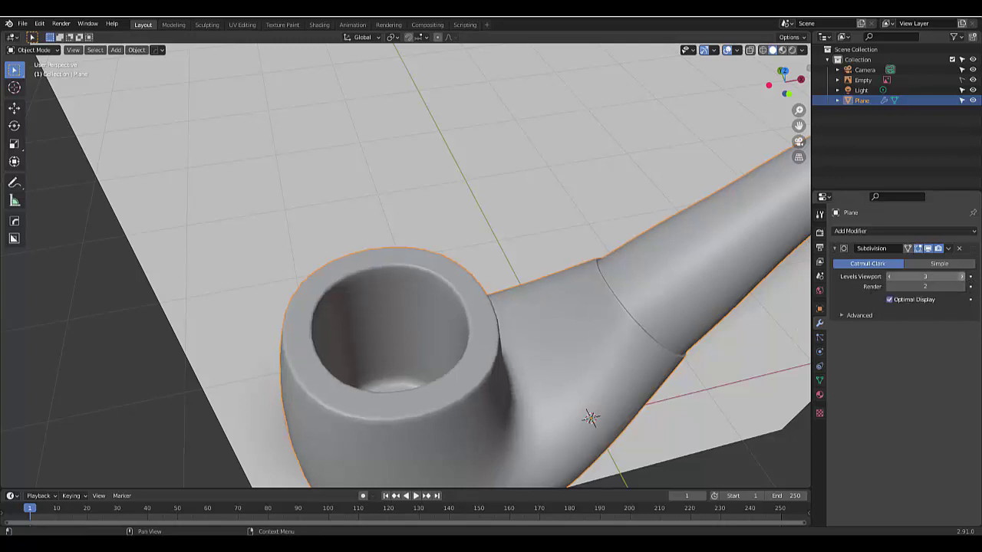
{"action": "left_click", "coordinate": [962, 276]}
{"action": "left_click", "coordinate": [963, 286]}
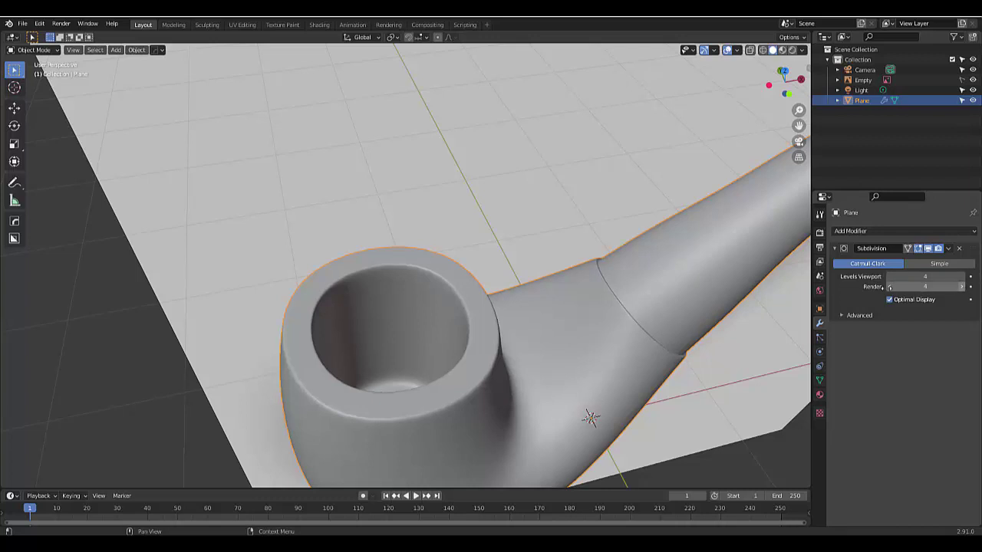
- Check the denser pipe from the side and front, and set the Subdivision modifier's viewport and render levels back to 2
{"action": "scroll", "coordinate": [612, 306], "scroll_direction": "down", "scroll_amount": 6}
{"action": "middle_click_drag", "start_coordinate": [612, 306], "coordinate": [670, 212]}
{"action": "scroll", "coordinate": [675, 284], "scroll_direction": "up", "scroll_amount": 6}
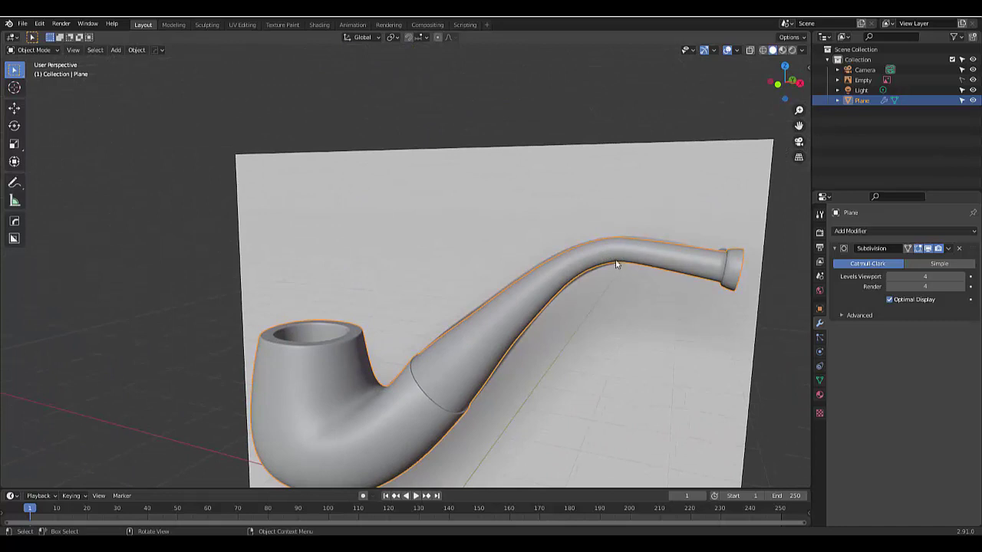
{"action": "middle_click_drag", "start_coordinate": [614, 262], "coordinate": [623, 263]}
{"action": "key", "text": "KP_1"}
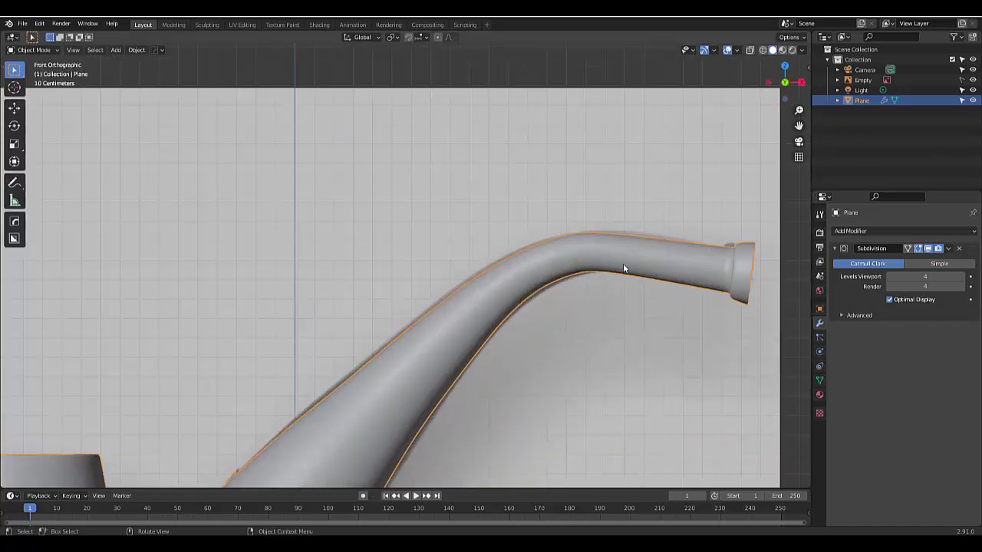
{"action": "left_click", "coordinate": [890, 276]}
{"action": "left_click", "coordinate": [890, 286]}
{"action": "left_click", "coordinate": [890, 286]}
{"action": "scroll", "coordinate": [554, 271], "scroll_direction": "down", "scroll_amount": 5}
{"action": "scroll", "coordinate": [553, 271], "scroll_direction": "down", "scroll_amount": 1}
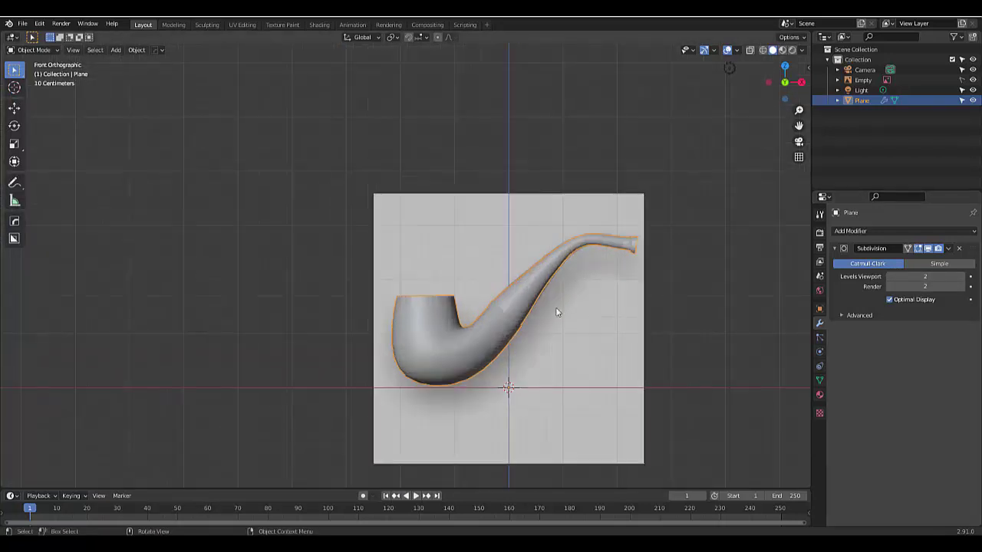
{"action": "scroll", "coordinate": [439, 332], "scroll_direction": "up", "scroll_amount": 2}
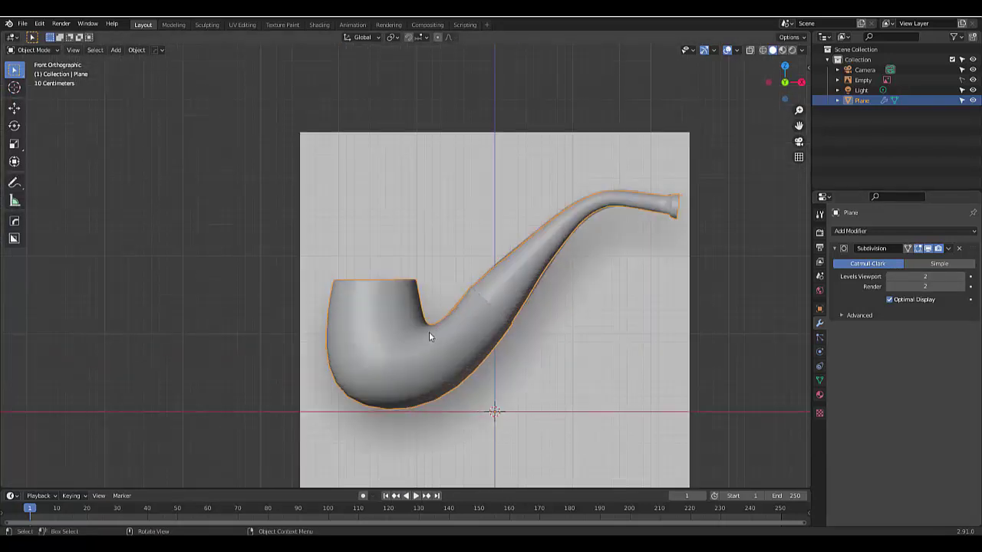